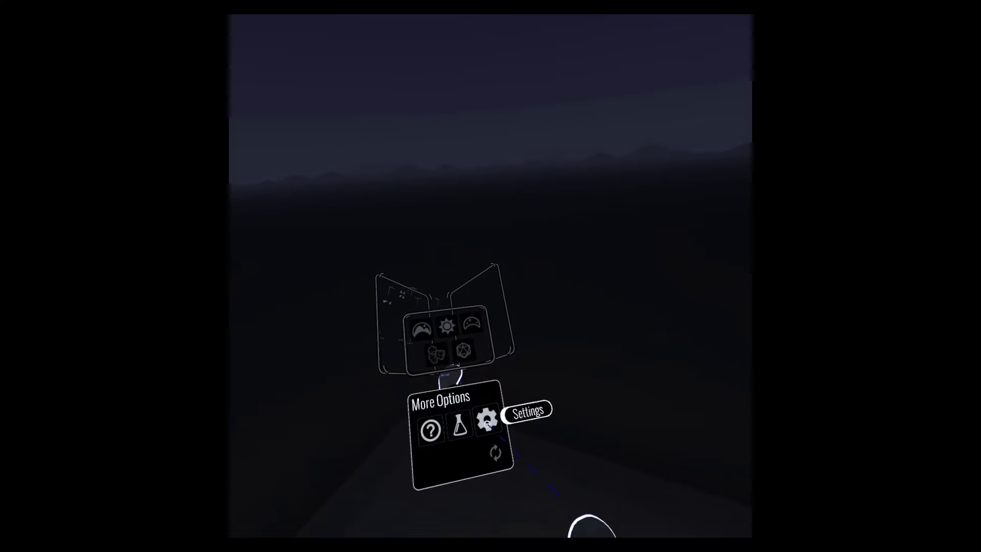
Locate the Labs entry among the sketchbook's additional options.
click(487, 420)
click(504, 367)
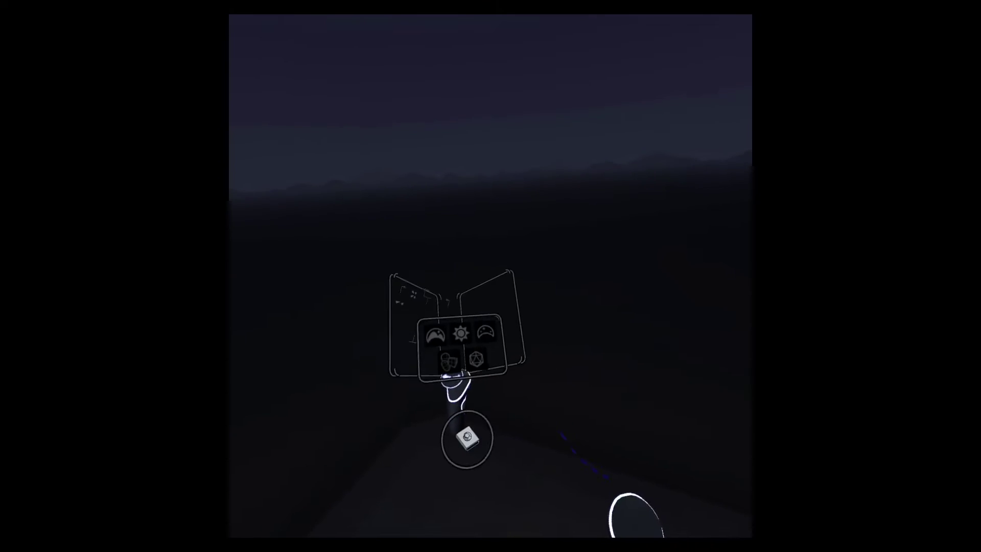
click(494, 435)
click(504, 444)
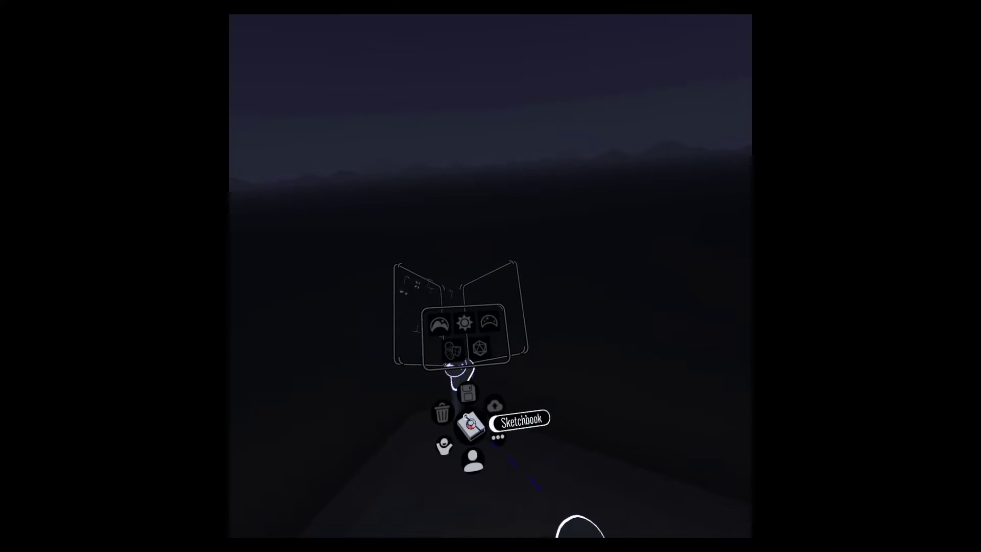
click(494, 434)
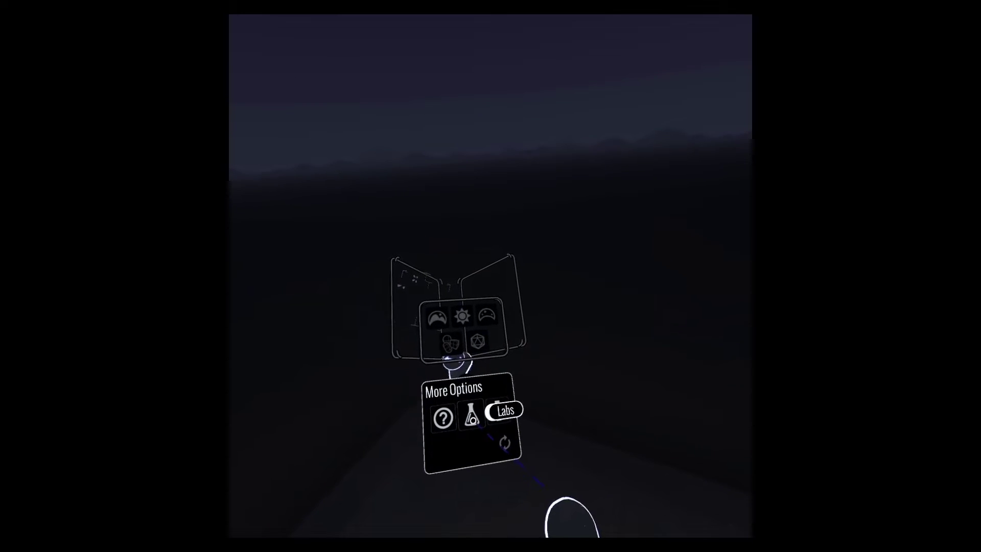
click(495, 412)
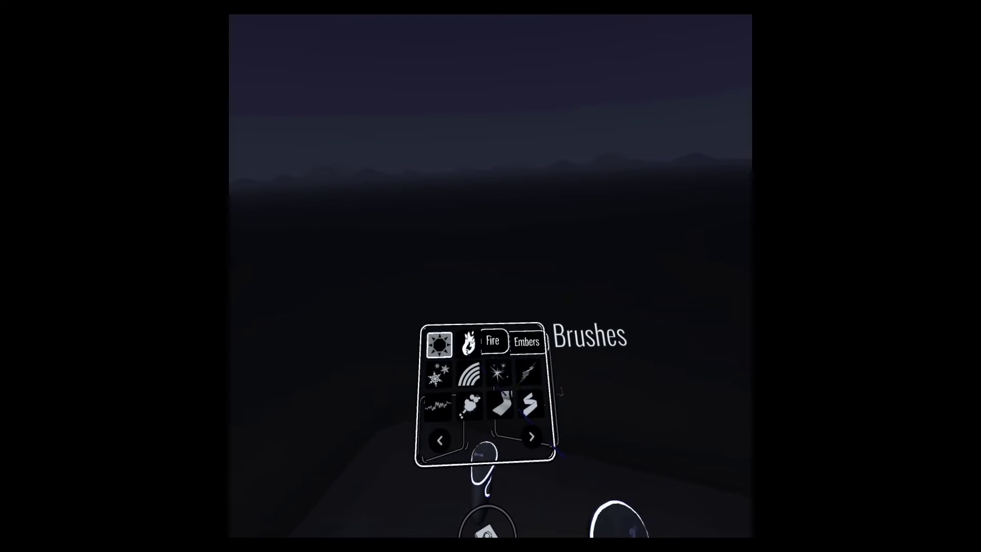
Paint several long, sweeping blue strokes through the scene with the Fire brush.
click(474, 339)
mouse_move(559, 344)
mouse_down()
mouse_move(478, 307)
mouse_move(446, 358)
mouse_up()
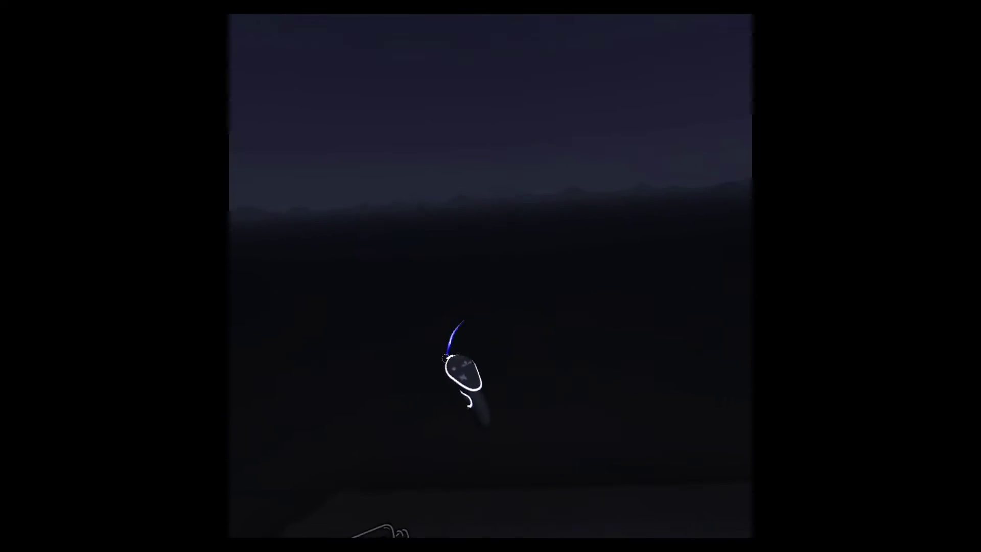
mouse_move(398, 296)
mouse_down()
mouse_move(581, 274)
mouse_move(673, 158)
mouse_move(729, 278)
mouse_move(752, 259)
mouse_move(568, 409)
mouse_move(678, 309)
mouse_move(654, 424)
mouse_up()
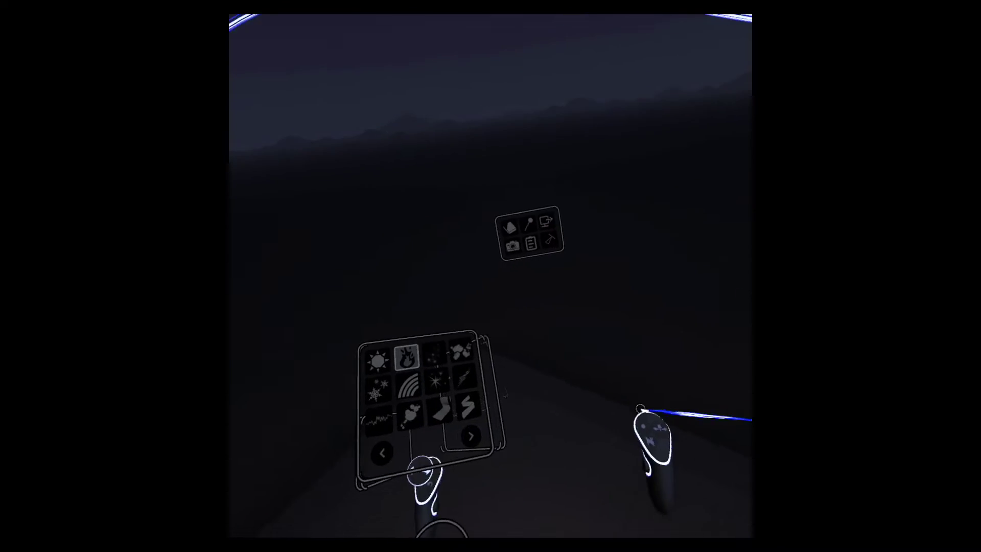
mouse_move(532, 379)
mouse_down()
mouse_move(497, 357)
mouse_move(539, 406)
mouse_move(752, 511)
mouse_move(591, 268)
mouse_move(465, 153)
mouse_move(578, 358)
mouse_move(482, 284)
mouse_move(256, 484)
mouse_move(272, 184)
mouse_move(596, 367)
mouse_move(616, 327)
mouse_up()
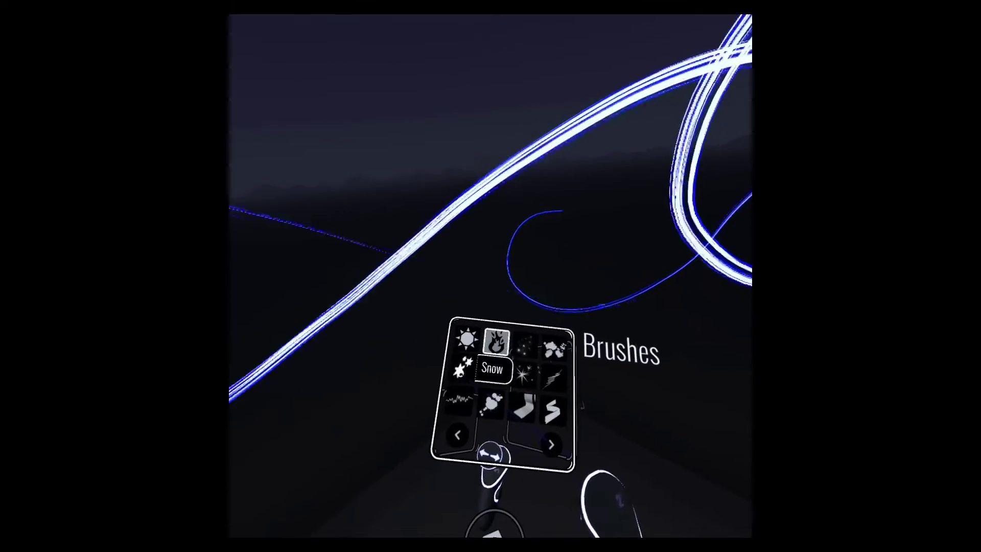
Choose the Snow brush with a pale teal color and paint falling snowflakes across the scene.
click(439, 347)
scroll(434, 368, right, 1)
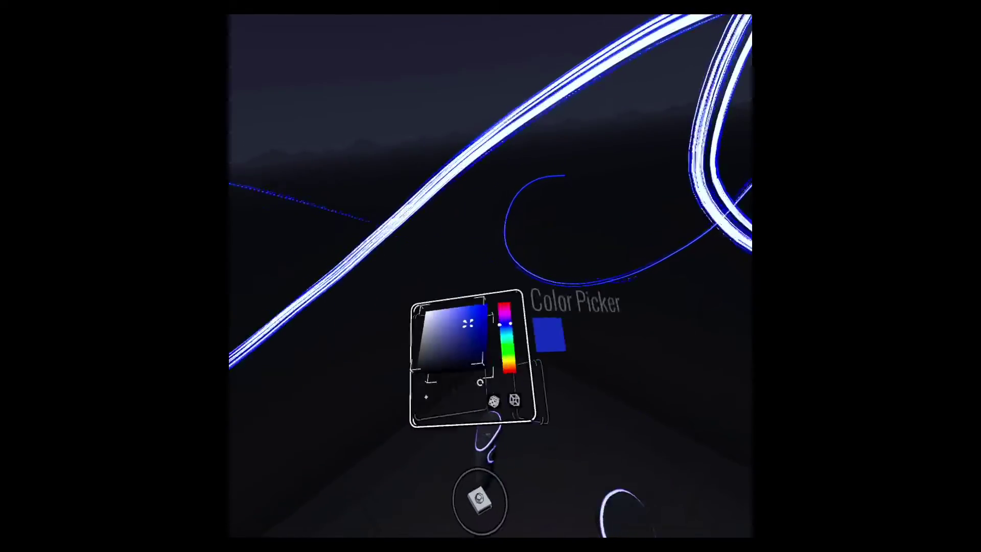
click(517, 383)
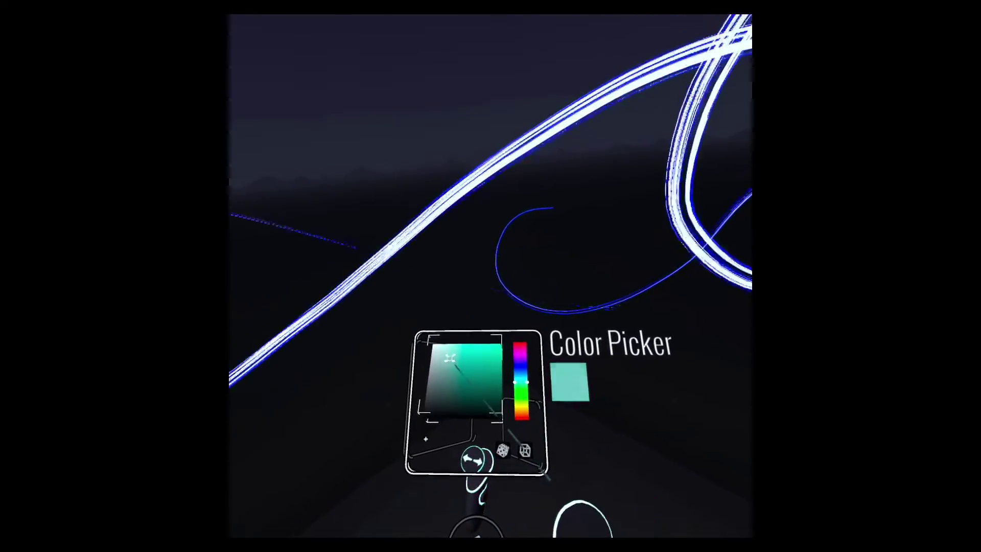
mouse_move(555, 287)
mouse_down()
mouse_move(557, 258)
mouse_move(747, 127)
mouse_up()
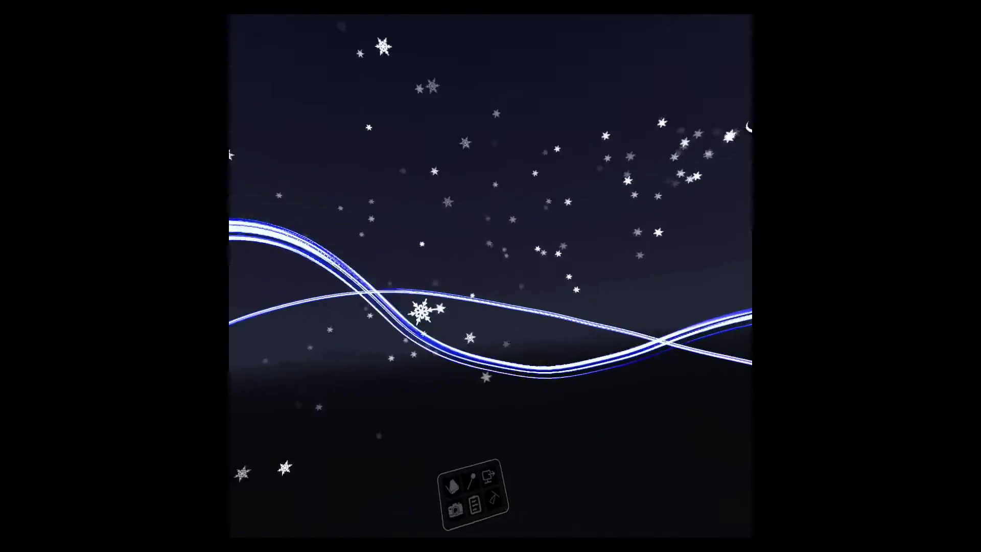
drag(322, 140, 453, 258)
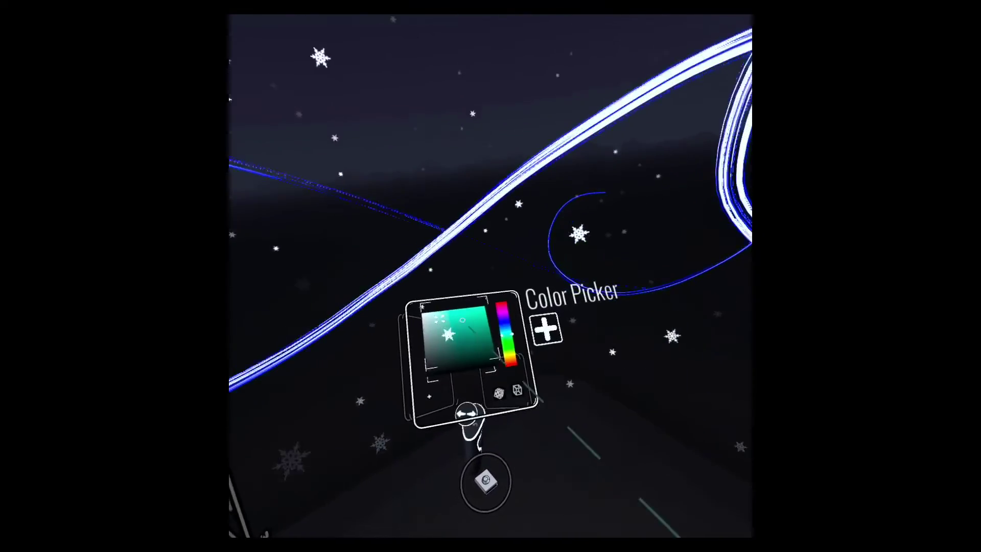
Pick a new hue and shade for the brush color.
click(505, 345)
drag(505, 345, 500, 317)
click(451, 330)
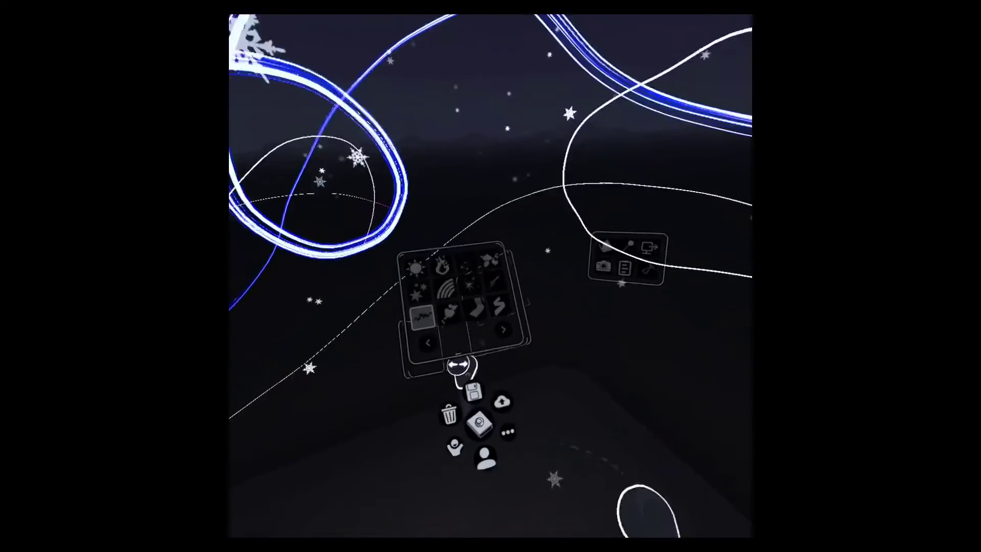
Open Labs from the sketchbook's additional options.
click(469, 419)
click(480, 434)
click(476, 423)
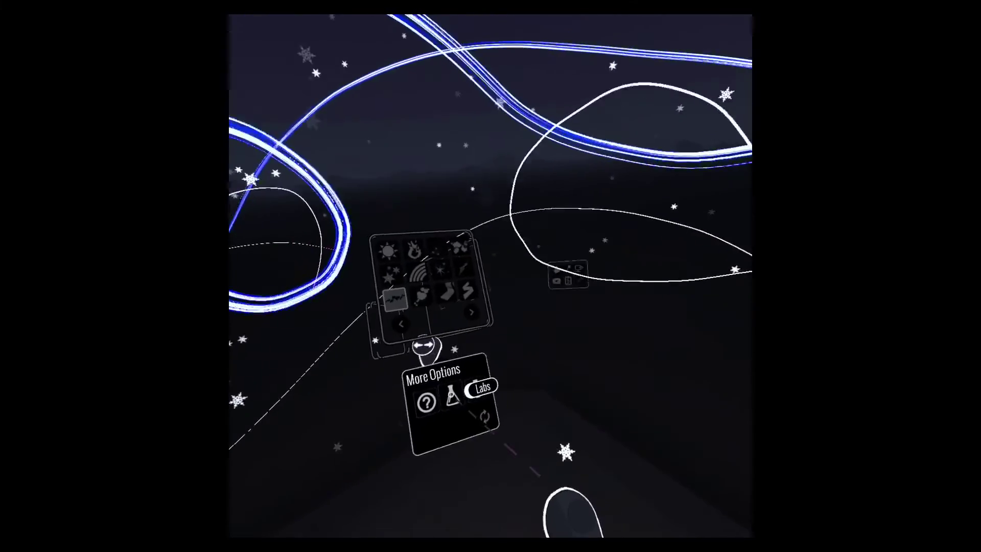
click(454, 397)
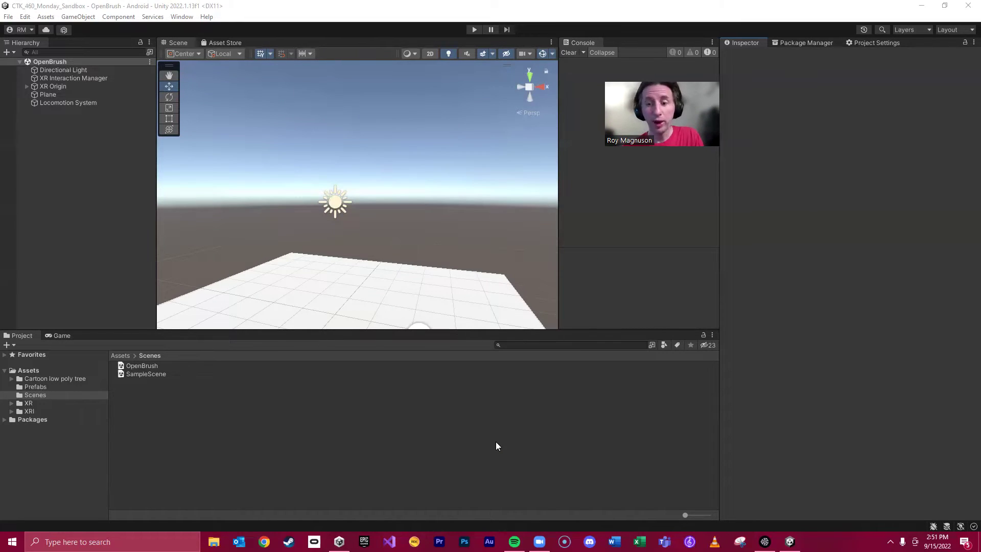
Switch to SideQuest and go to its home page.
click(796, 419)
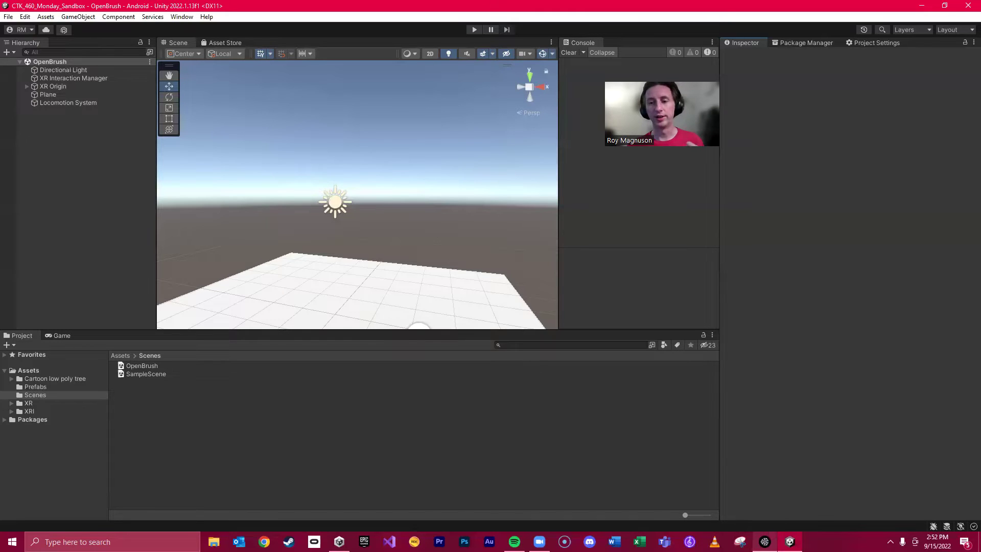
click(765, 542)
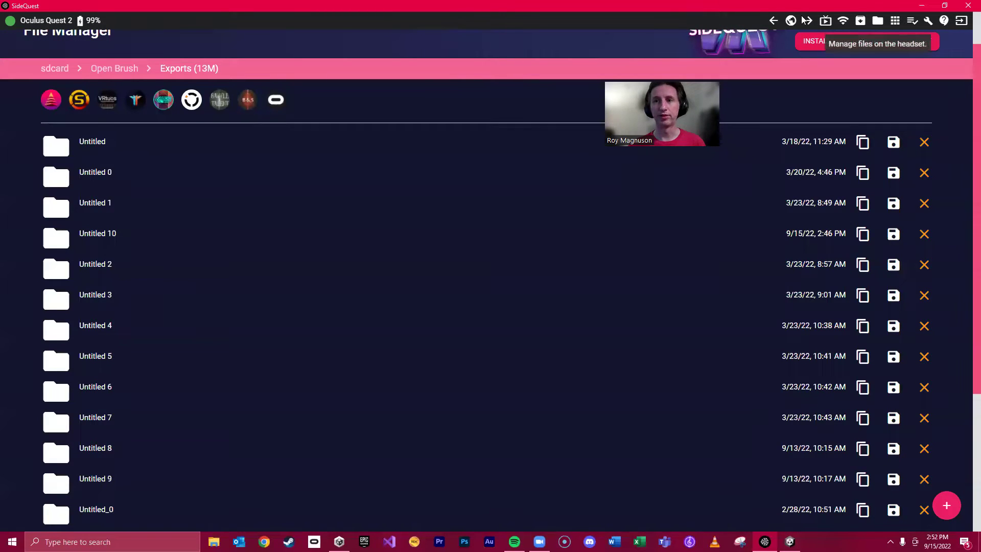
click(791, 21)
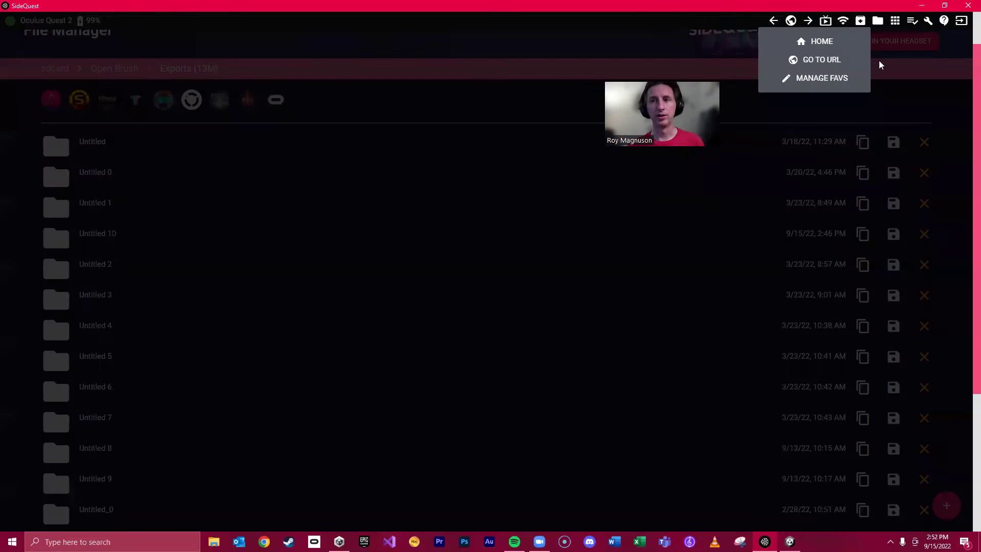
click(816, 41)
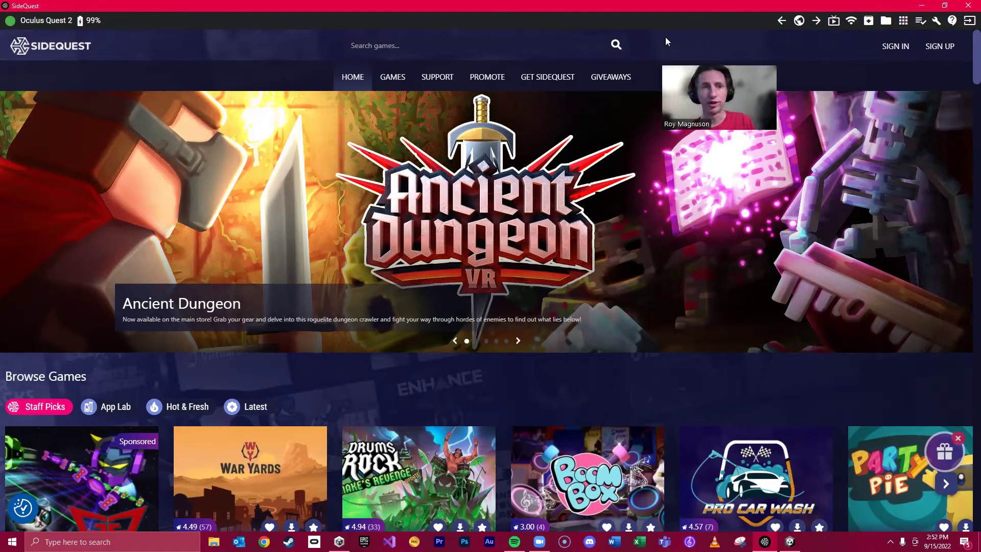
Browse the headset's files to the Exports folder inside Open Brush on the sdcard.
click(887, 22)
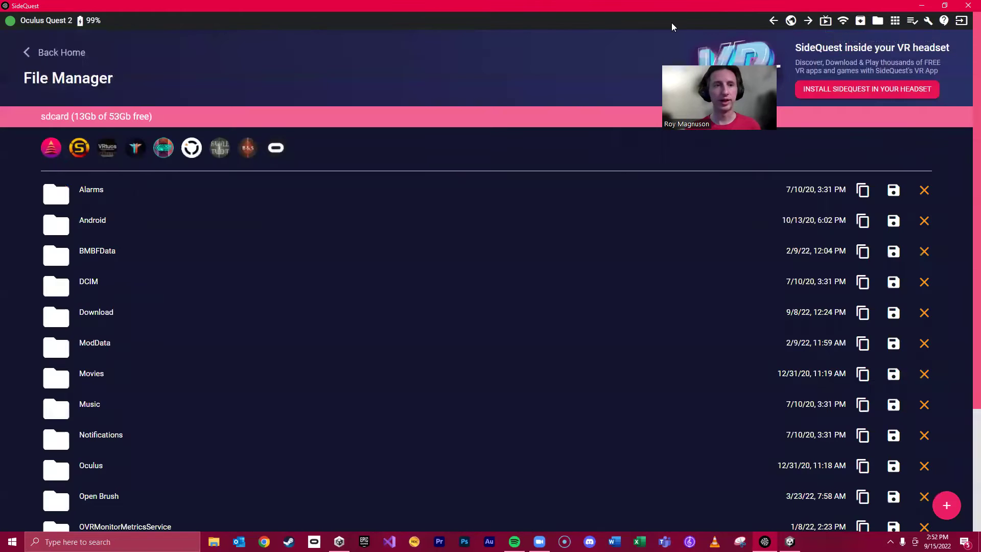
scroll(152, 84, down, 3)
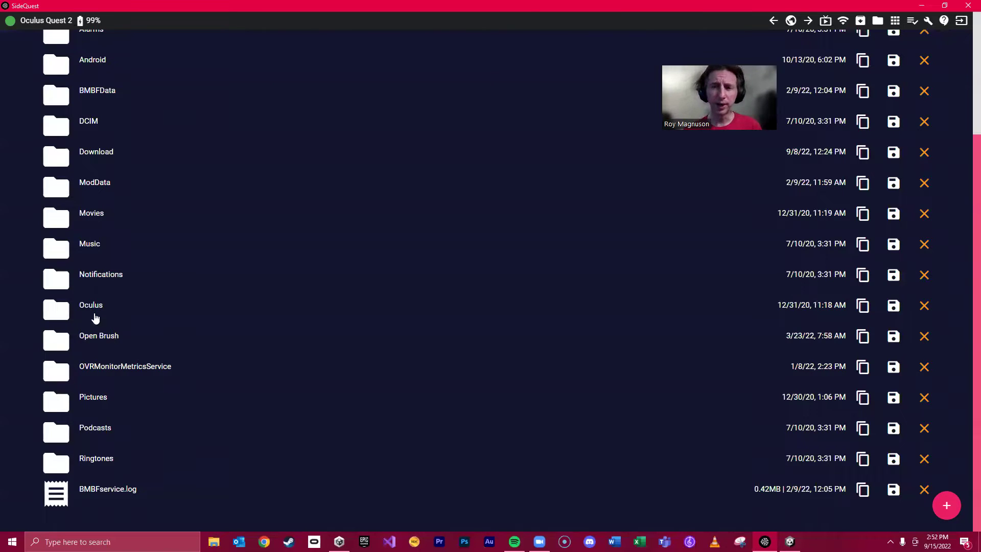
click(110, 339)
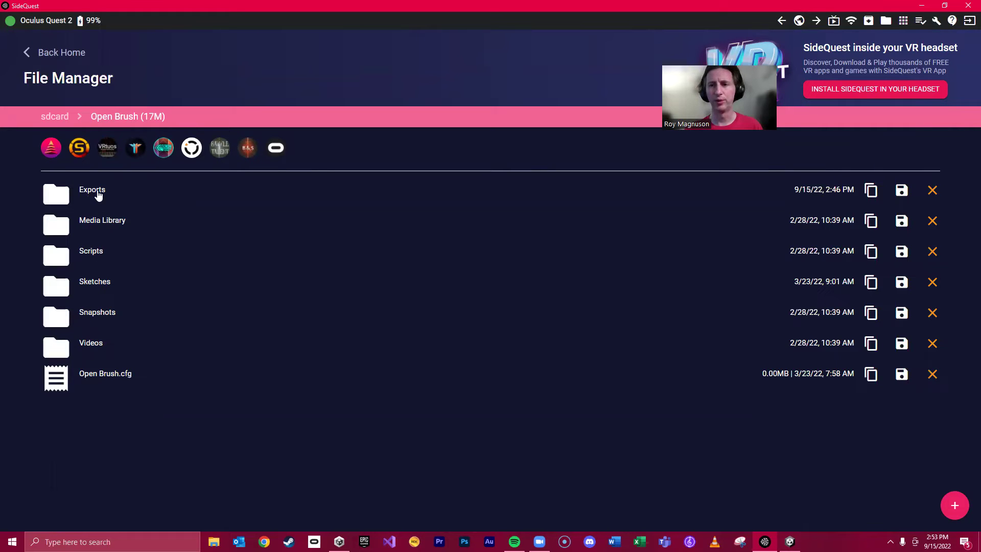
click(92, 194)
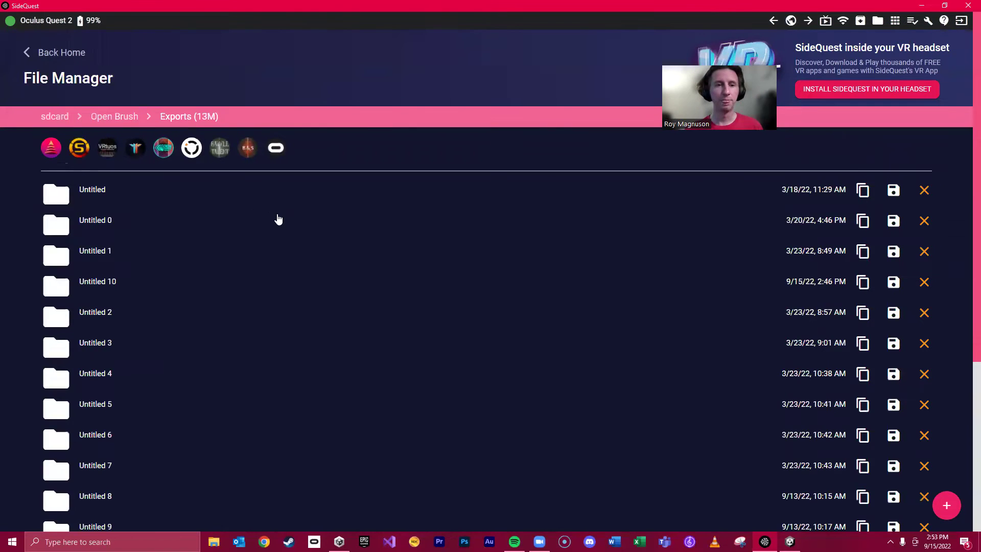
Look through the exported sketches and choose the Untitled 10 folder for saving to the PC.
scroll(279, 220, down, 2)
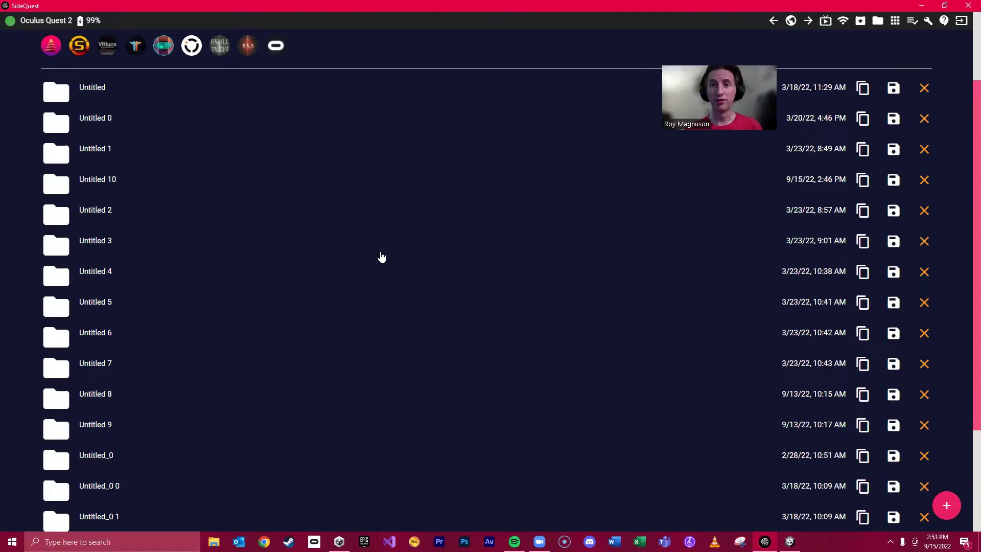
scroll(381, 258, down, 3)
scroll(294, 357, up, 5)
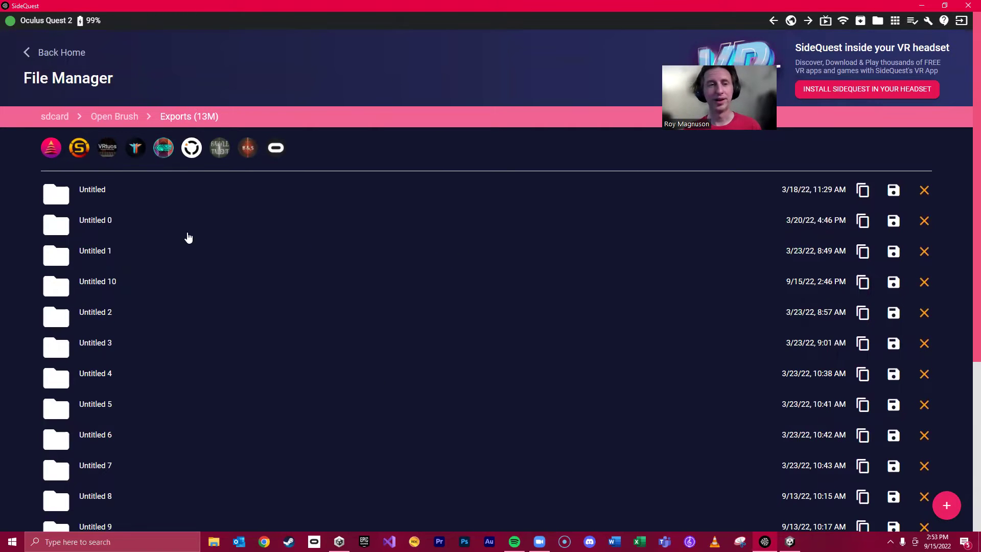
scroll(186, 237, down, 2)
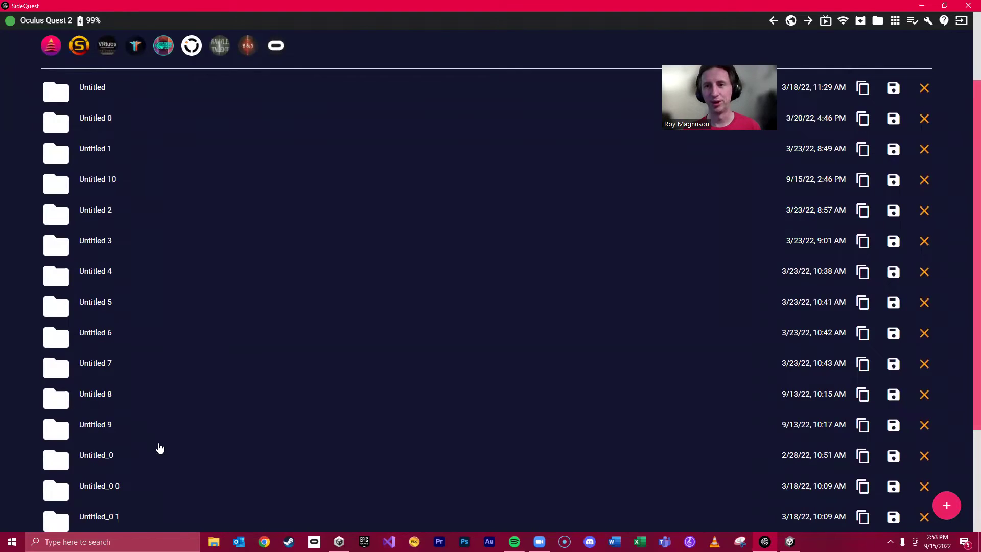
scroll(280, 477, down, 3)
scroll(495, 433, up, 6)
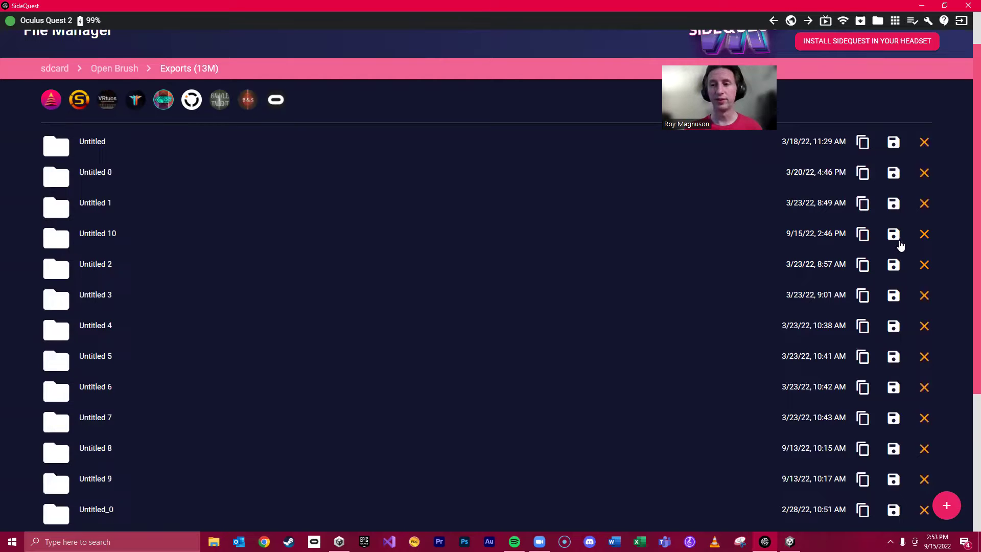
click(894, 235)
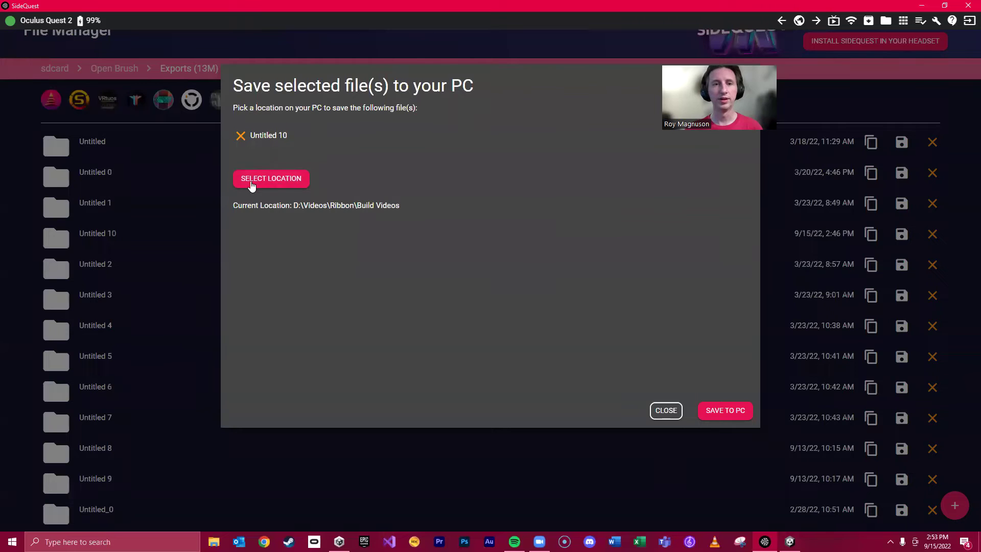
Create a new folder named OpenBrush on the PC's Desktop as the save location.
click(266, 182)
click(288, 182)
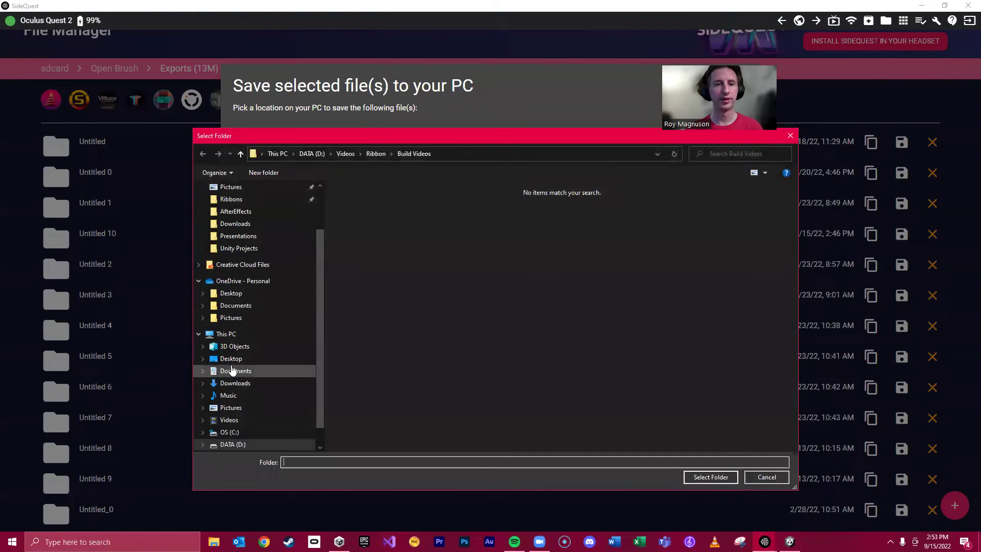
click(233, 359)
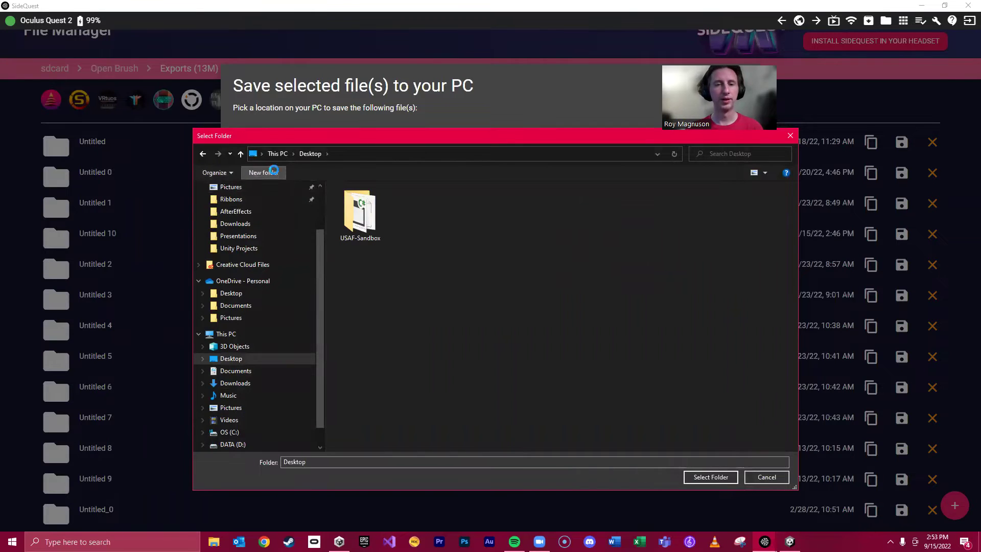
click(264, 172)
text(OpenBrush)
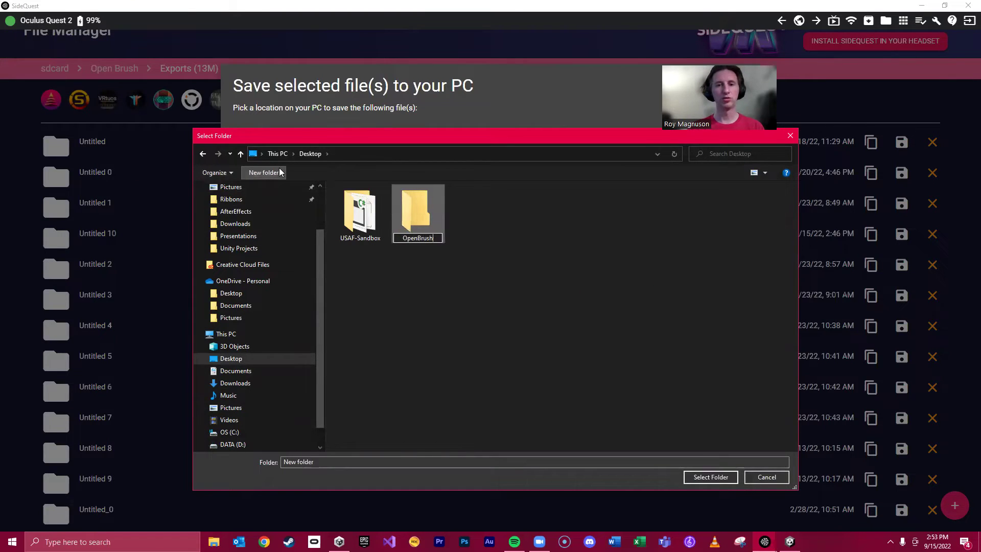
key(Return)
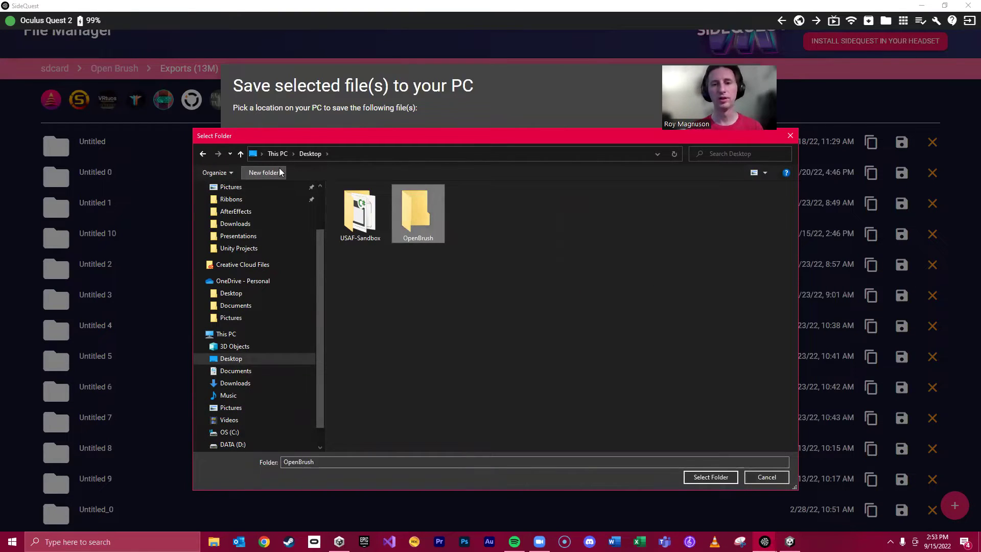
Select the OpenBrush folder as the destination and save Untitled 10 to the PC.
click(721, 480)
click(703, 478)
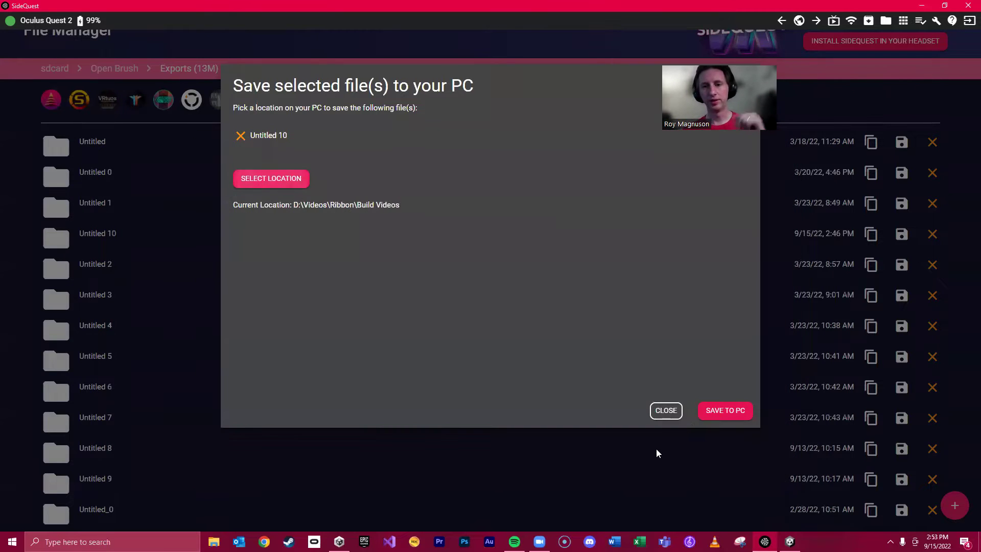
click(738, 411)
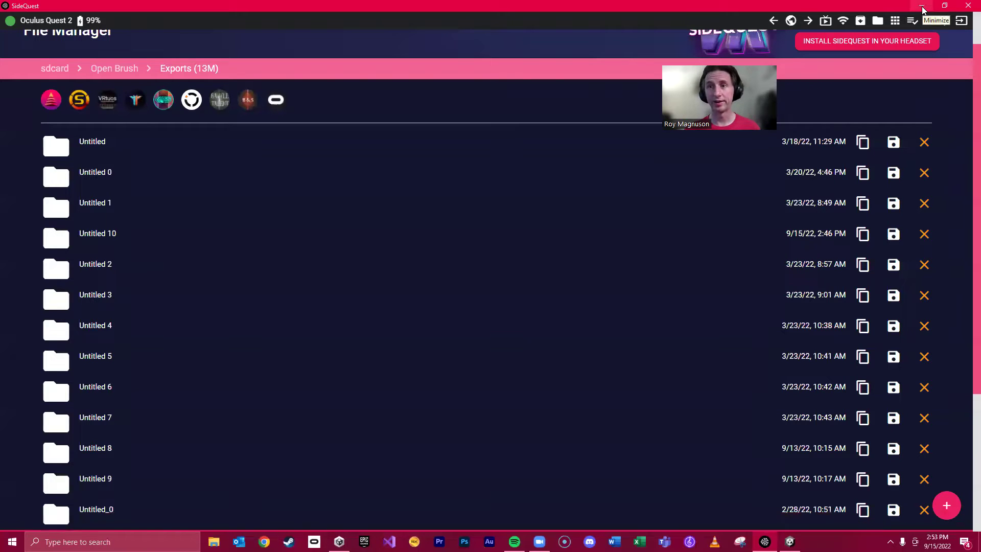
Switch to File Explorer and check the OpenBrush folder on the PC's Desktop for the saved export, returning to SideQuest.
click(214, 542)
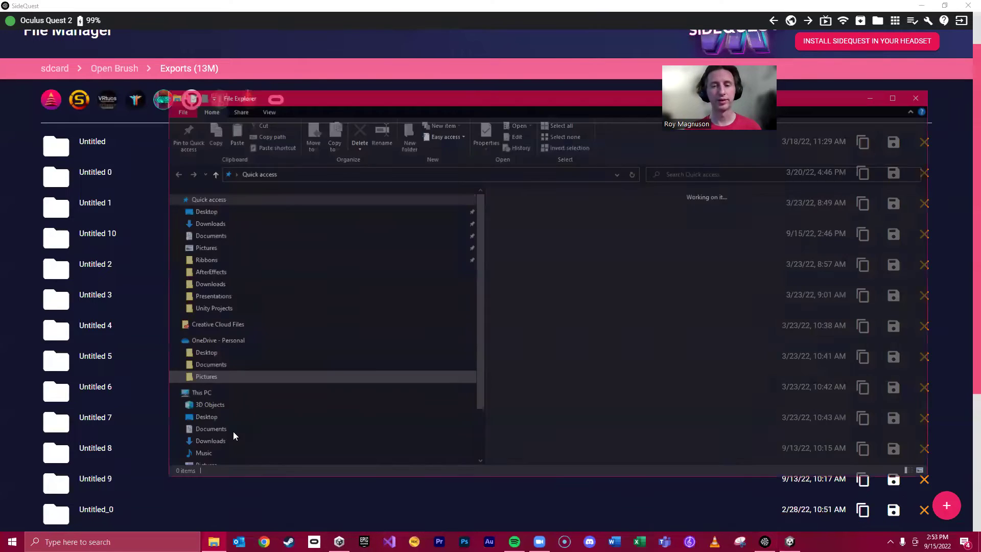
click(202, 419)
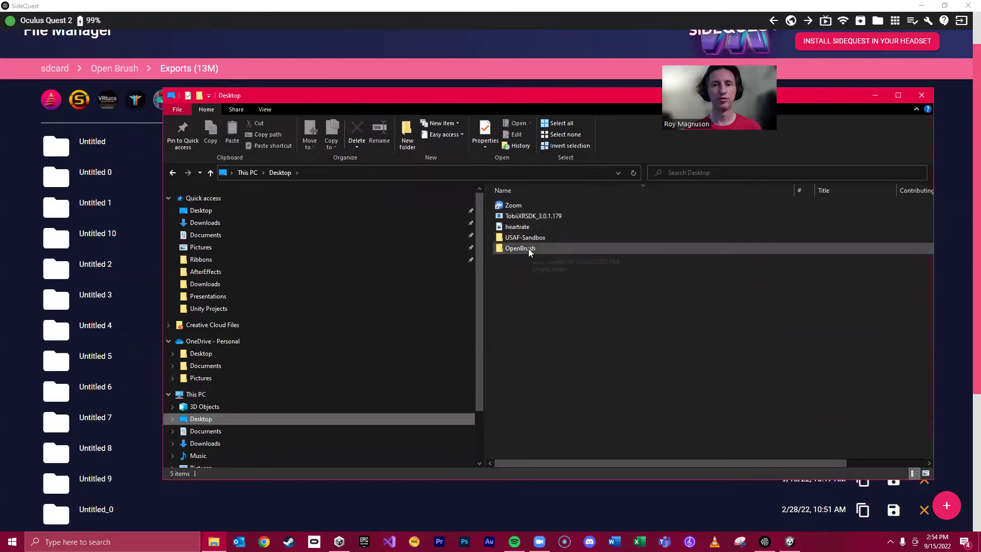
double_click(523, 249)
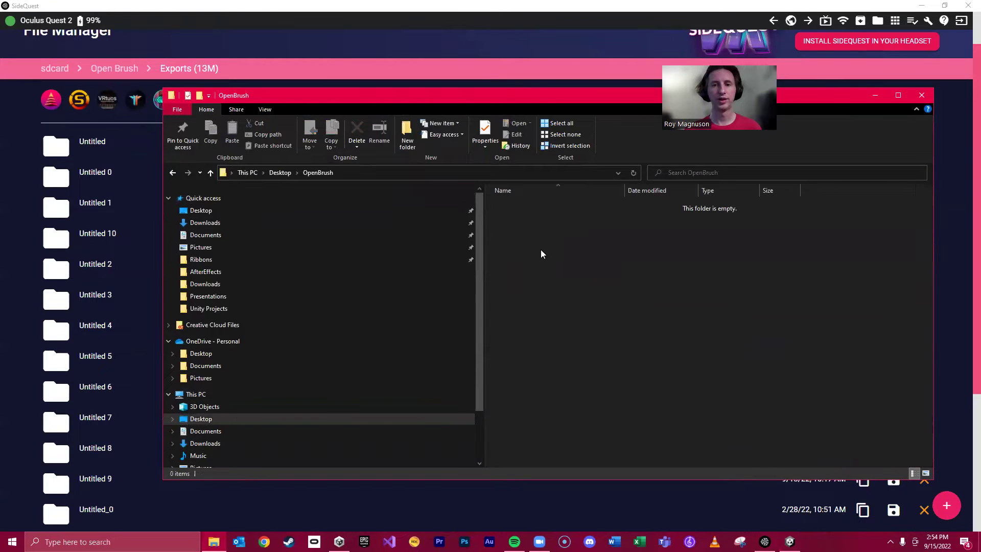
click(875, 95)
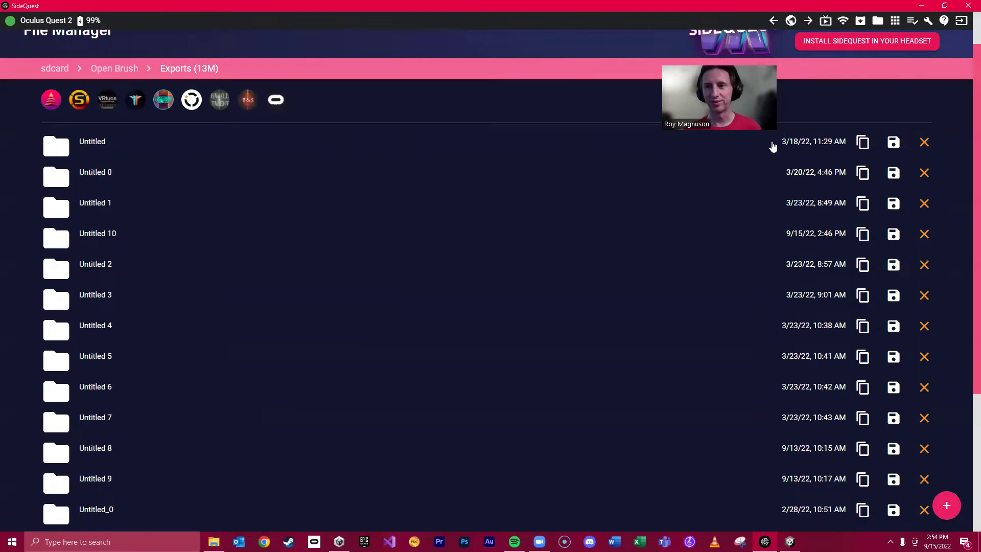
Open the Untitled 10 export and save its glb folder to the OpenBrush folder on the PC's Desktop.
click(627, 235)
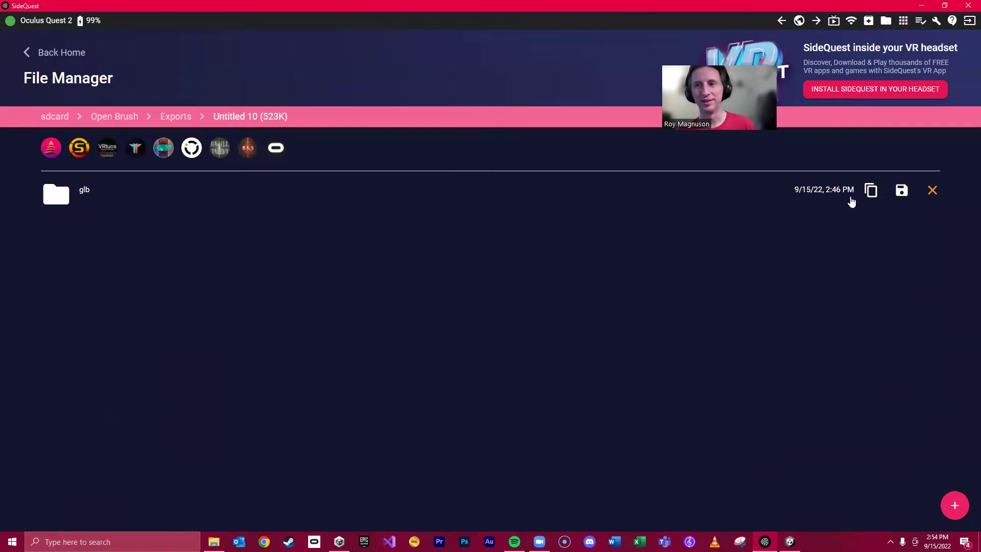
click(902, 192)
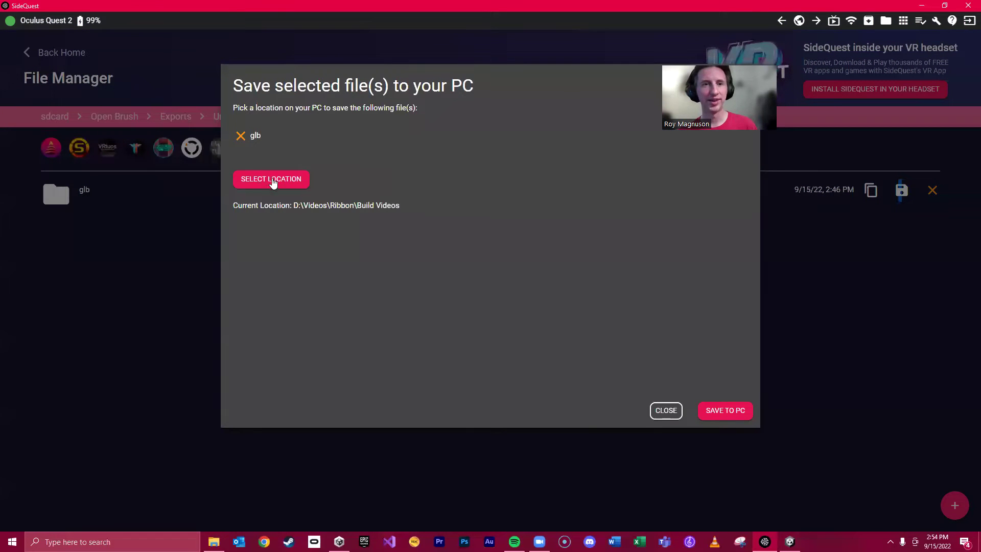
click(271, 178)
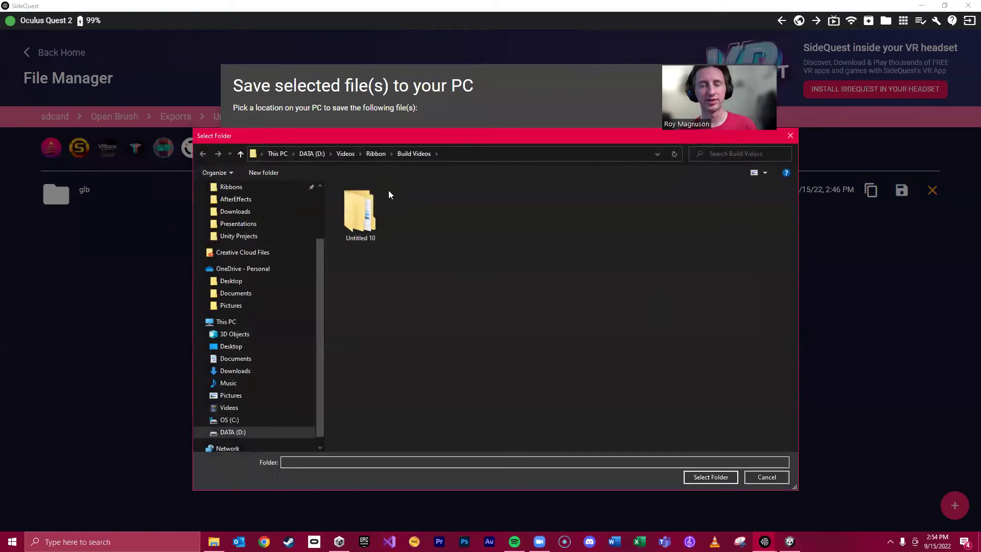
click(366, 212)
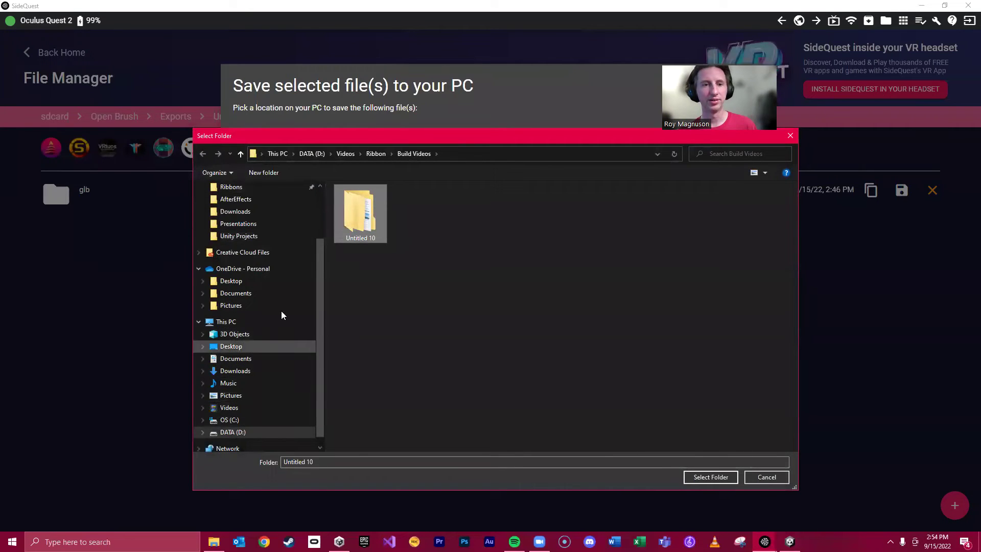
double_click(352, 212)
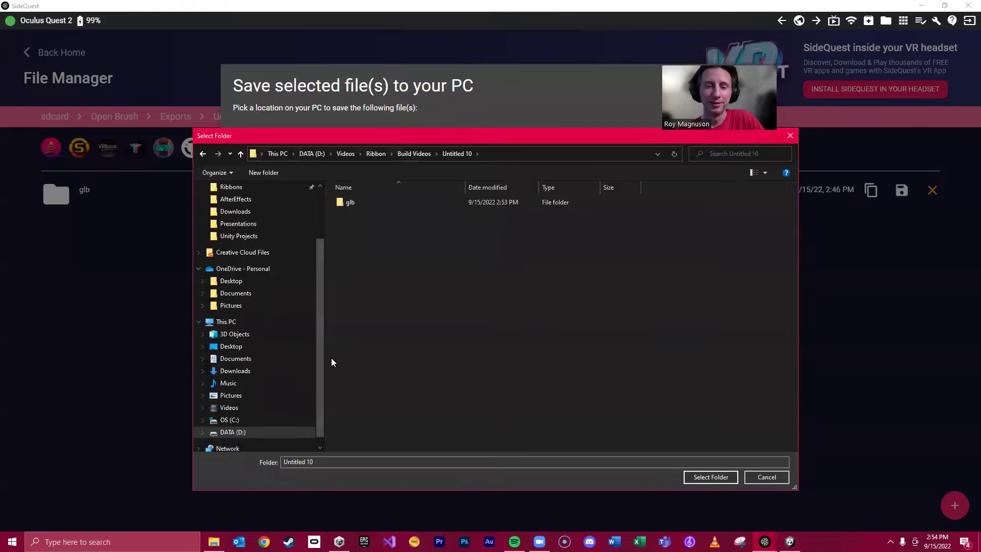
click(245, 347)
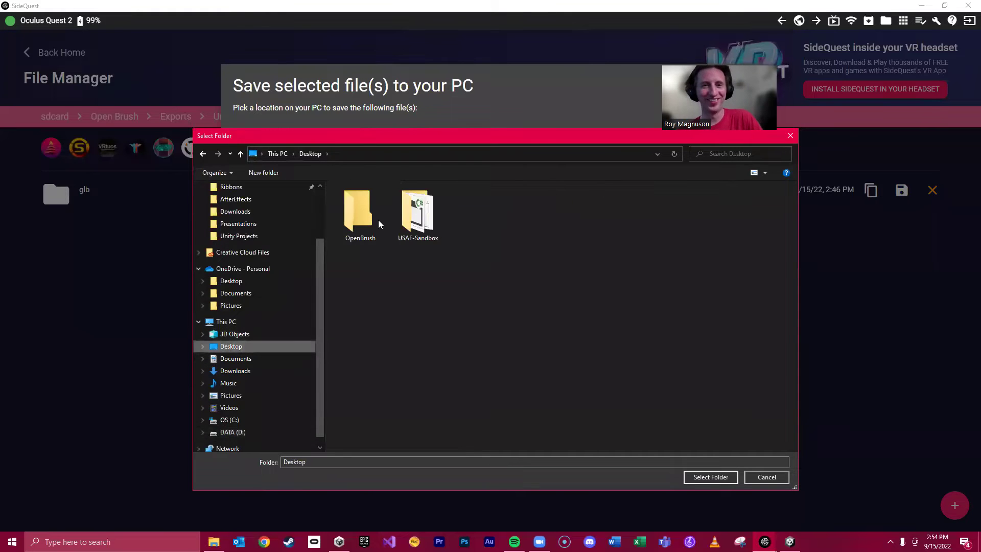
double_click(377, 227)
click(711, 477)
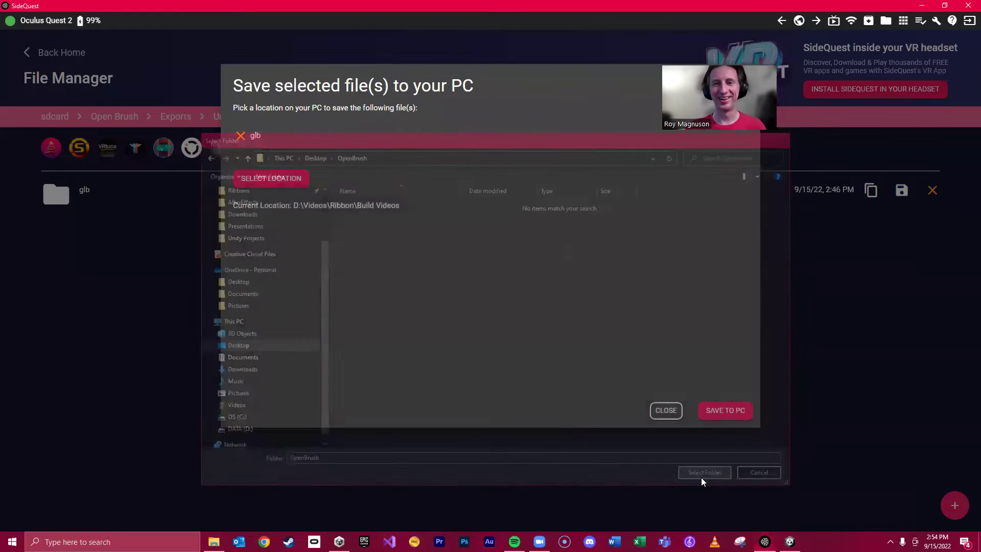
click(728, 411)
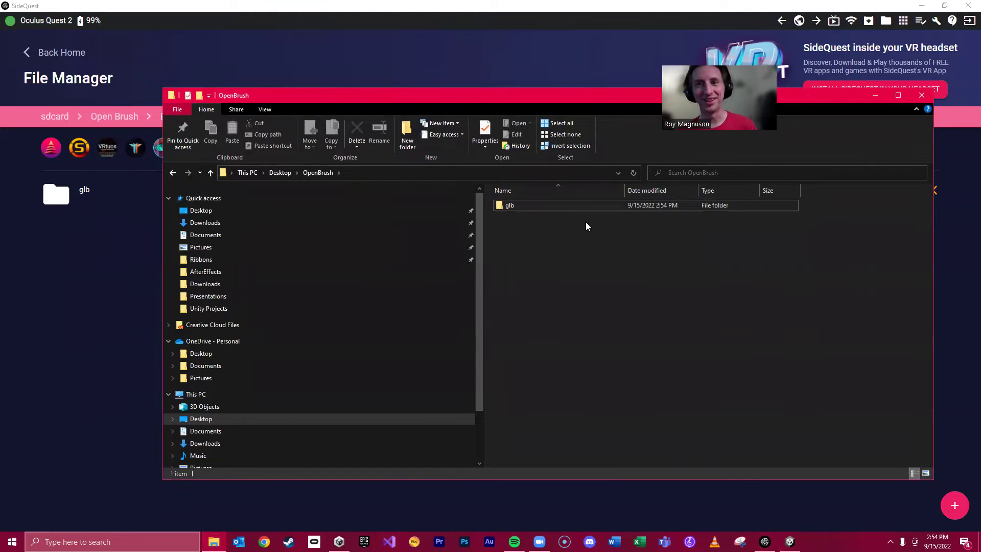
Open the saved glb folder in File Explorer and select all of its files.
click(505, 210)
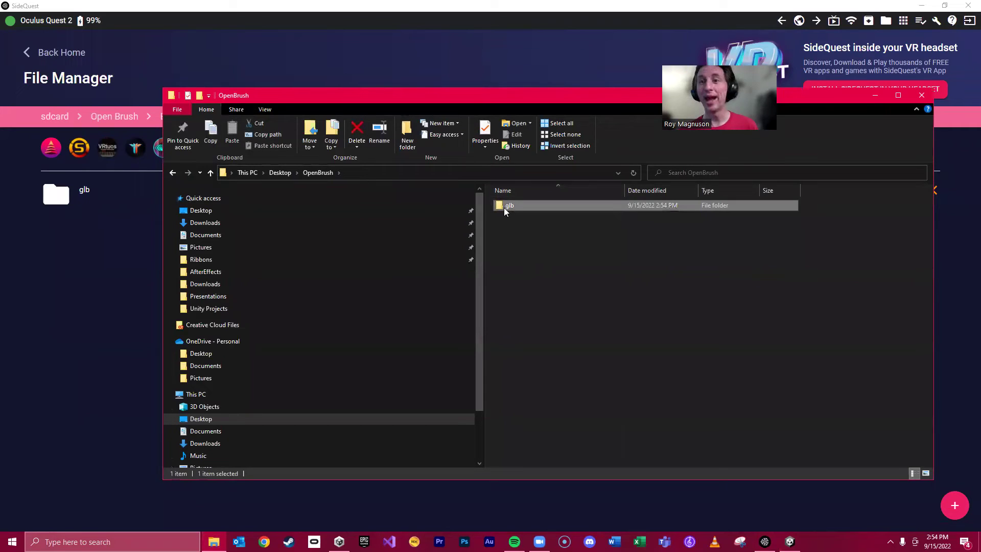
double_click(505, 211)
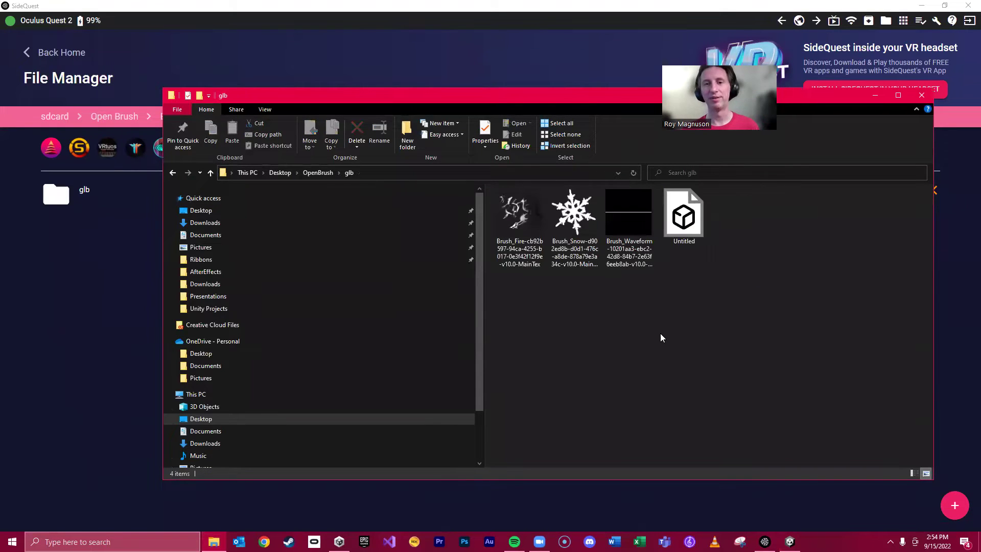
drag(660, 335, 531, 227)
drag(744, 286, 527, 210)
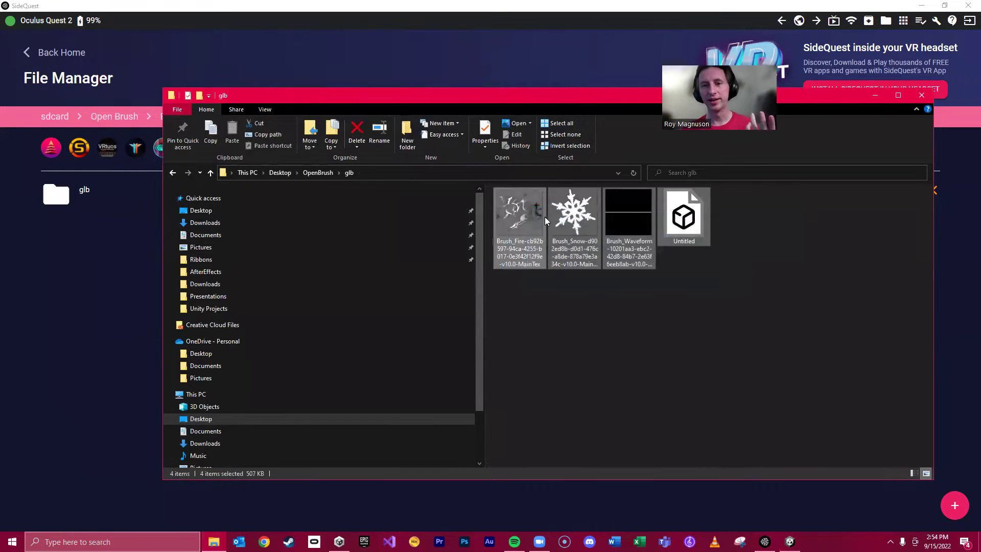
Inspect the Brush_Fire, Brush_Snow and Brush_Waveform texture images and the Untitled 3D object individually.
click(521, 224)
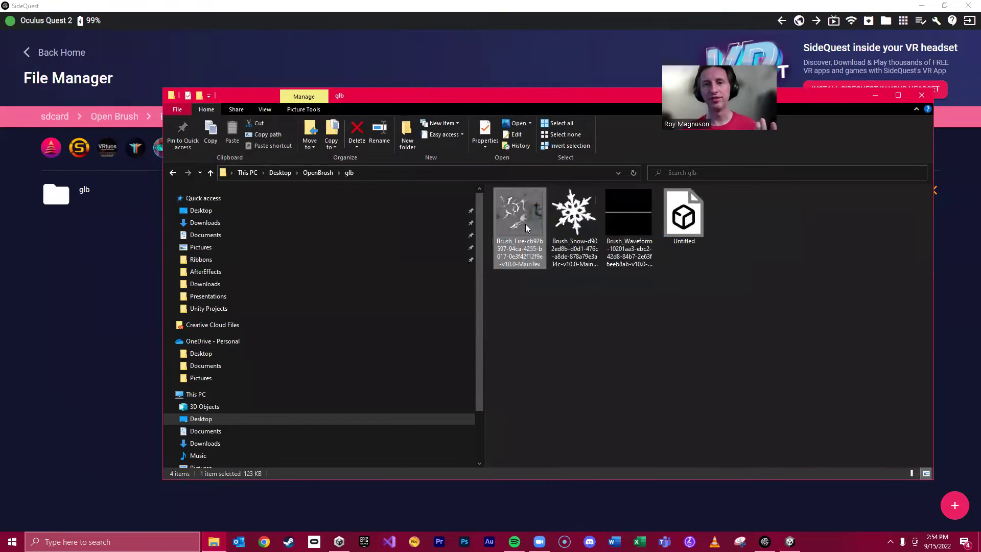
click(572, 225)
click(617, 231)
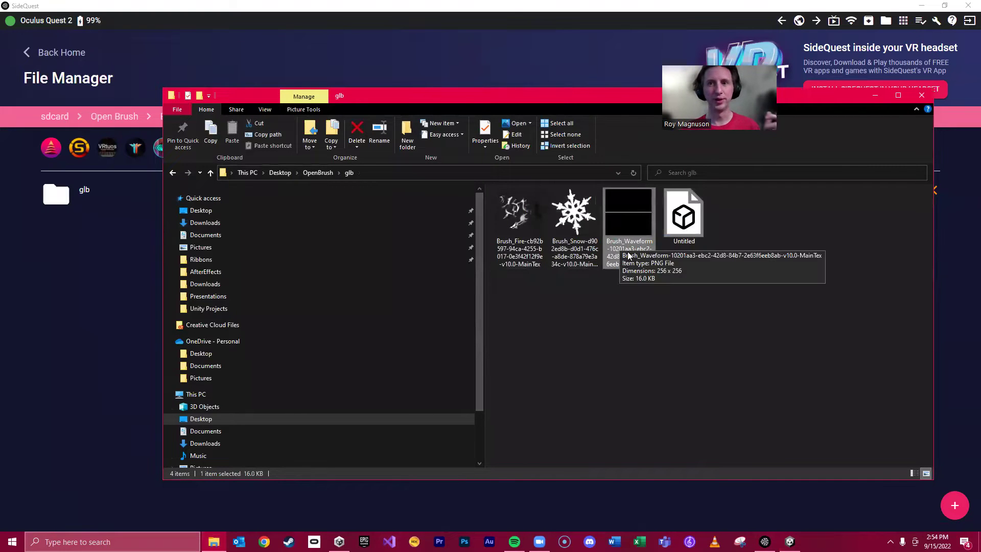
click(679, 227)
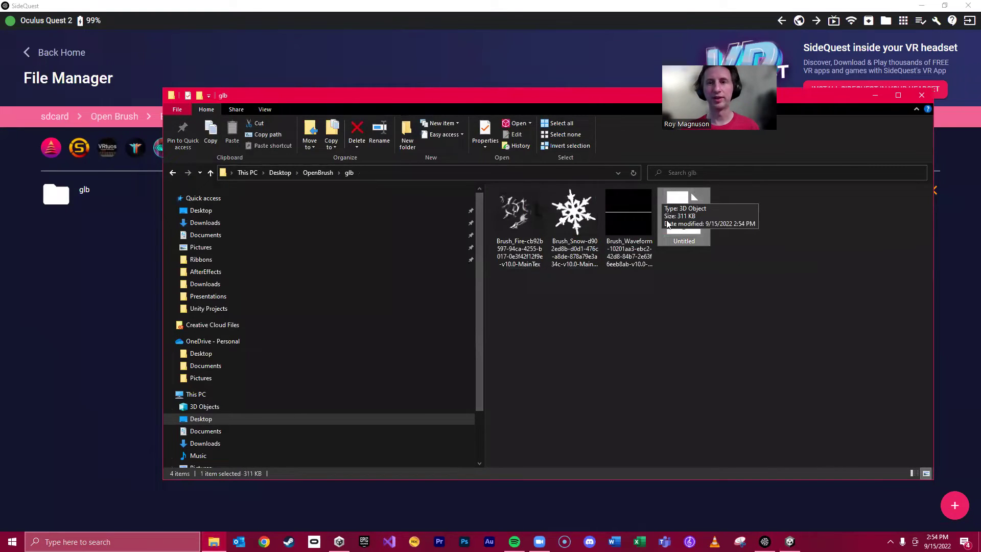
click(618, 226)
click(573, 225)
click(529, 224)
click(575, 225)
click(643, 225)
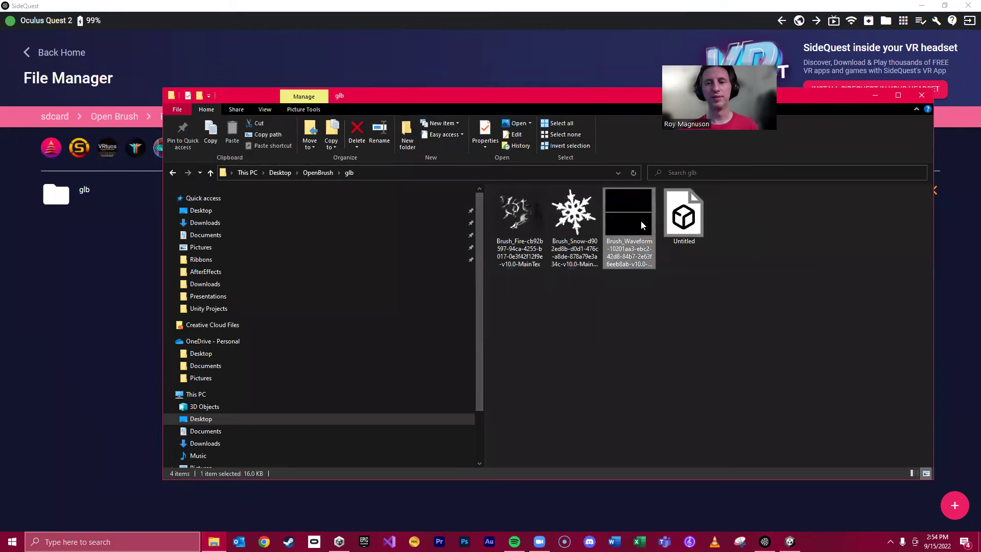
click(683, 228)
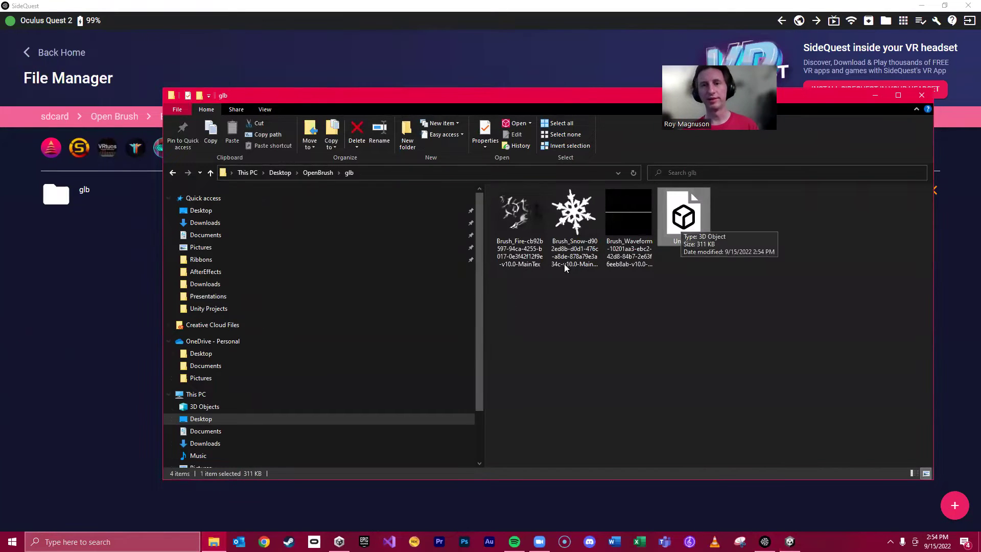
click(591, 247)
click(524, 247)
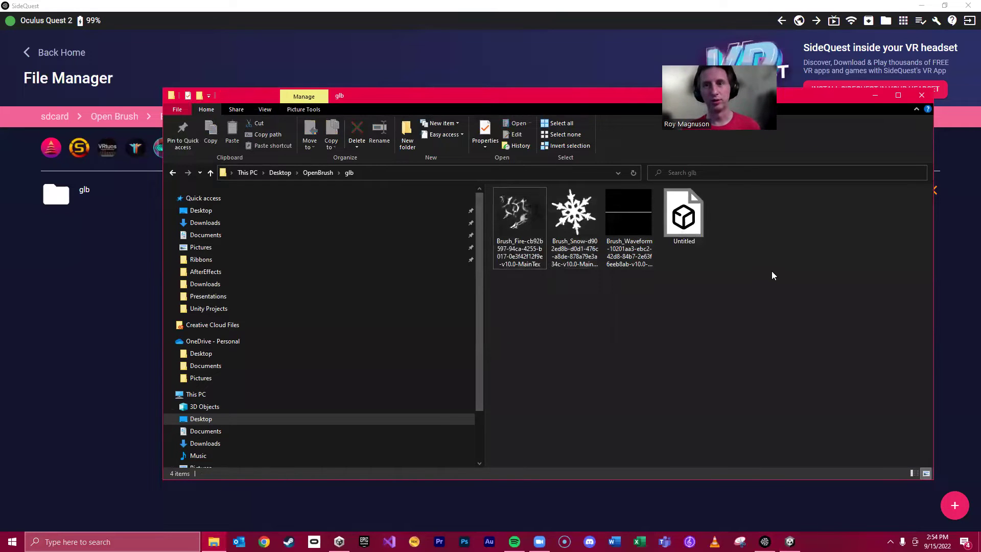
Select the three brush textures and the Untitled model together for review, and put the folder window away.
mouse_move(771, 276)
mouse_down()
mouse_move(541, 255)
mouse_move(633, 255)
mouse_up()
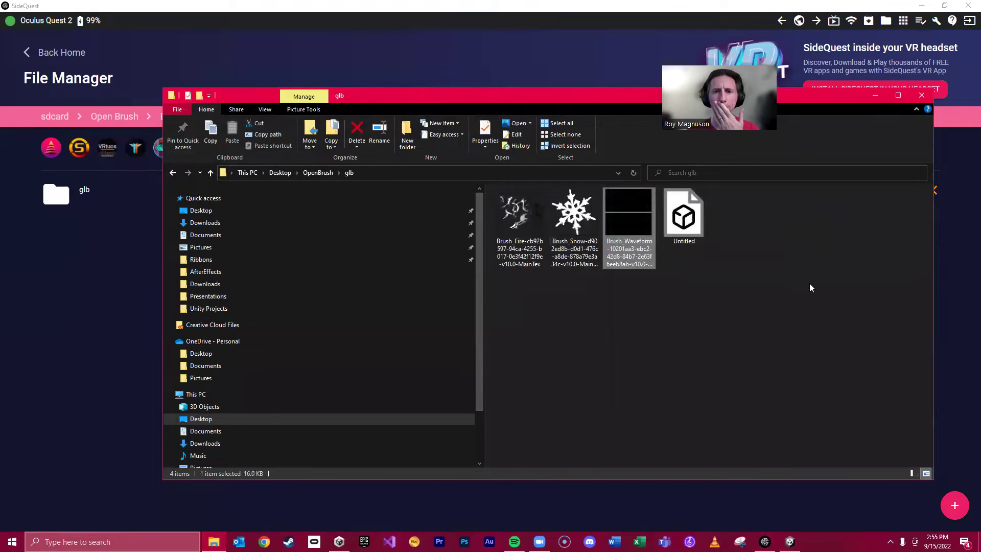
drag(791, 298, 481, 204)
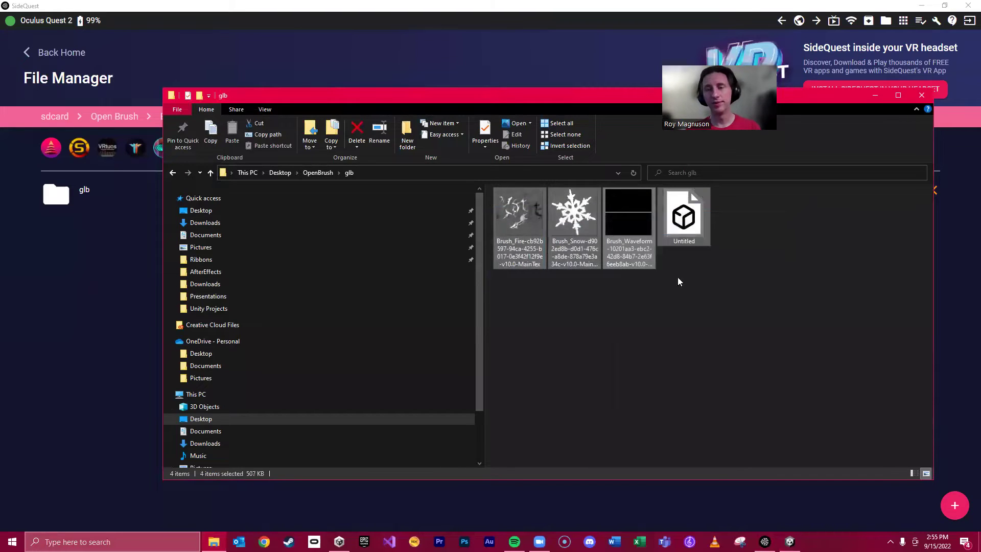
click(742, 285)
drag(791, 296, 483, 210)
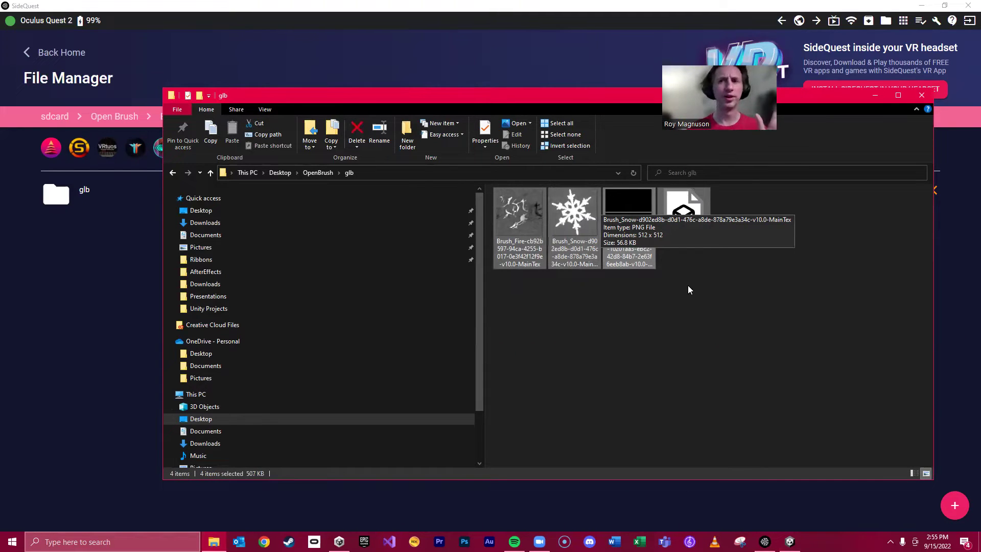
click(875, 95)
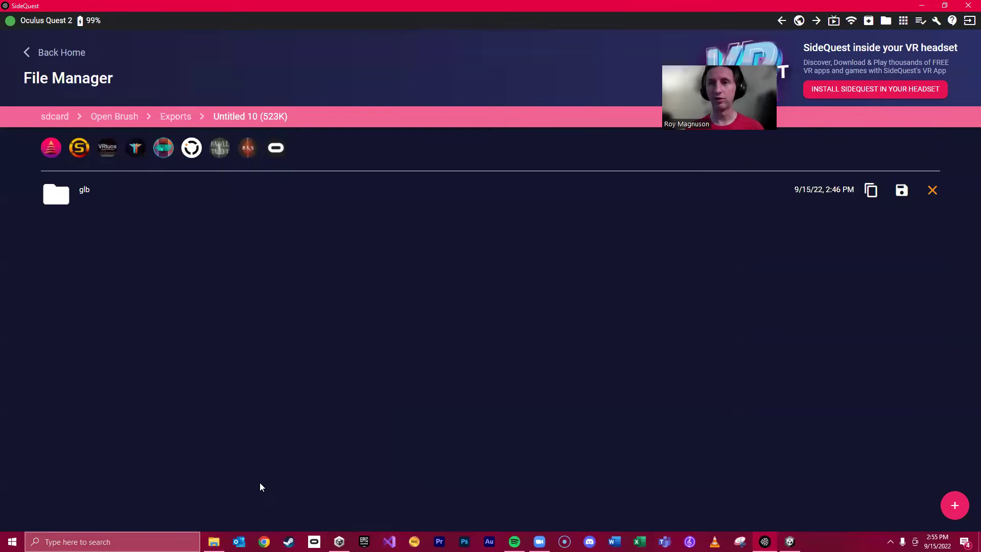
Switch to Chrome, search for "open brush to unity" and open the Open Brush Unity SDK documentation page.
click(265, 542)
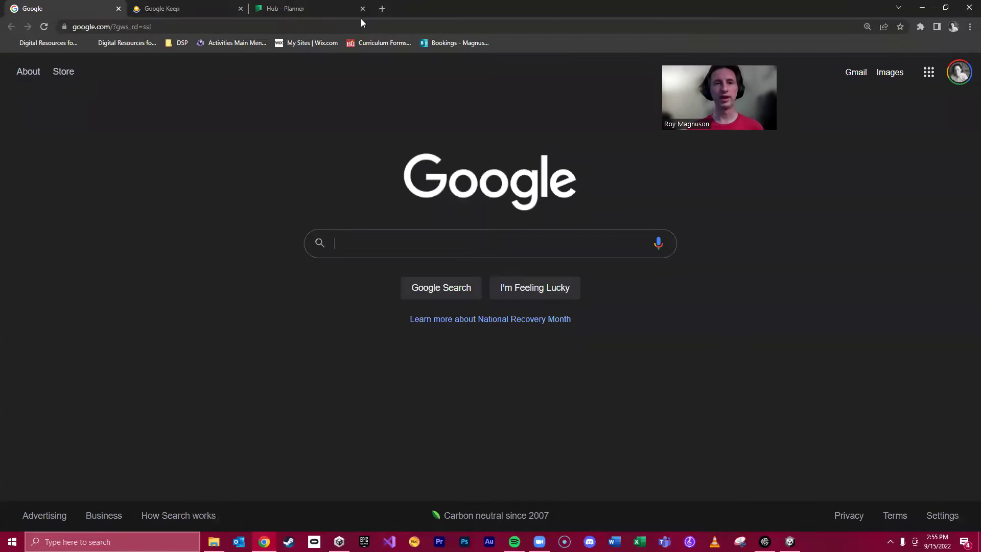
click(371, 27)
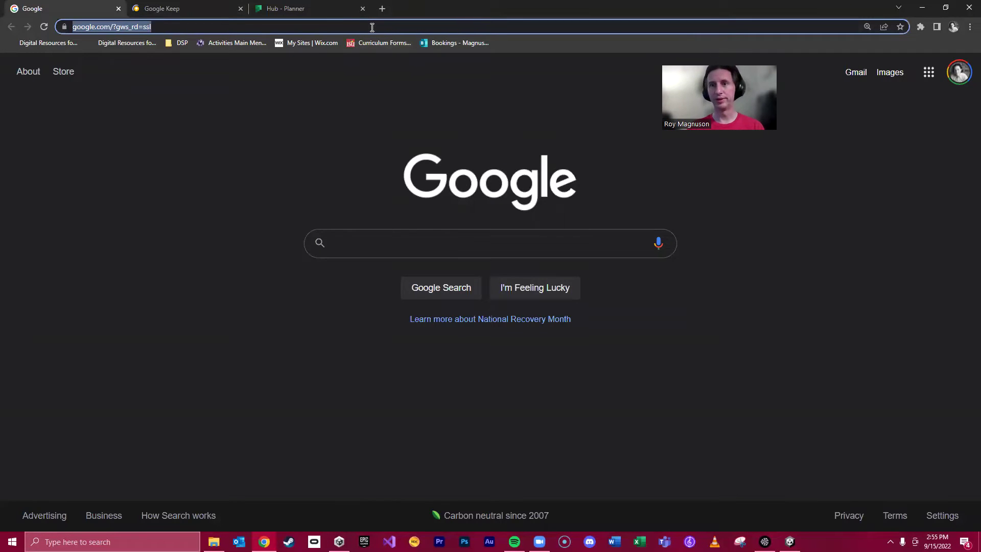
text(open brush to unit)
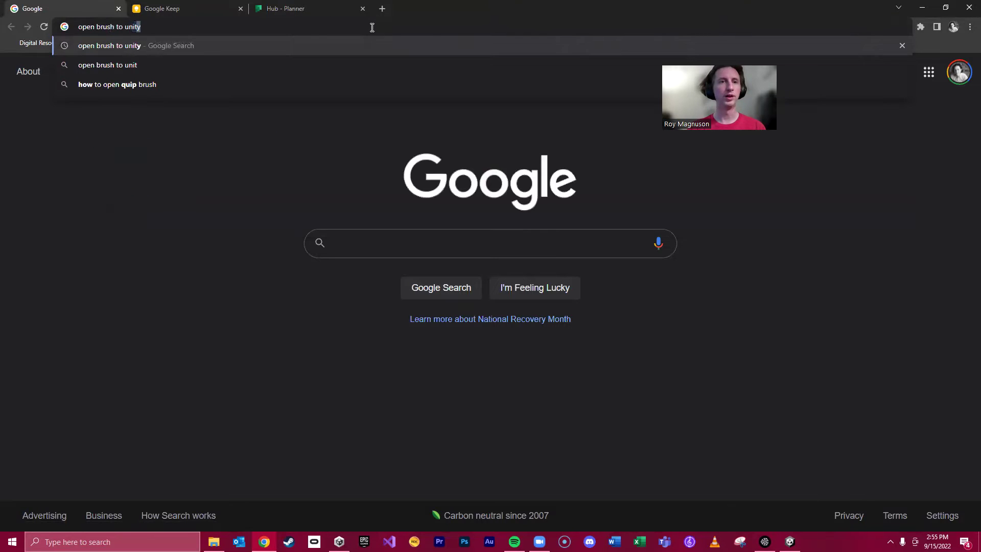
key(Return)
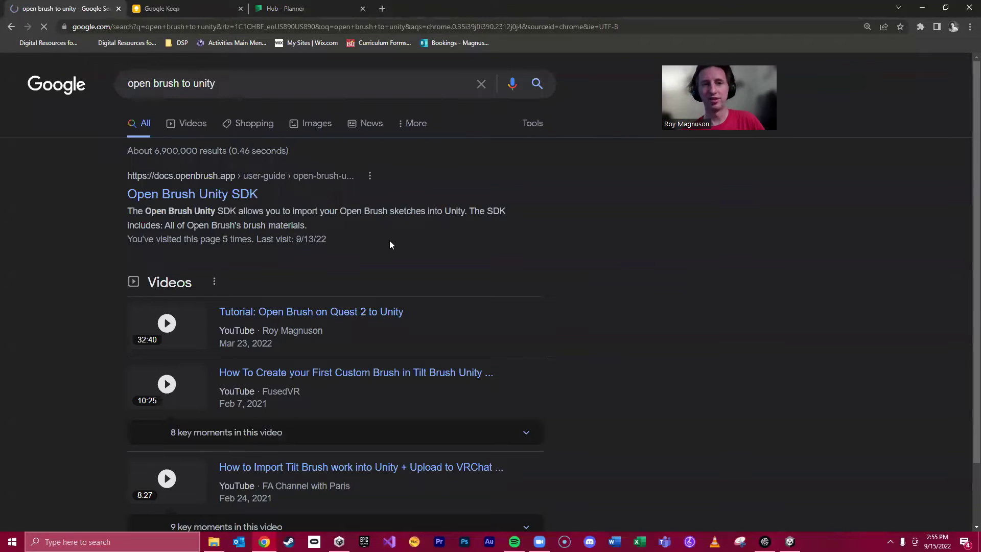
click(227, 206)
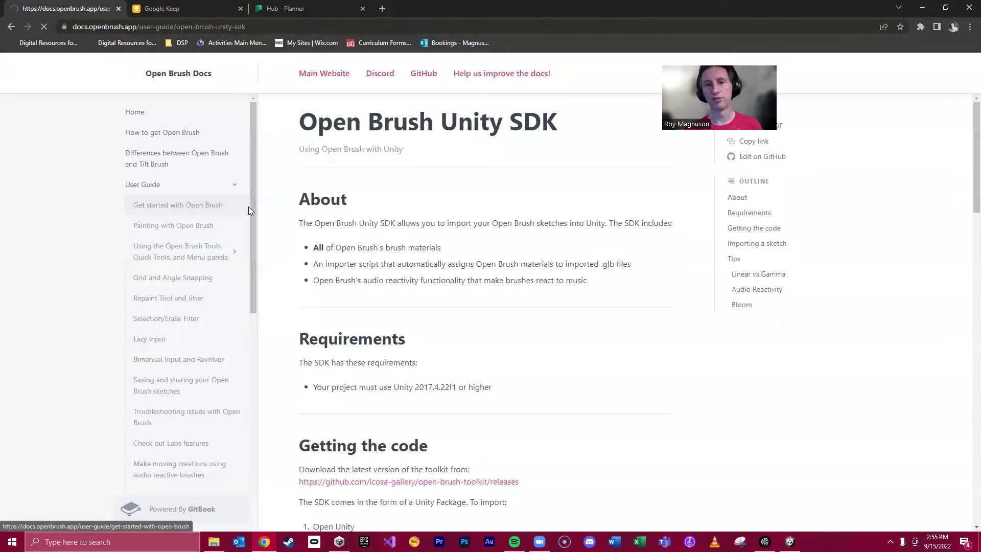
Read the Unity SDK page's About section on importing sketches and what the SDK includes, plus the requirements and download instructions.
scroll(334, 147, down, 1)
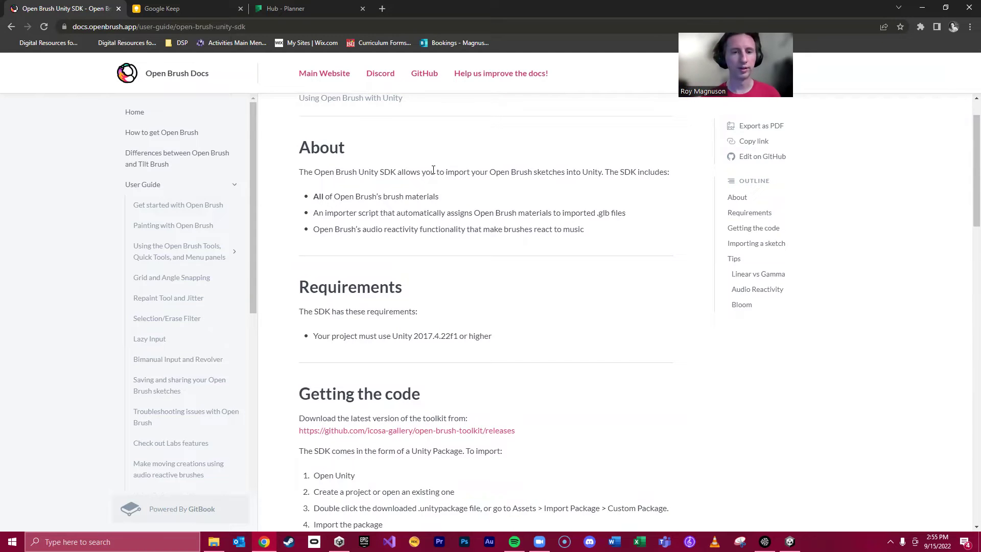
scroll(433, 170, down, 2)
scroll(398, 184, up, 1)
scroll(366, 152, up, 1)
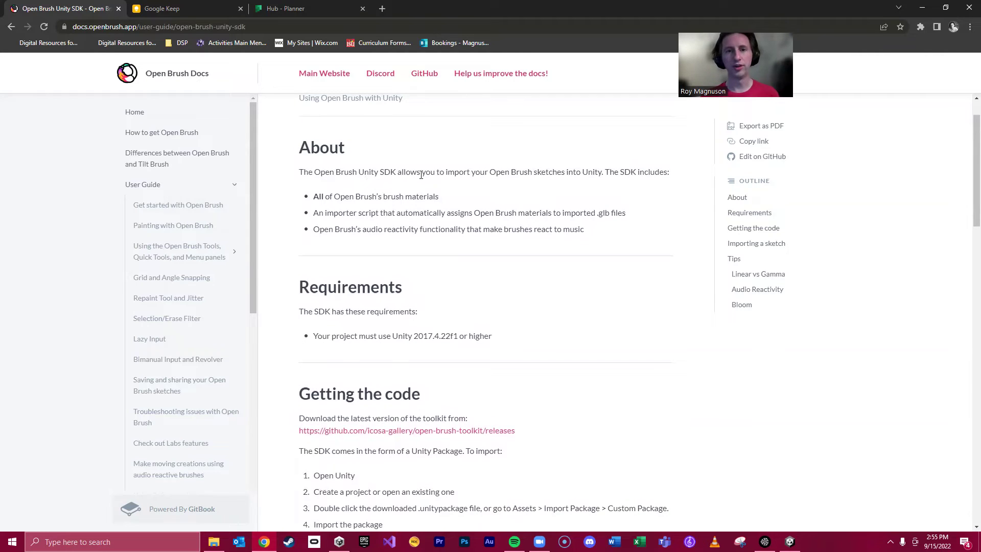
drag(446, 172, 549, 172)
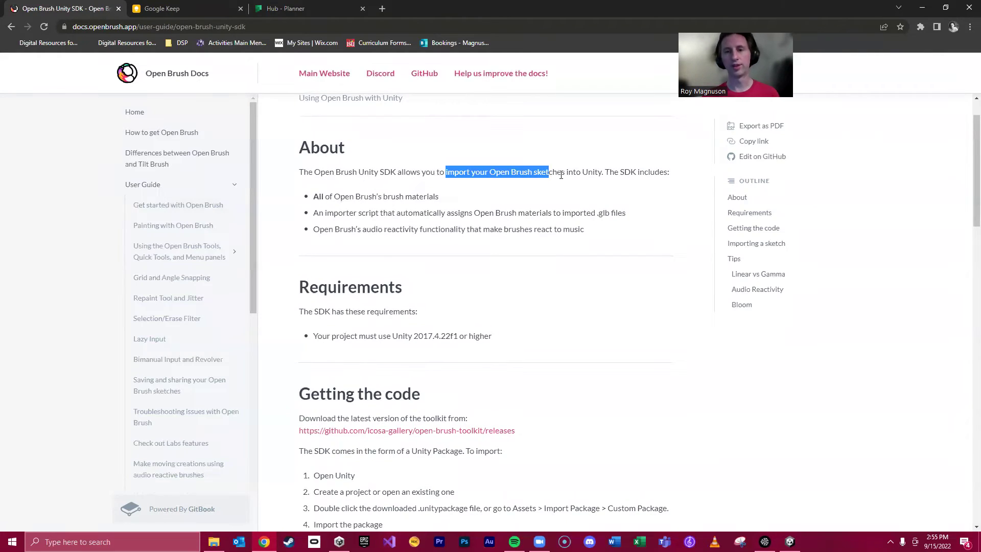
scroll(292, 142, down, 1)
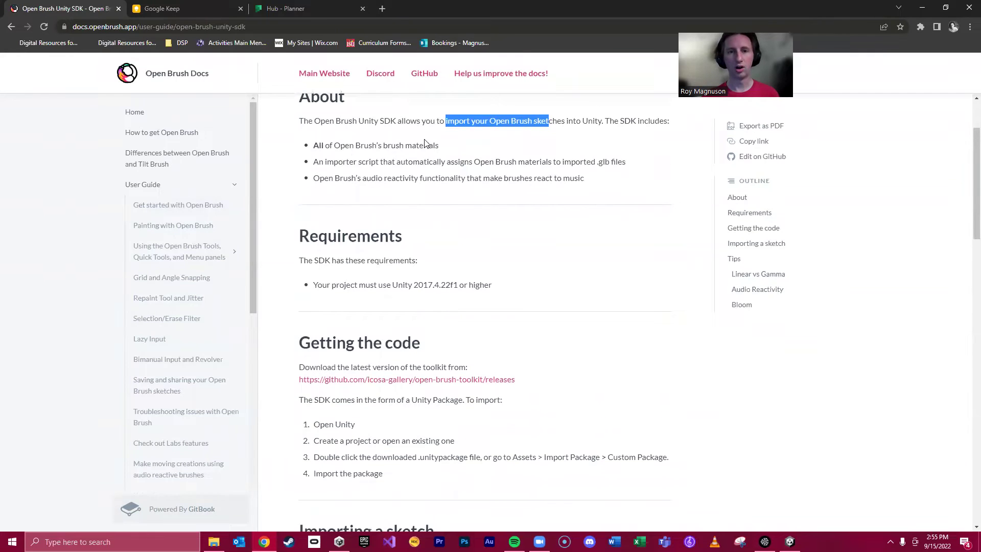
click(442, 154)
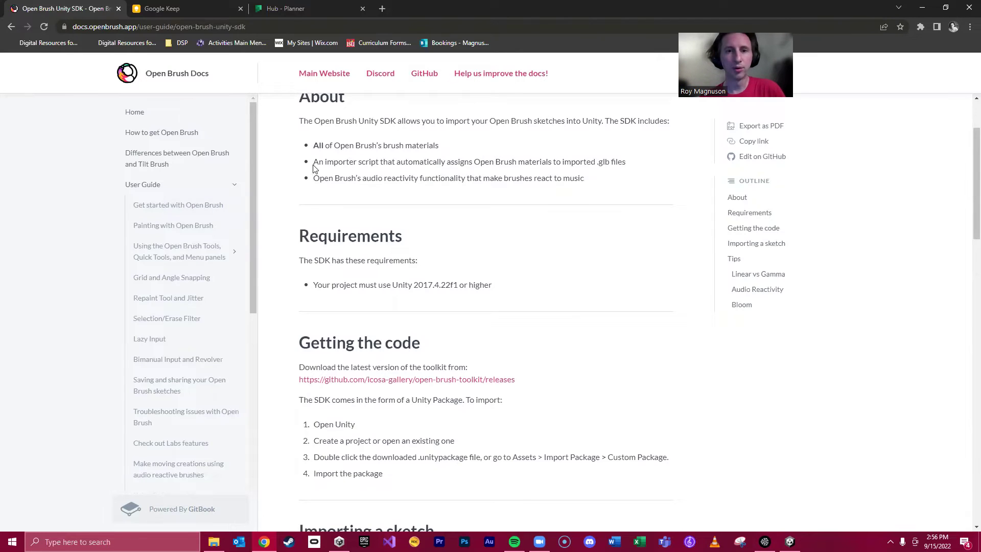
Review the About section's points on the importer script for .glb files and the audio reactivity functionality.
mouse_move(447, 163)
mouse_down()
mouse_move(632, 167)
mouse_move(521, 166)
mouse_up()
click(521, 165)
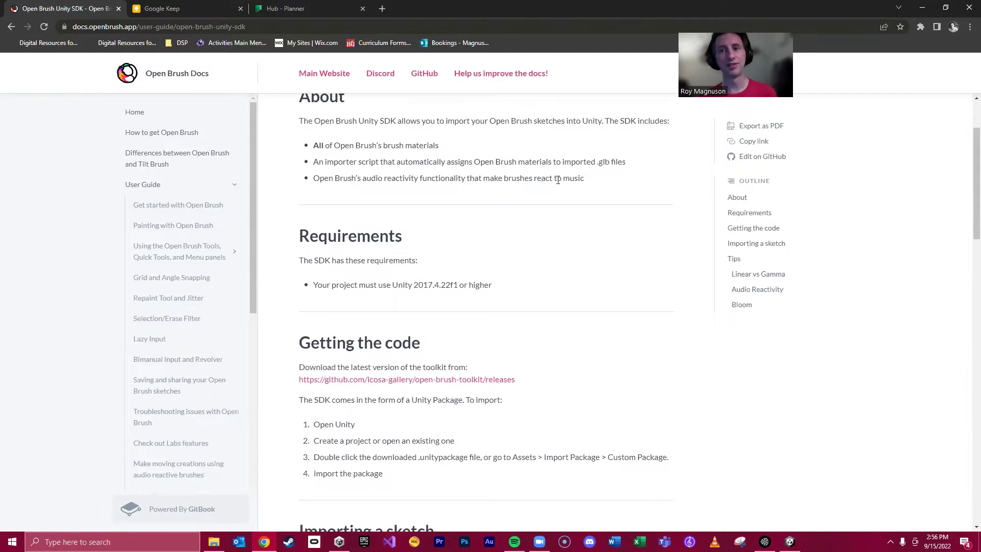
drag(588, 182, 309, 176)
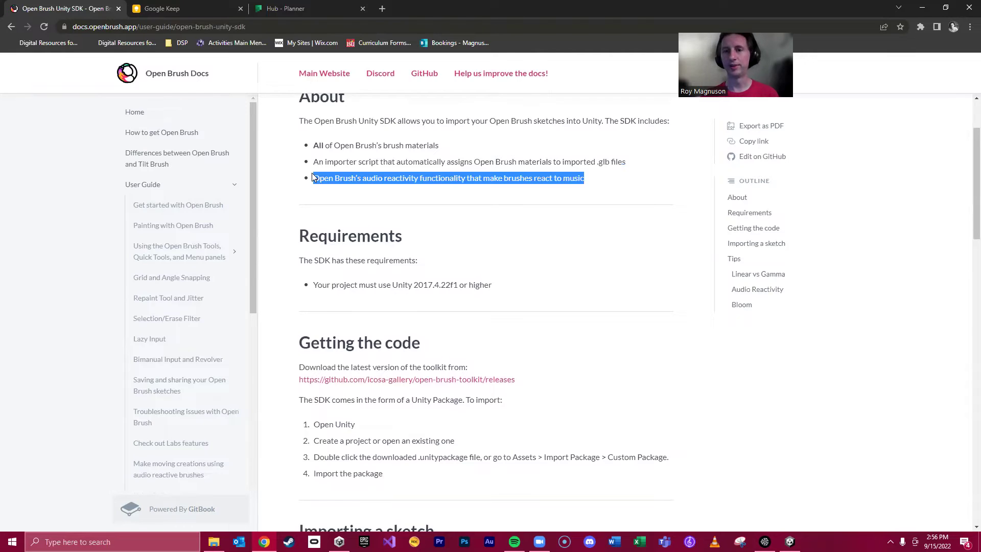
click(312, 176)
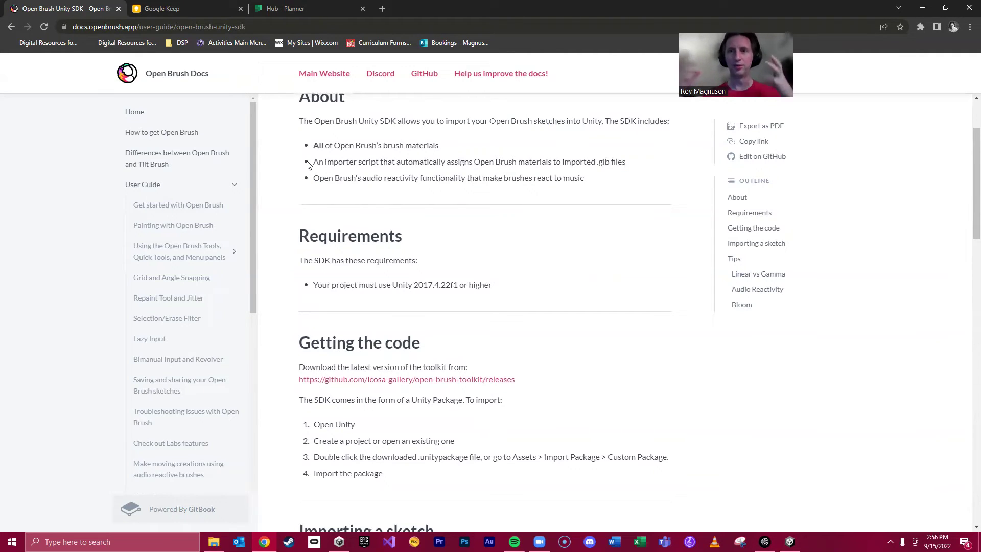
triple_click(469, 177)
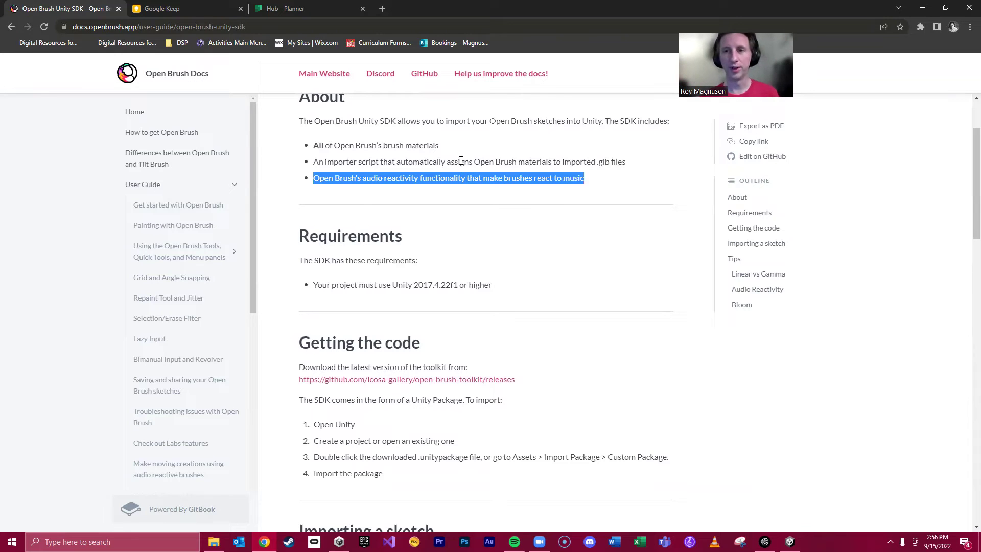
click(485, 171)
Read the SDK's required Unity version and the Getting the code section.
scroll(313, 278, down, 2)
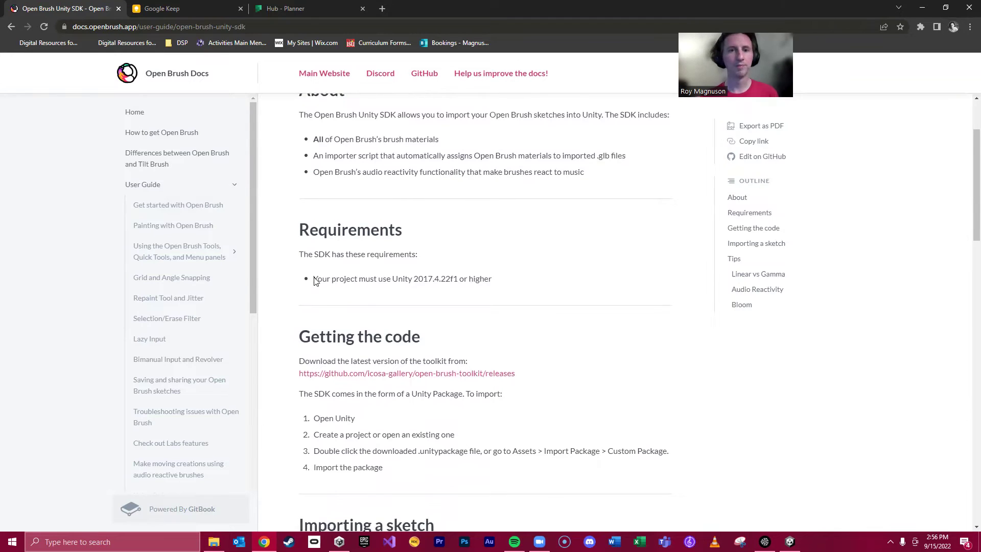
drag(309, 134, 383, 183)
click(487, 185)
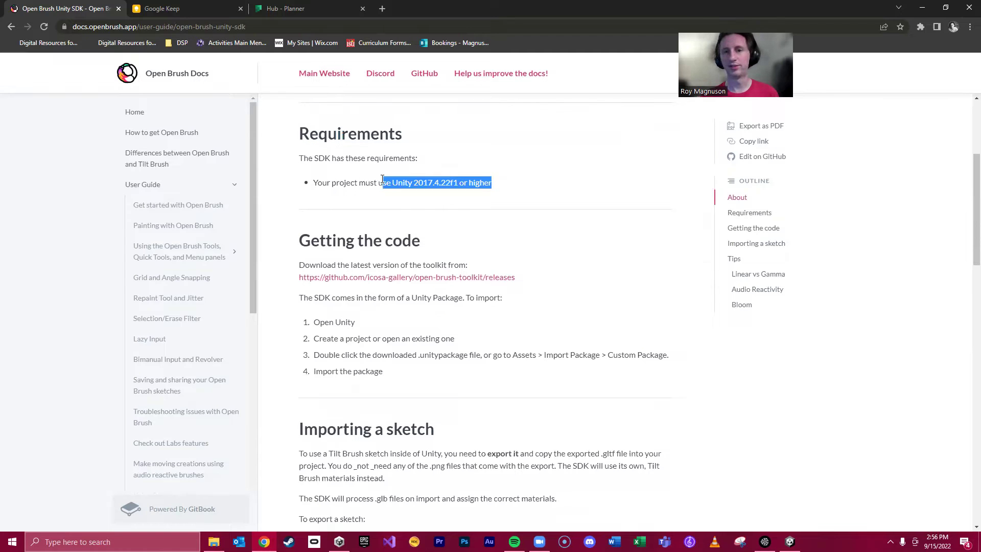
scroll(367, 209, down, 1)
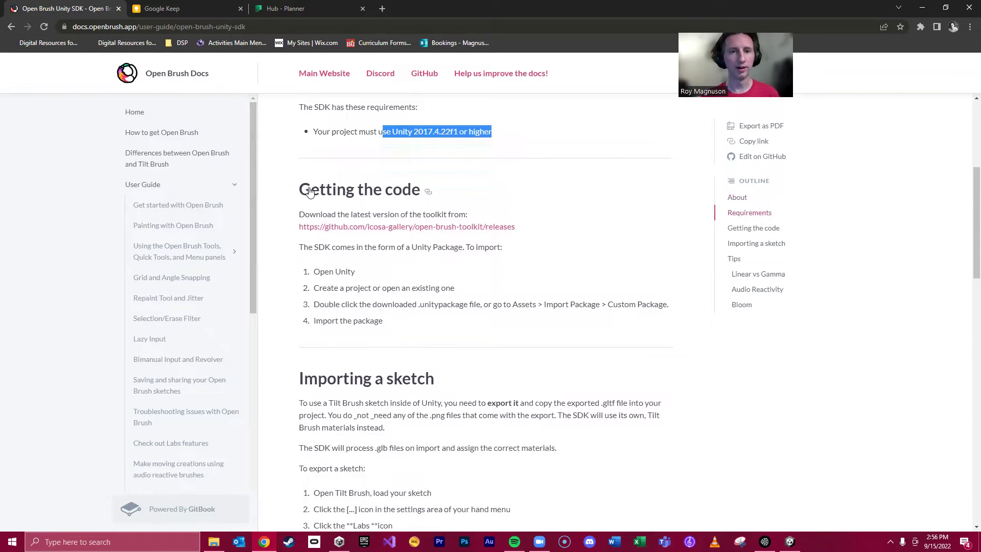
mouse_move(309, 191)
mouse_down()
mouse_move(574, 223)
mouse_move(299, 193)
mouse_up()
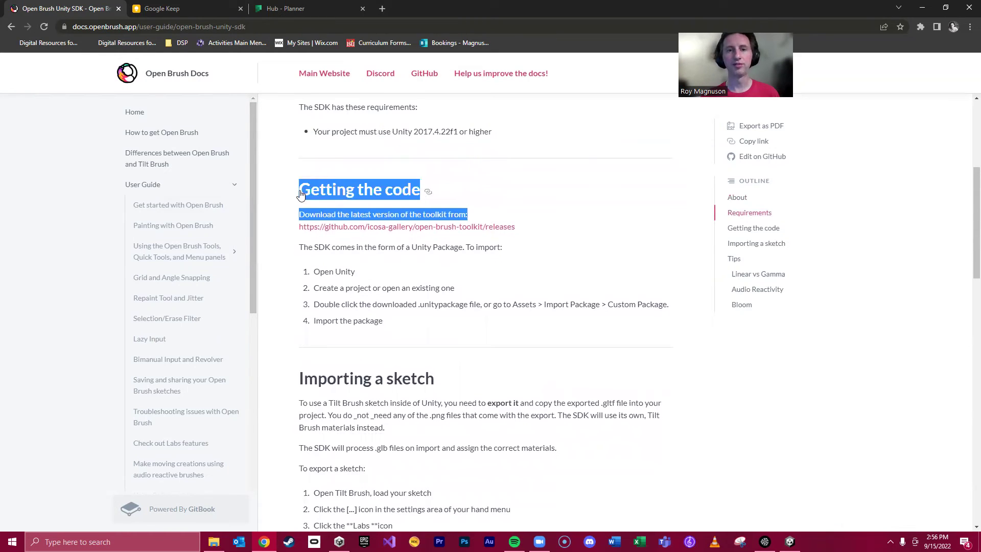
click(299, 194)
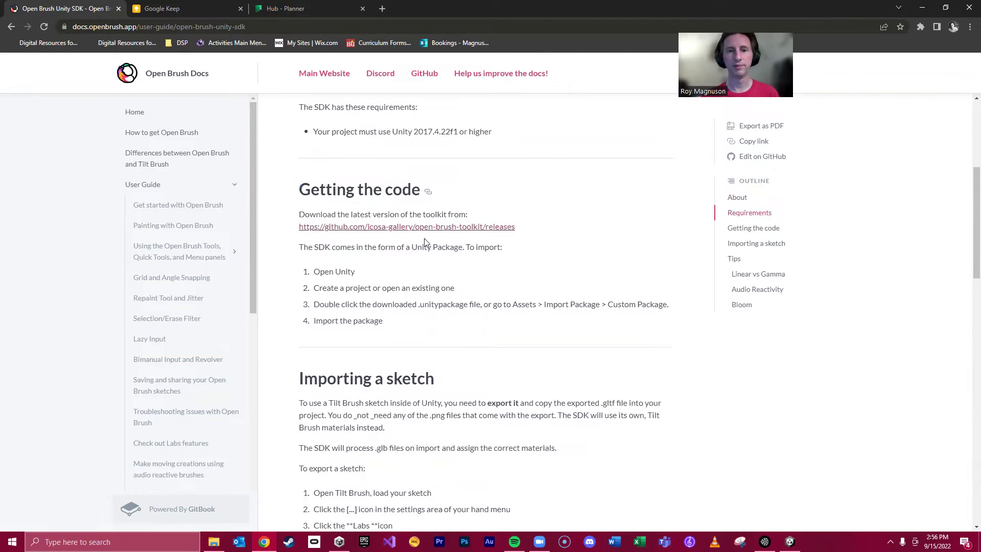
Open the open-brush-toolkit releases page on GitHub and look over the Unity SDK v23.0.1 release notes and assets.
click(342, 230)
scroll(346, 230, down, 3)
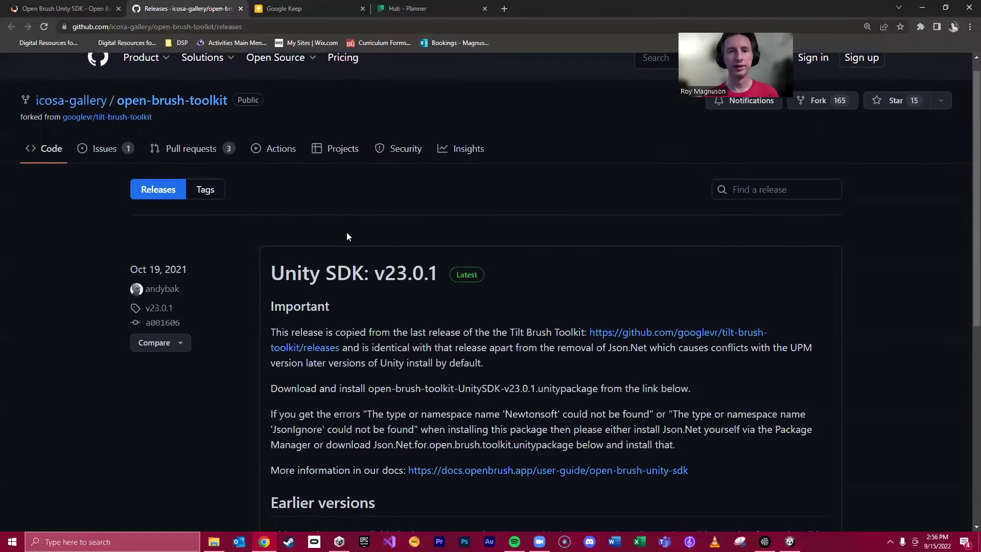
drag(286, 172, 426, 231)
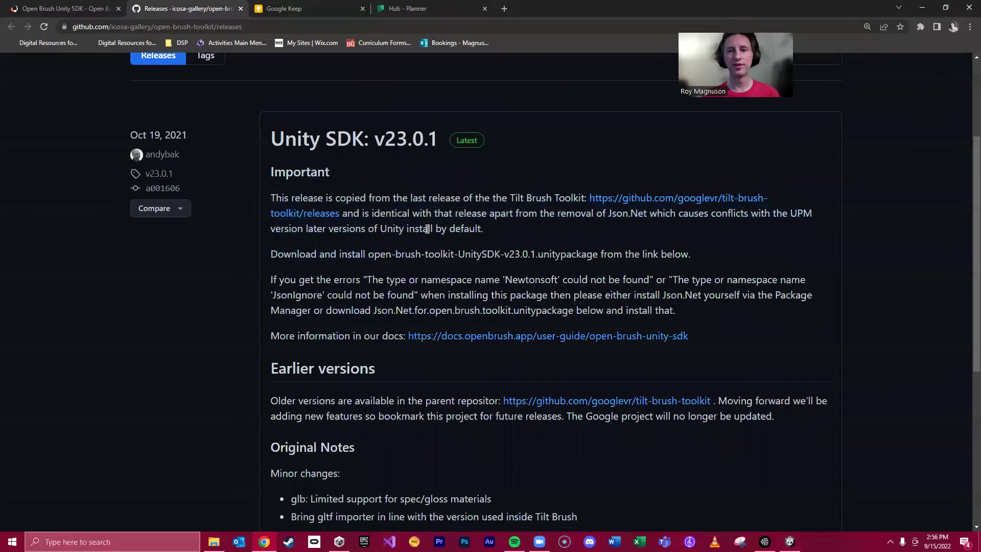
double_click(424, 229)
scroll(444, 235, down, 3)
scroll(429, 241, down, 3)
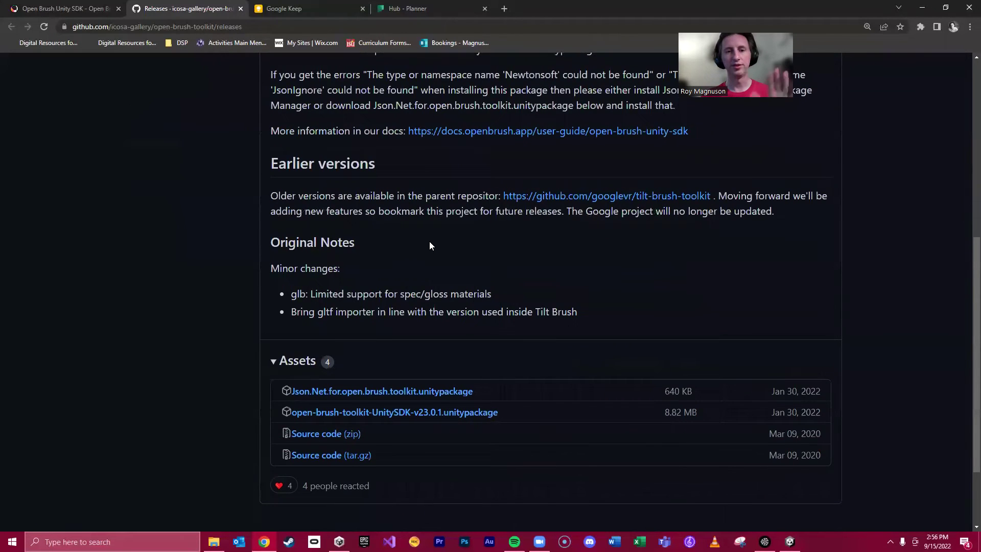
Read the release notes on installing the SDK package and handling Newtonsoft or JsonIgnore errors with the Json.Net package.
scroll(410, 221, up, 2)
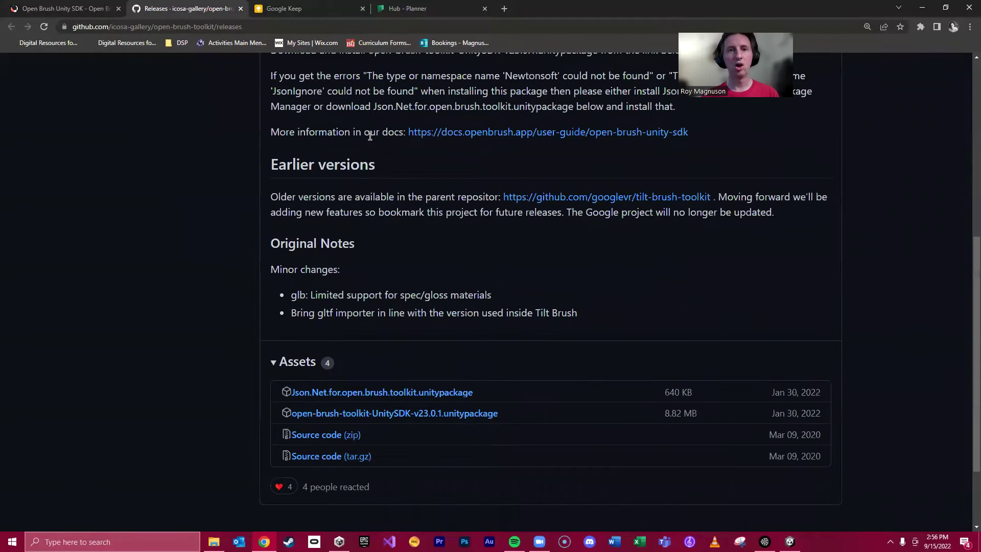
scroll(410, 214, up, 3)
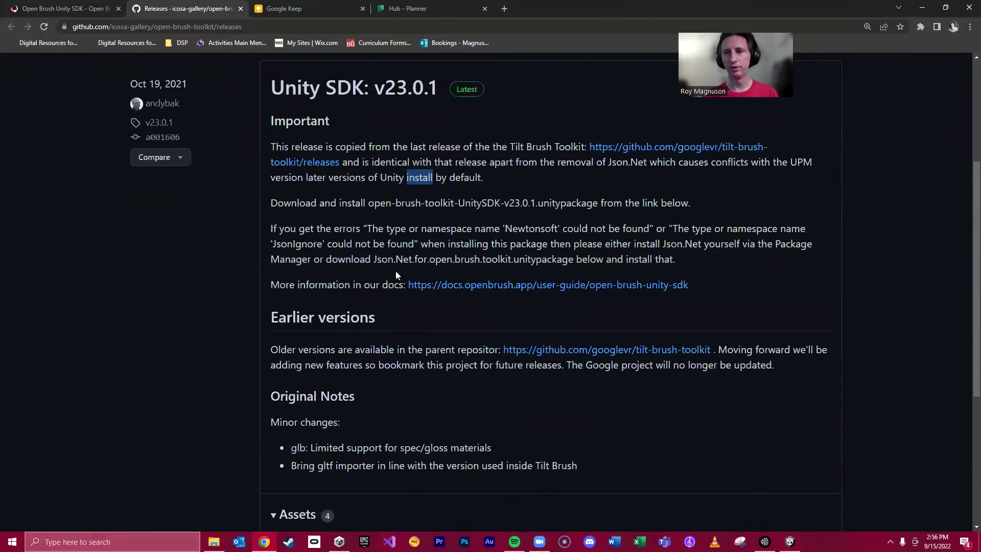
scroll(395, 271, down, 1)
scroll(379, 286, down, 2)
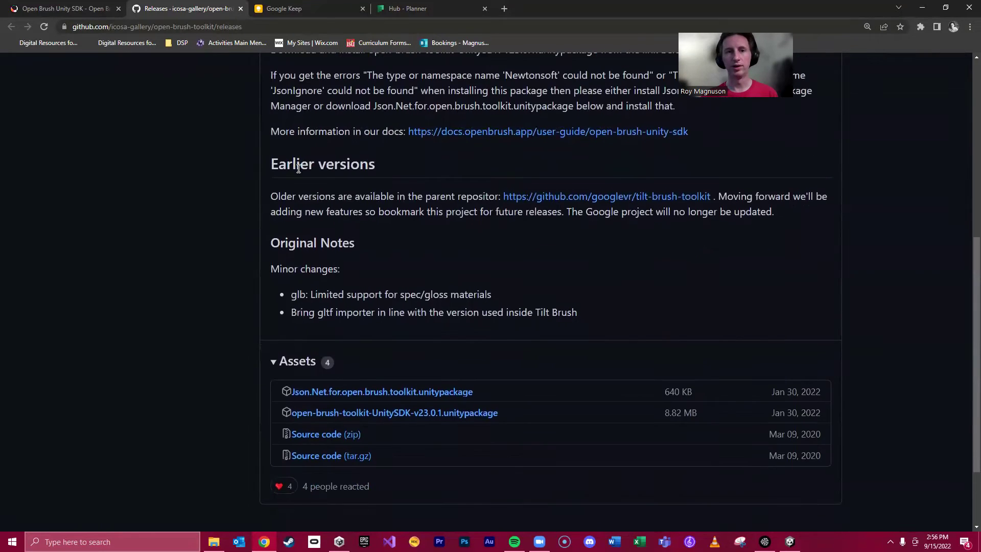
scroll(377, 276, down, 1)
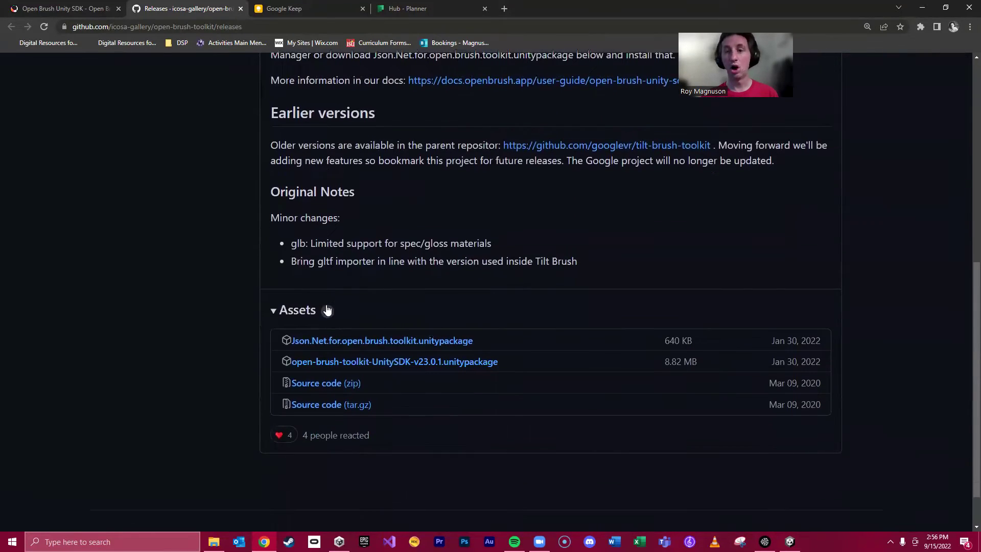
scroll(338, 297, up, 3)
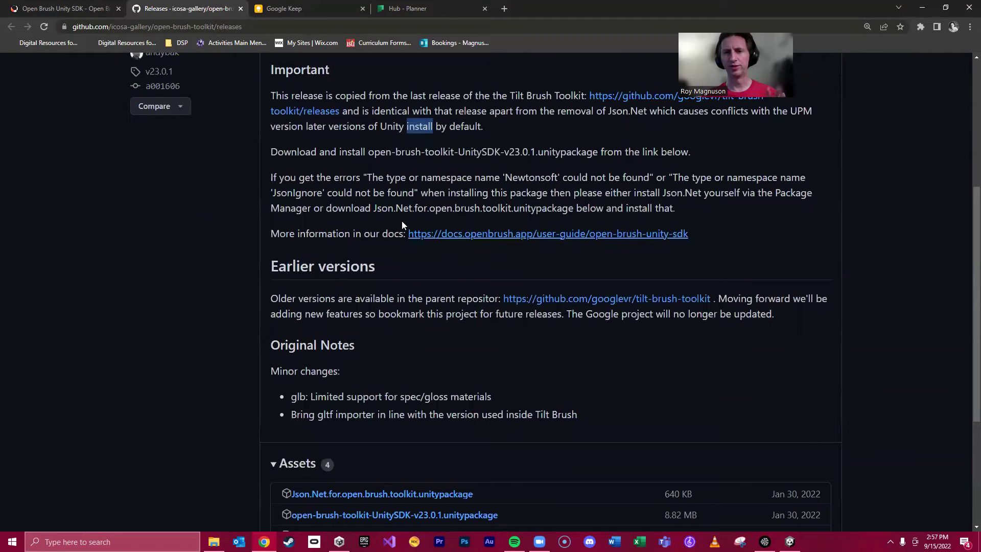
scroll(401, 202, down, 1)
scroll(401, 203, down, 1)
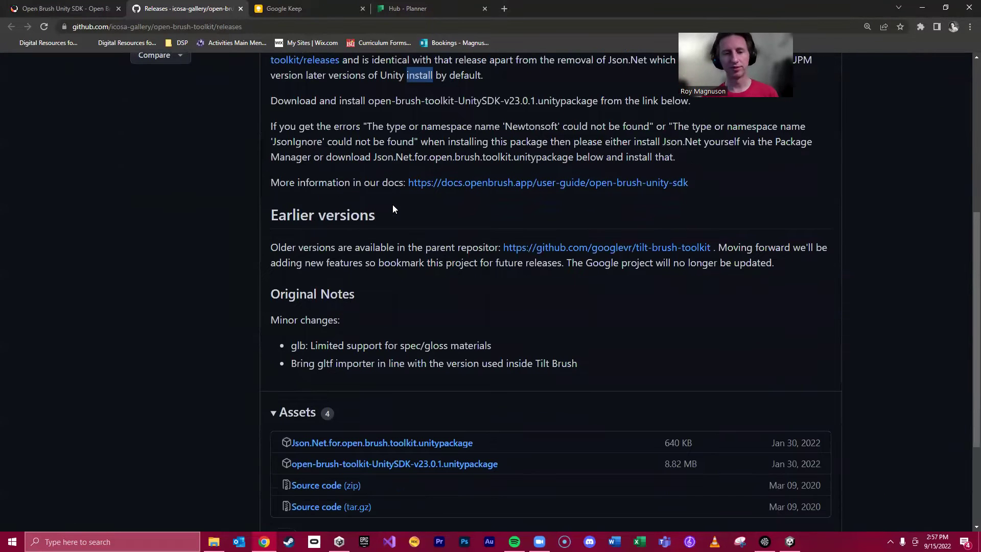
Download open-brush-toolkit-UnitySDK-v23.0.1.unitypackage from the release assets.
scroll(398, 234, down, 1)
scroll(407, 250, down, 1)
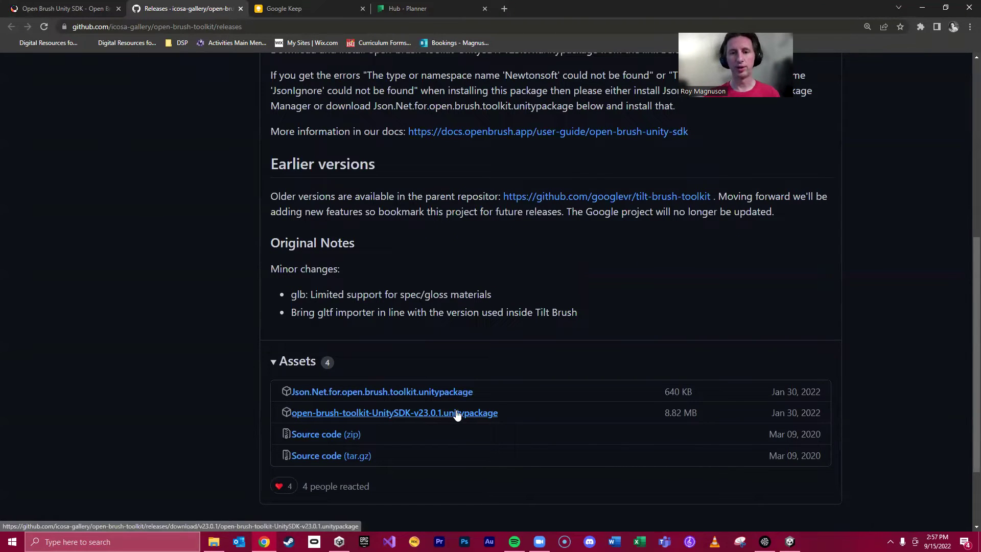
click(474, 413)
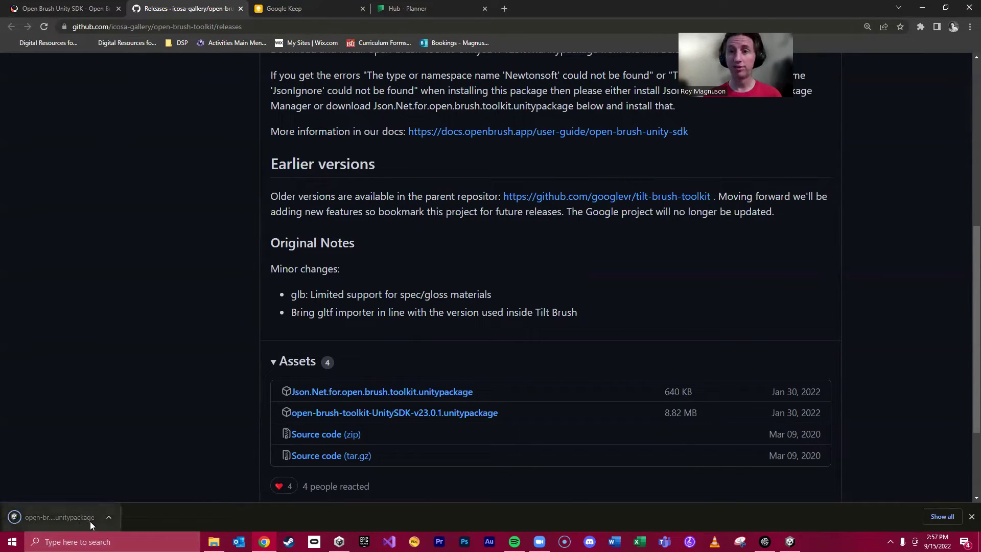
Switch to the CTK_460_Monday_Sandbox project in Unity and check This PC's Downloads folder for the SDK package.
mouse_move(765, 542)
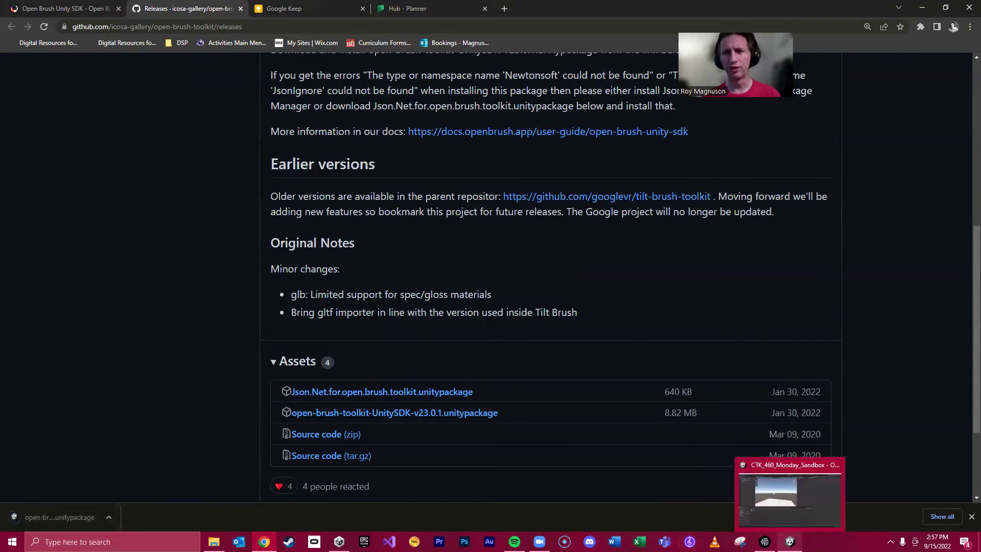
click(755, 497)
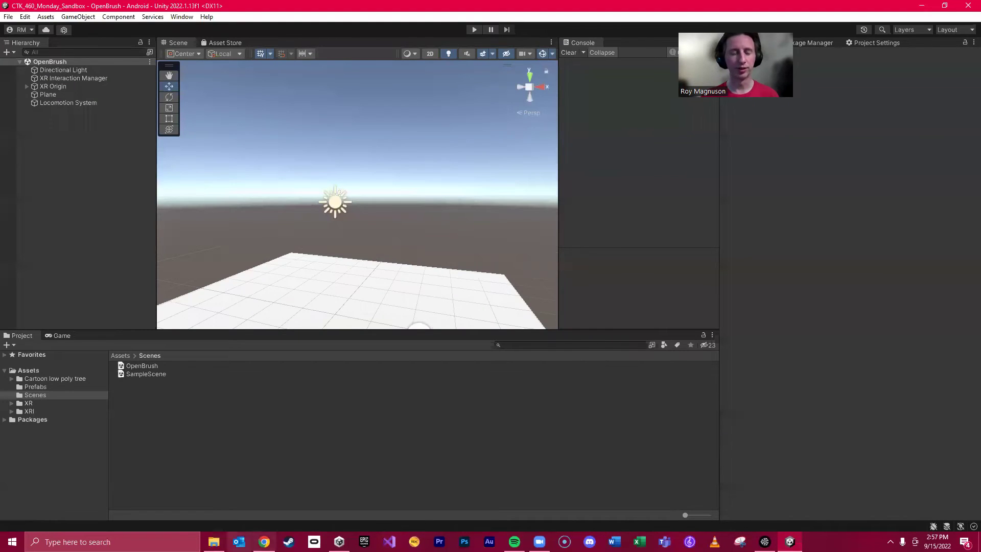
click(214, 542)
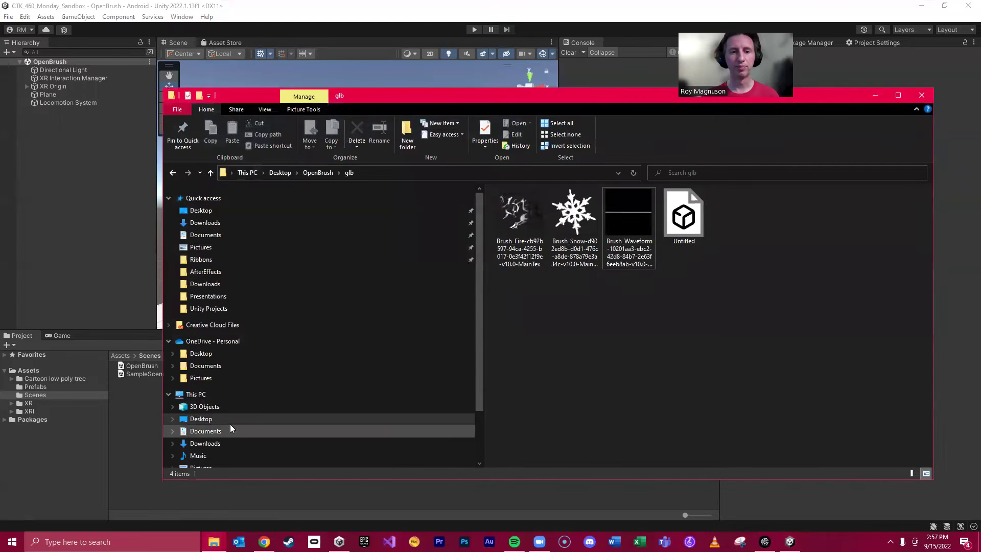
scroll(230, 428, down, 1)
click(249, 421)
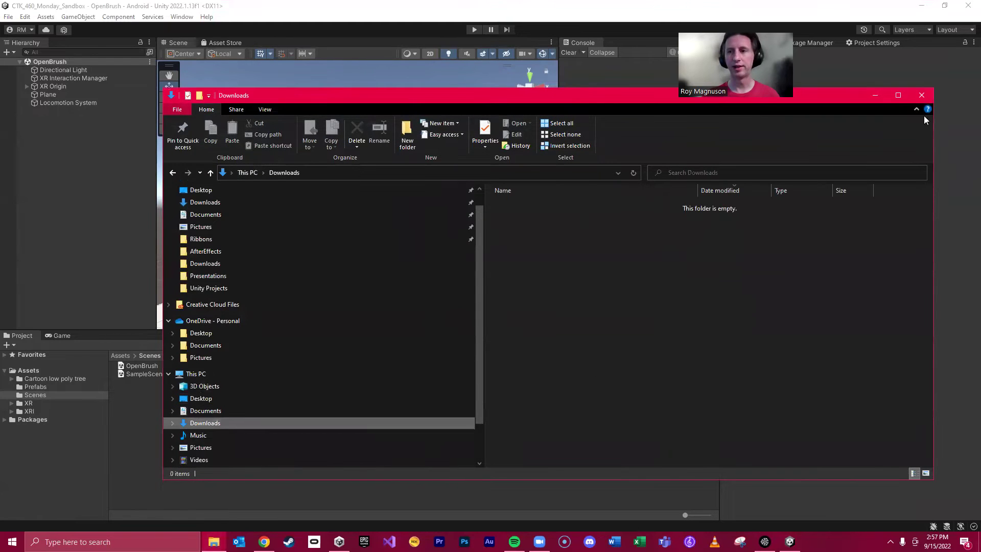
click(921, 96)
Return to Chrome and show the downloaded SDK package in its folder.
click(264, 542)
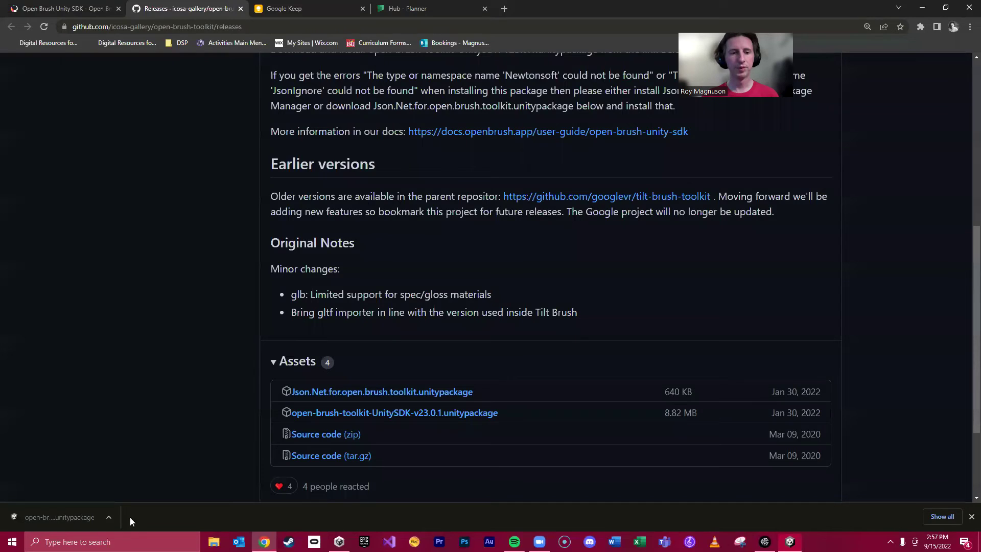
click(109, 517)
click(171, 476)
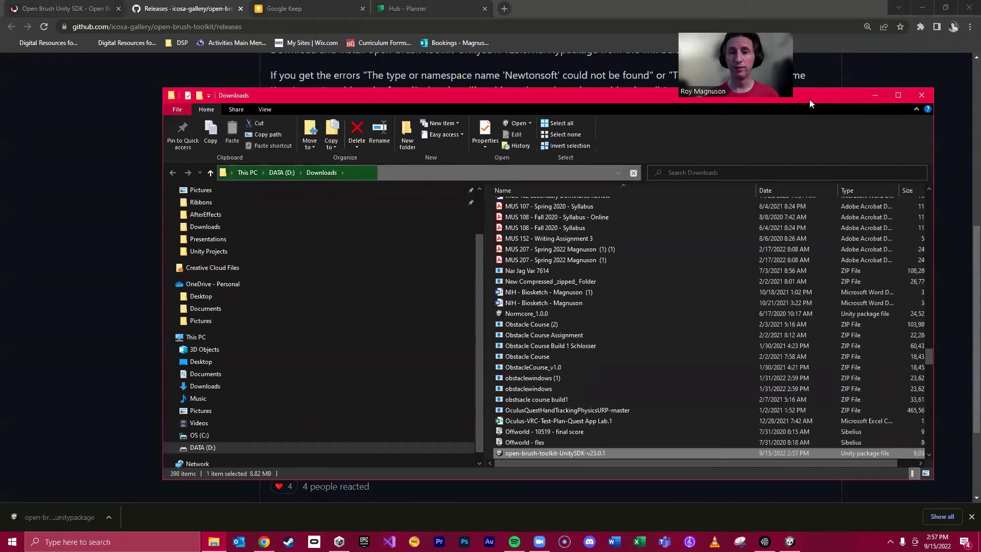
Open open-brush-toolkit-UnitySDK-v23.0.1 with Unity 2022.1.13f1, set as default for .unitypackage files, and minimize the browser and folder windows.
double_click(577, 453)
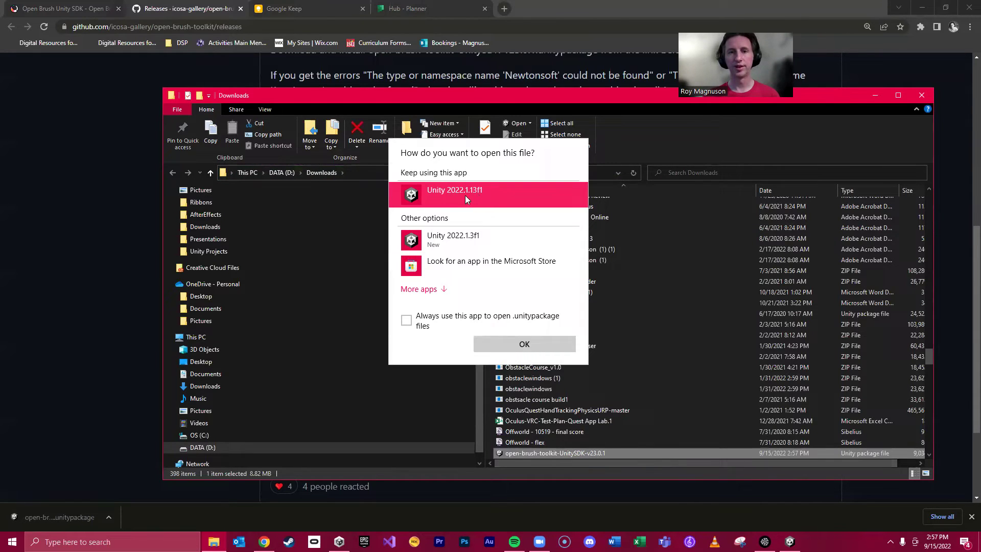
click(444, 327)
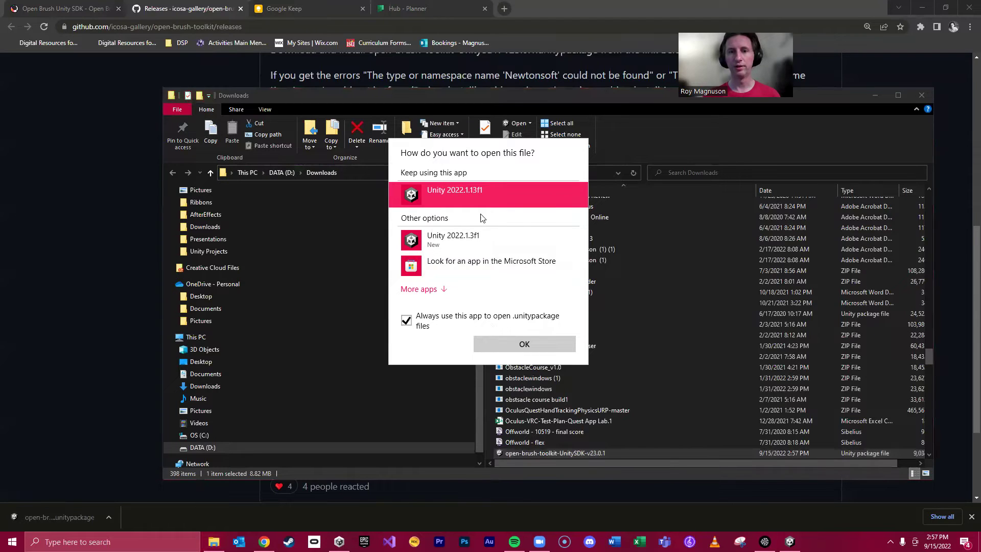
click(502, 345)
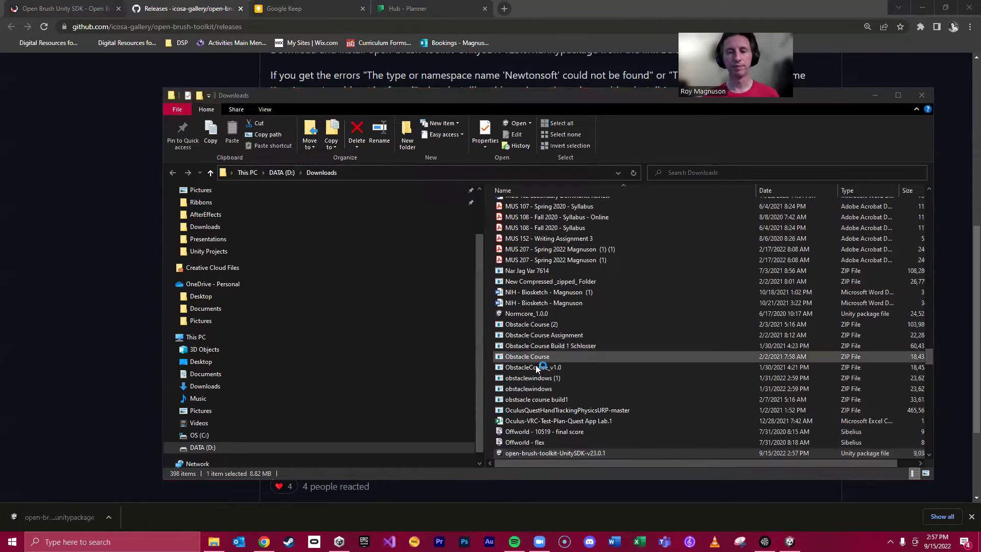
click(926, 9)
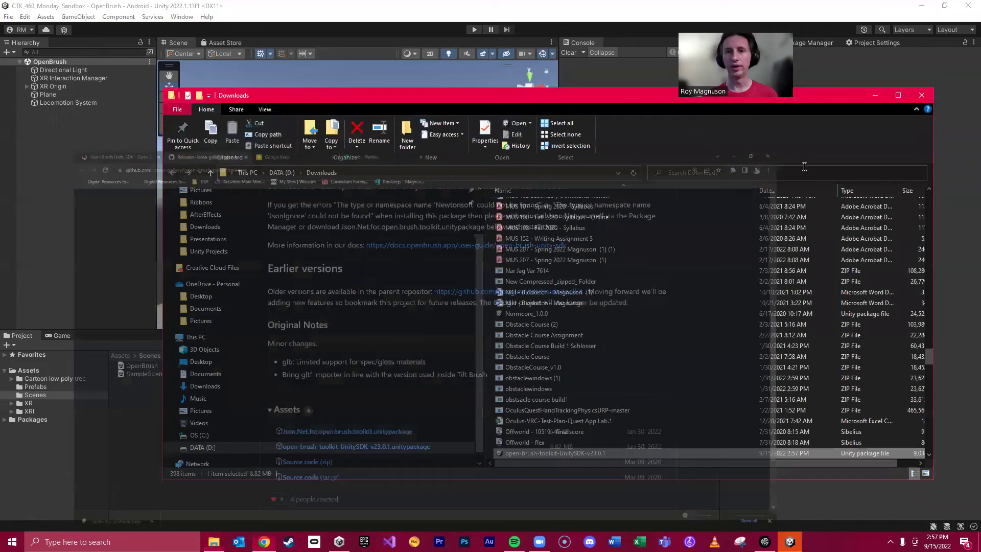
click(872, 93)
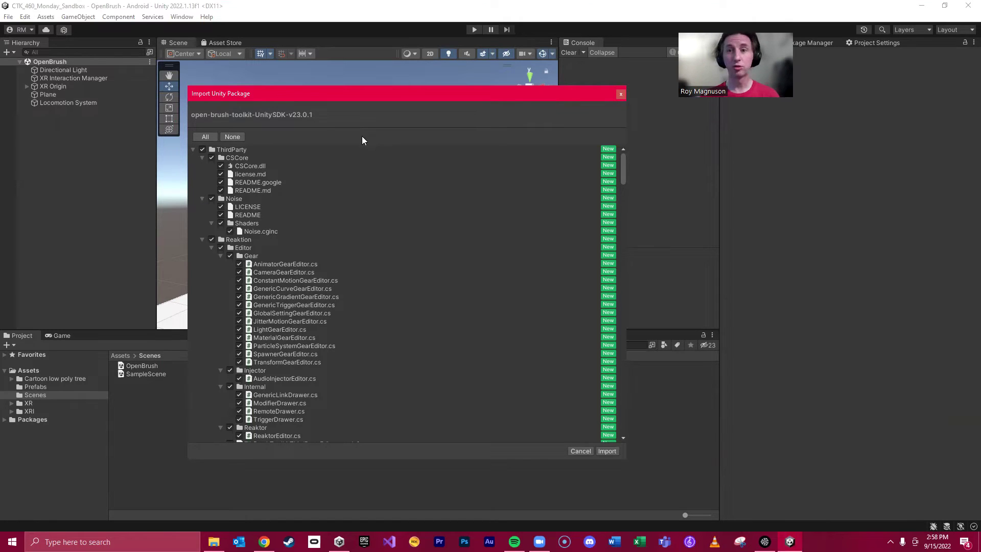
Review the package contents offered for import, including the CSCore and Reaktion folders under ThirdParty.
scroll(265, 180, down, 3)
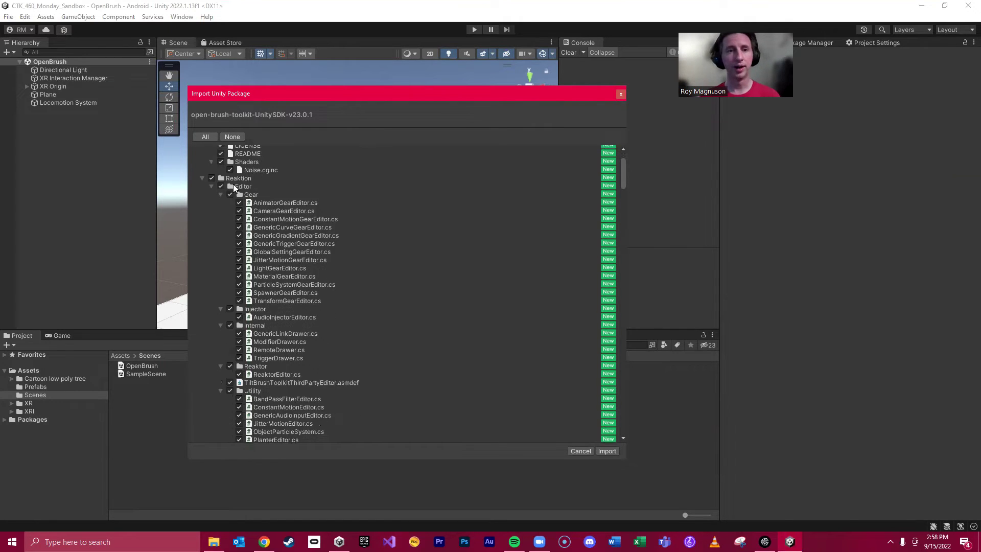
scroll(250, 203, up, 3)
click(247, 158)
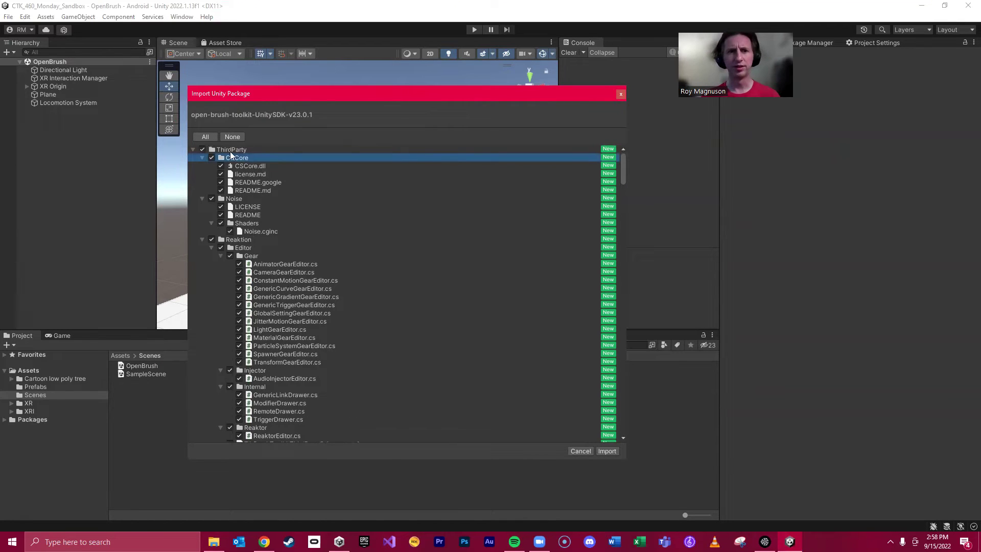
click(253, 241)
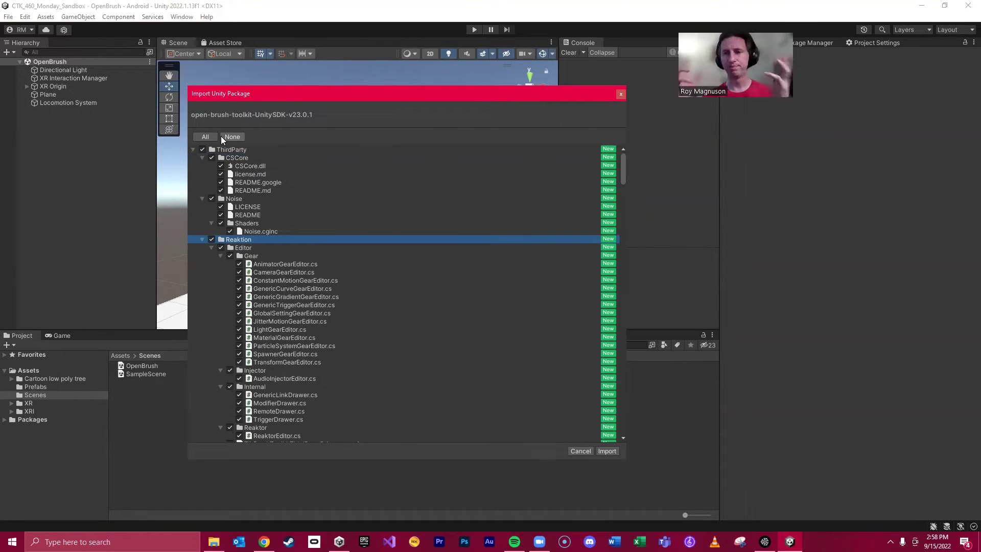
click(268, 159)
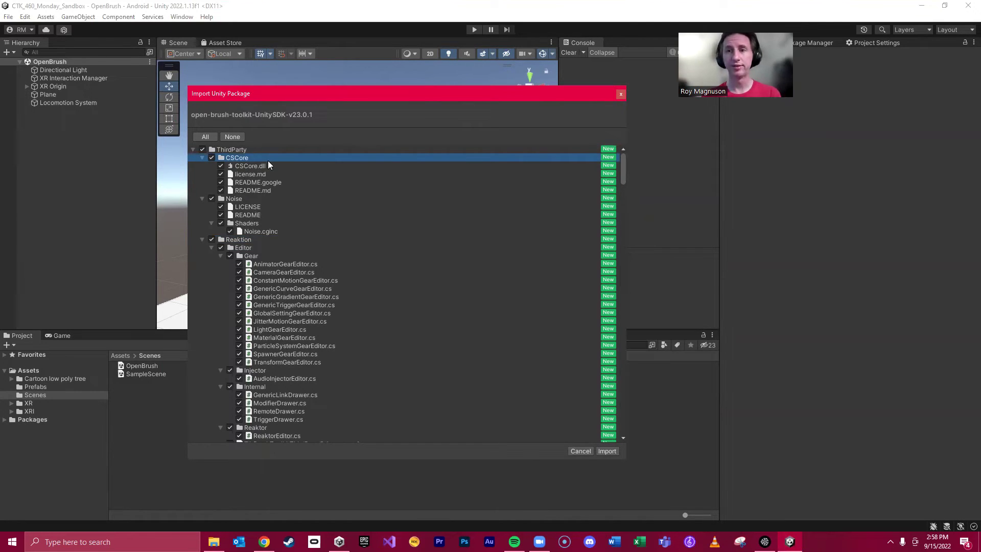
Examine the ThirdParty folder's CSCore and Noise entries in the package import list.
click(245, 198)
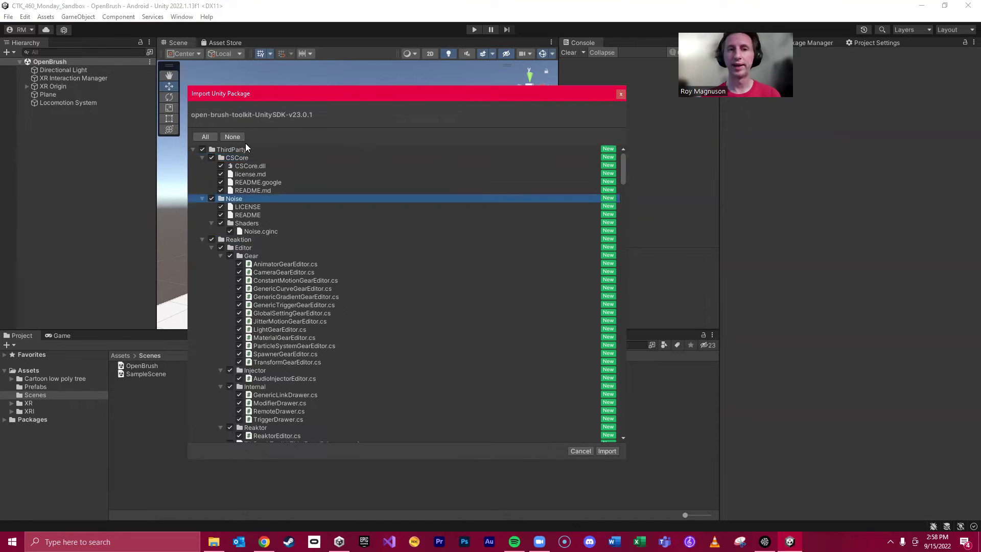
click(245, 167)
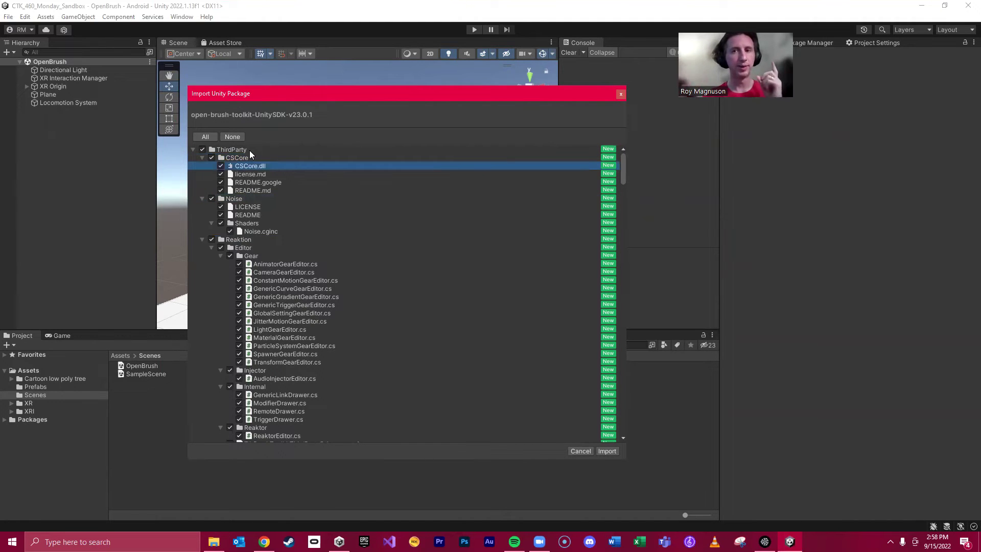
click(256, 151)
click(253, 160)
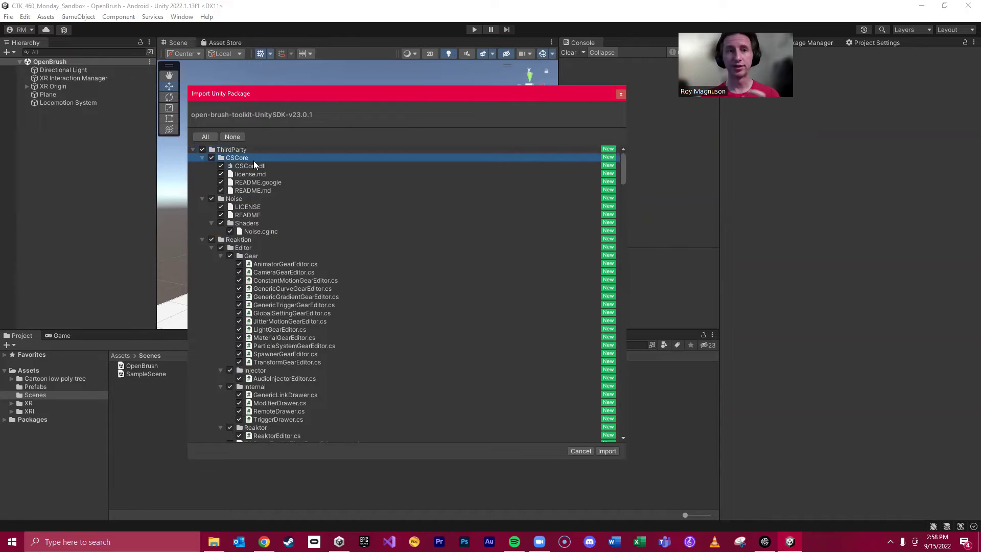
click(255, 150)
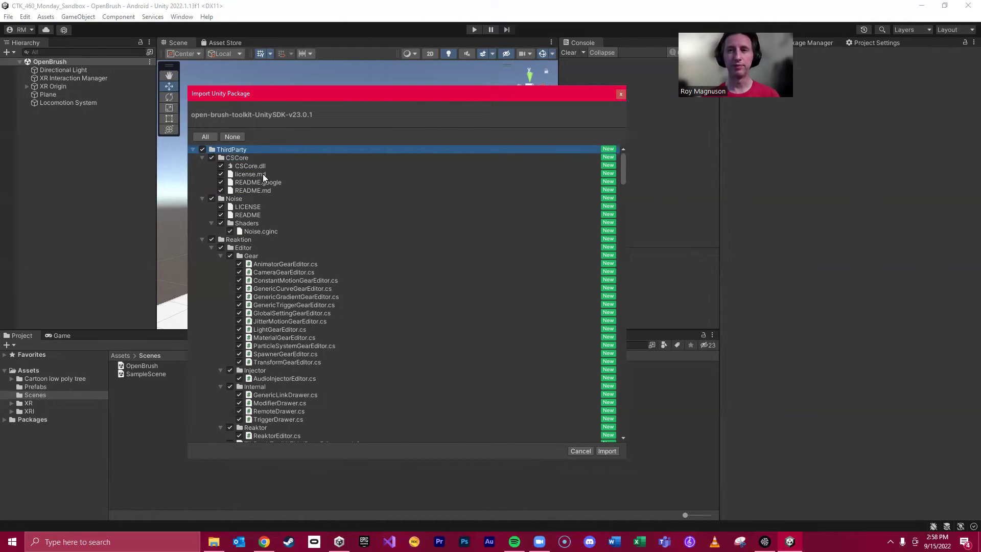
click(230, 158)
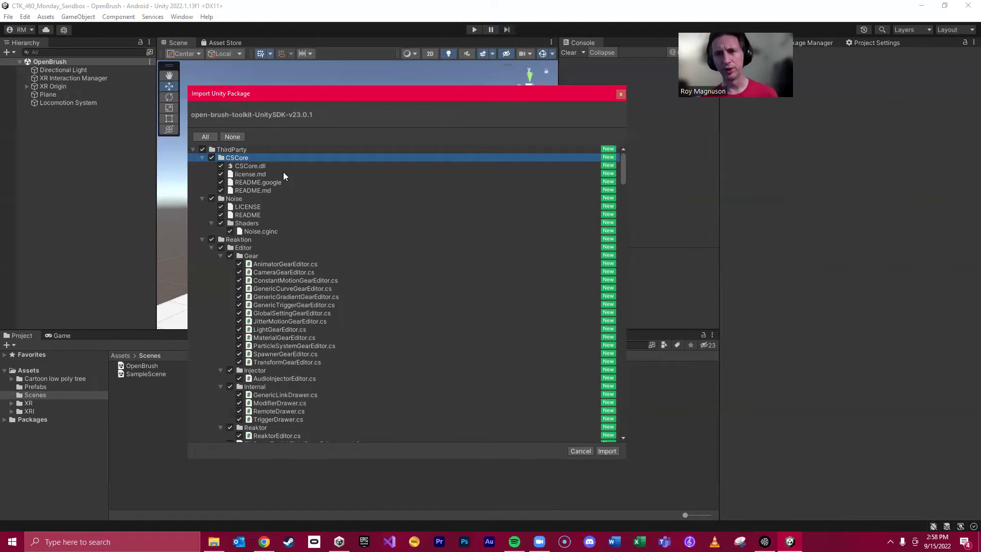
click(289, 149)
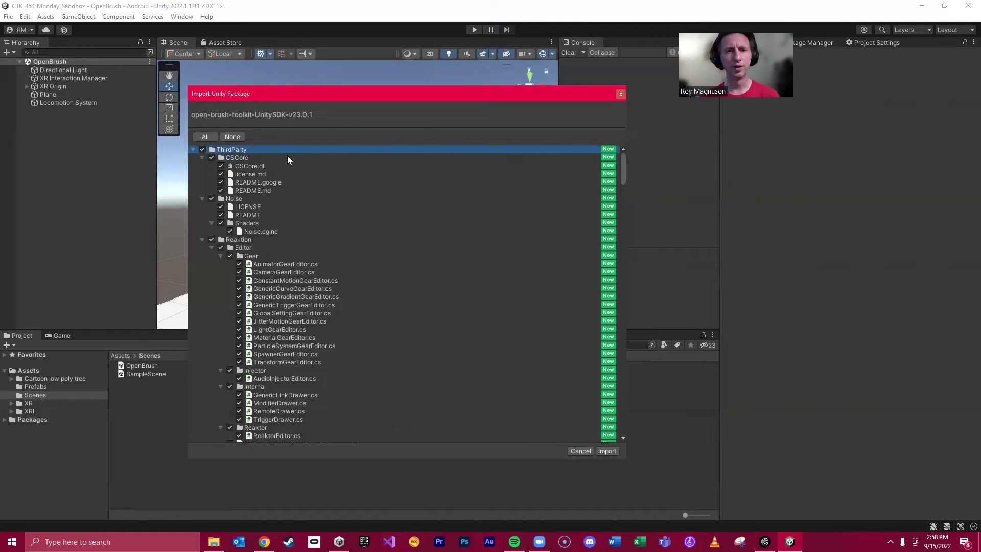
click(287, 157)
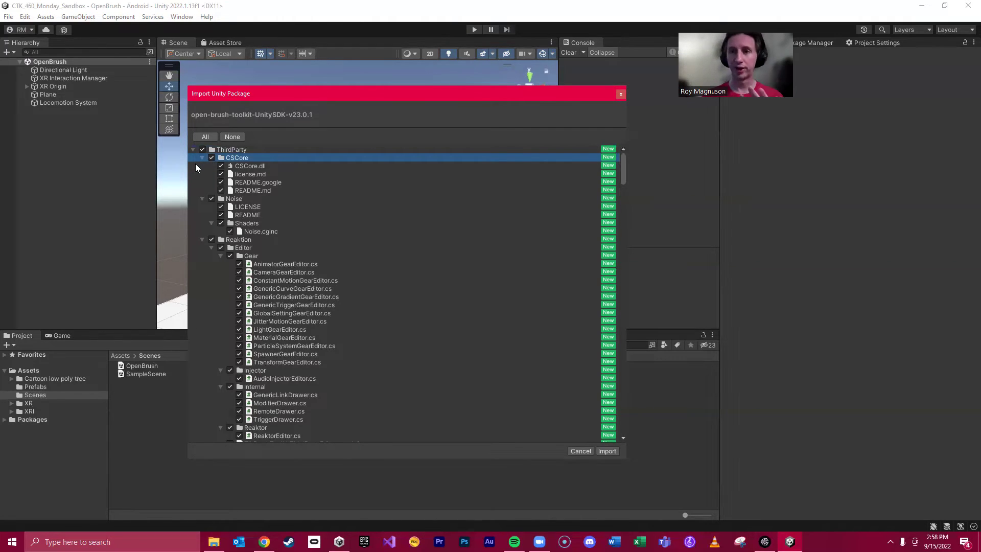
Review the remaining scripts and TiltBrush brush assets in the package, and import everything with all items ticked.
scroll(327, 203, down, 6)
scroll(313, 199, down, 15)
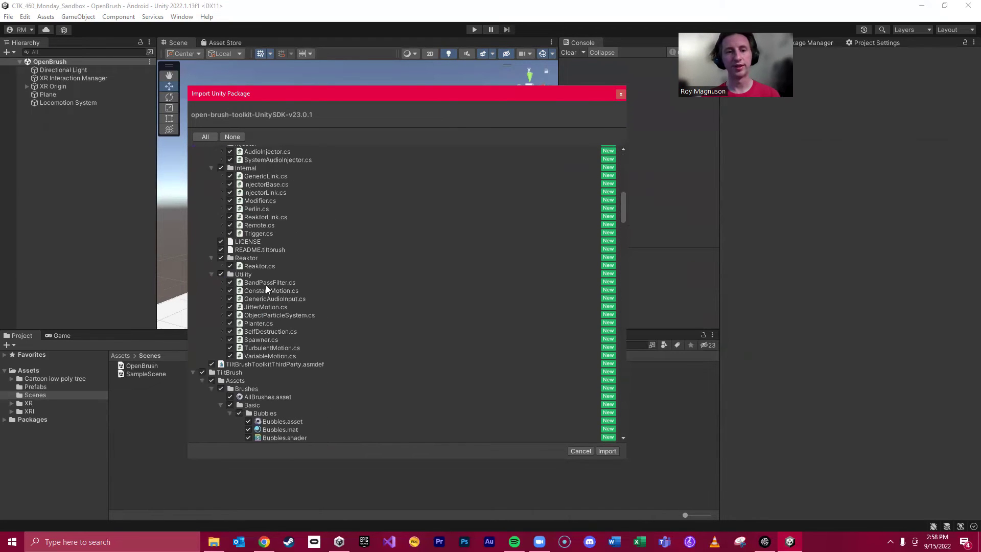
scroll(323, 366, down, 3)
scroll(383, 367, down, 20)
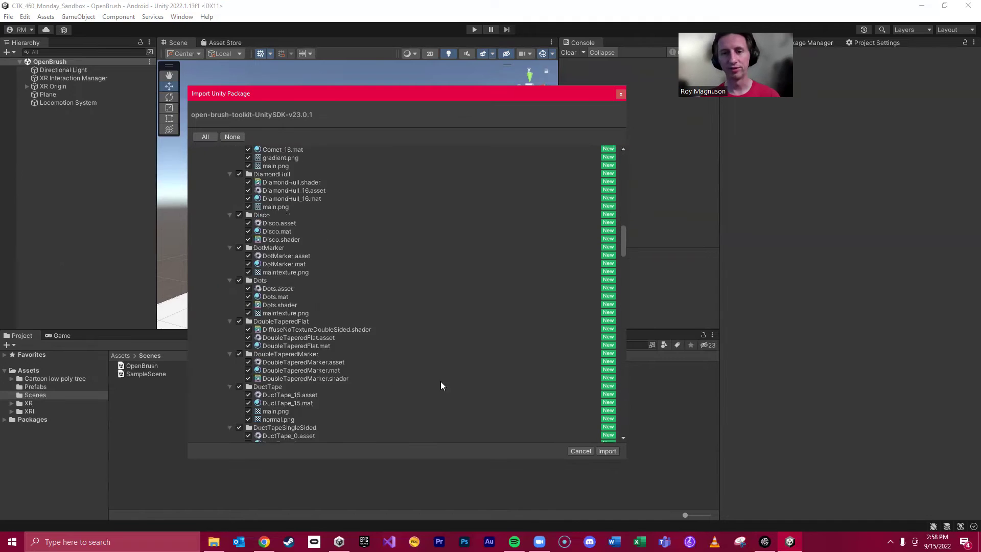
scroll(313, 256, down, 20)
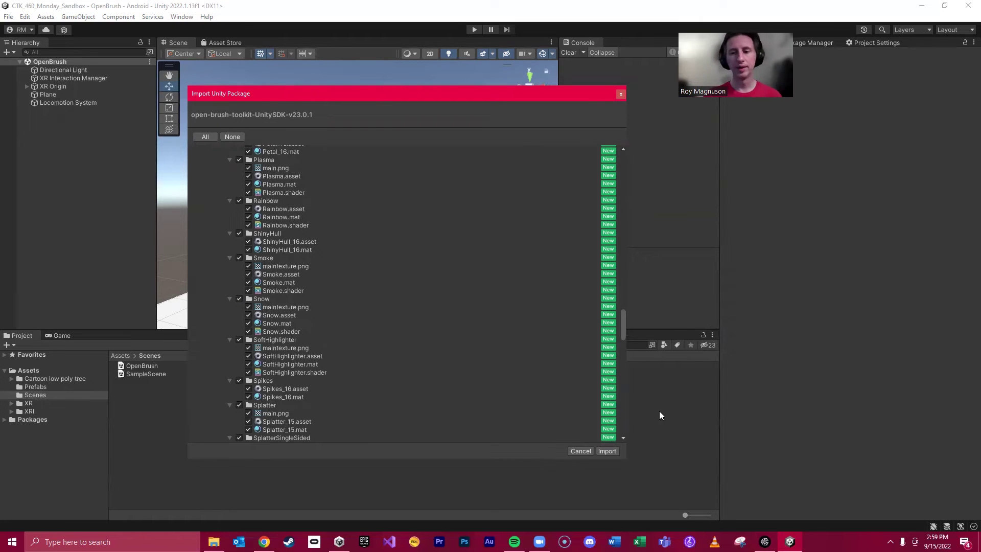
click(608, 452)
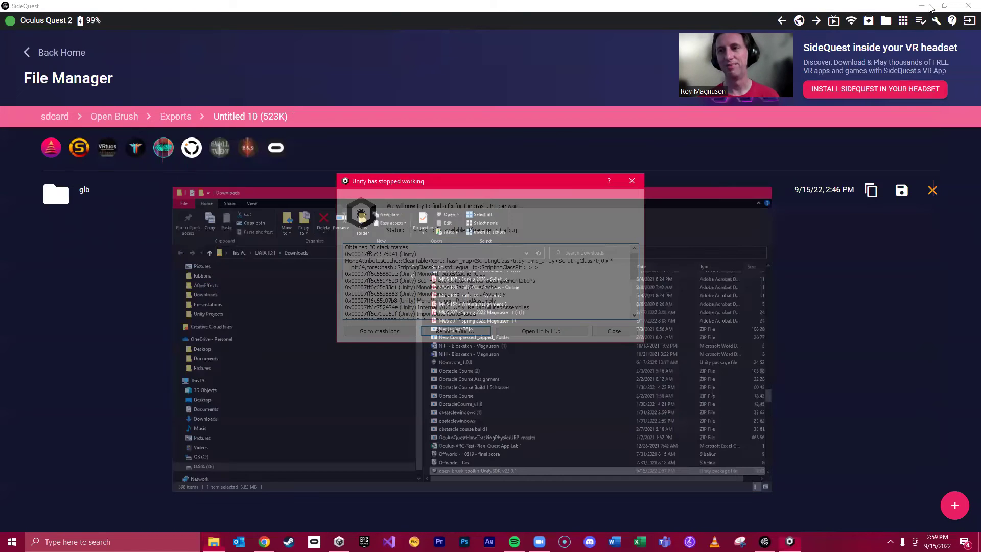
Close the Unity crash report and switch to Unity Hub to reopen the CTK_460_Monday_Sandbox project.
click(875, 95)
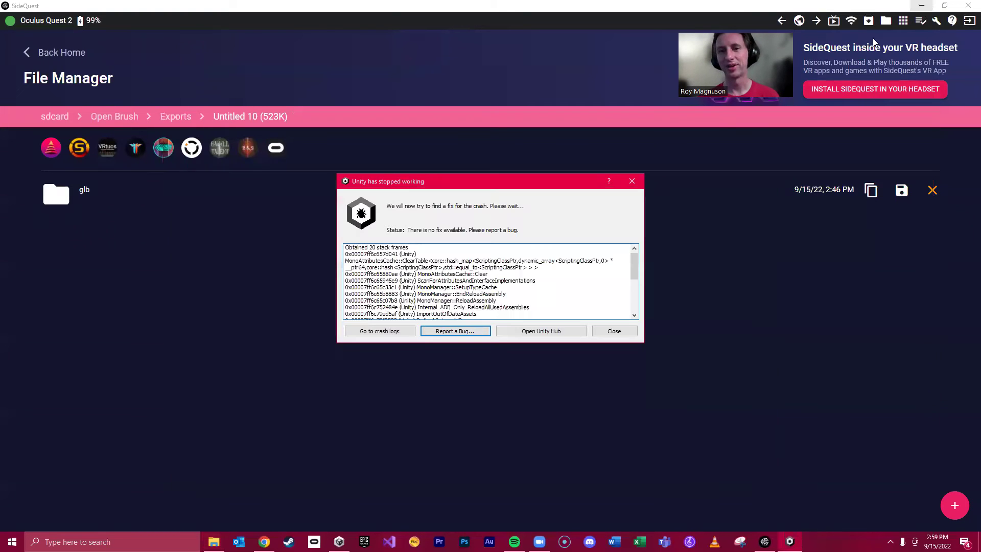
click(613, 332)
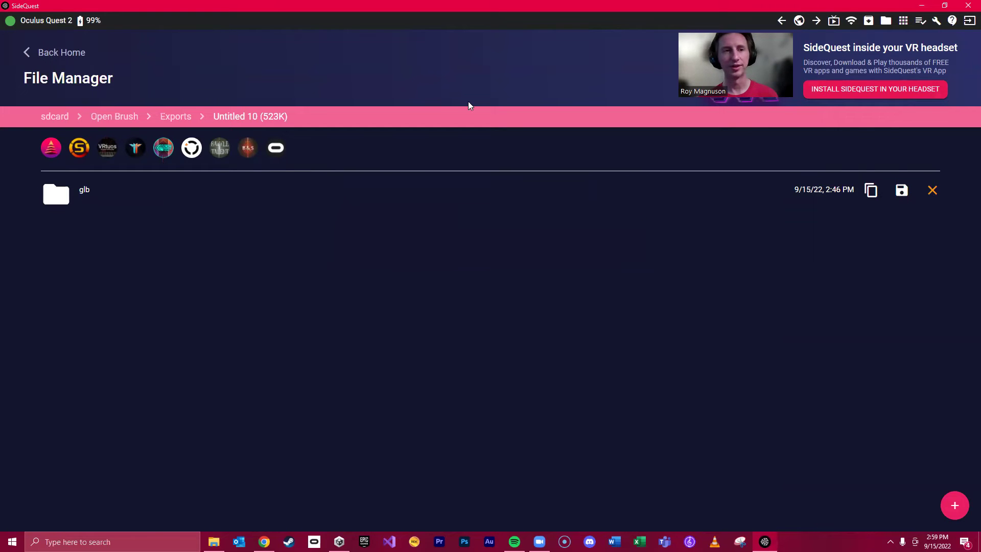
click(339, 542)
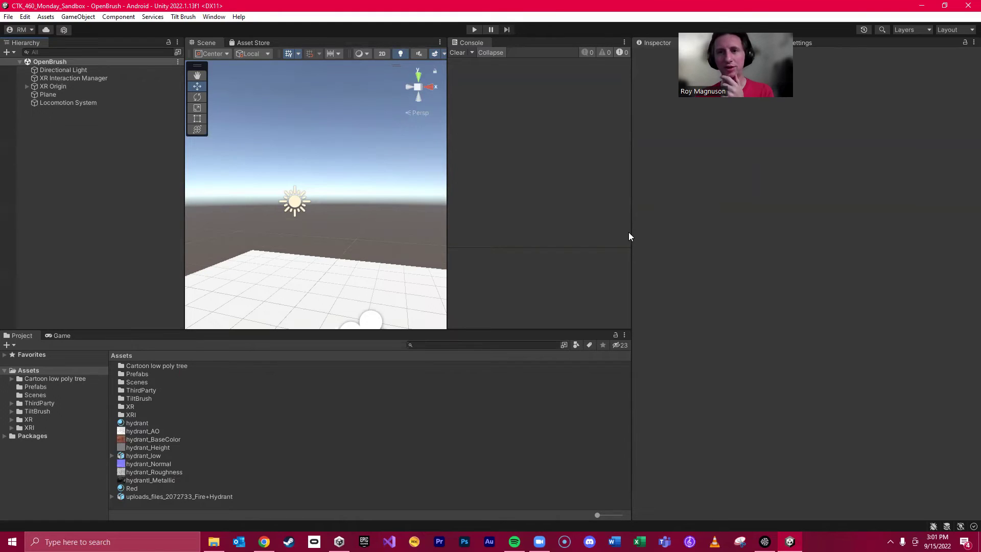
Check the project's assets for the imported ThirdParty and TiltBrush folders and view the TiltBrush folder's contents.
click(162, 390)
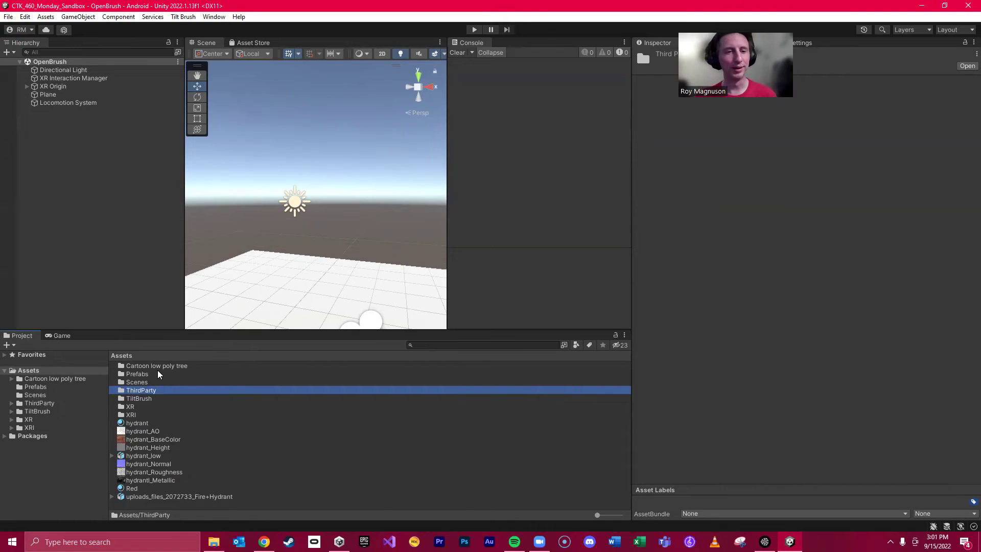
click(171, 367)
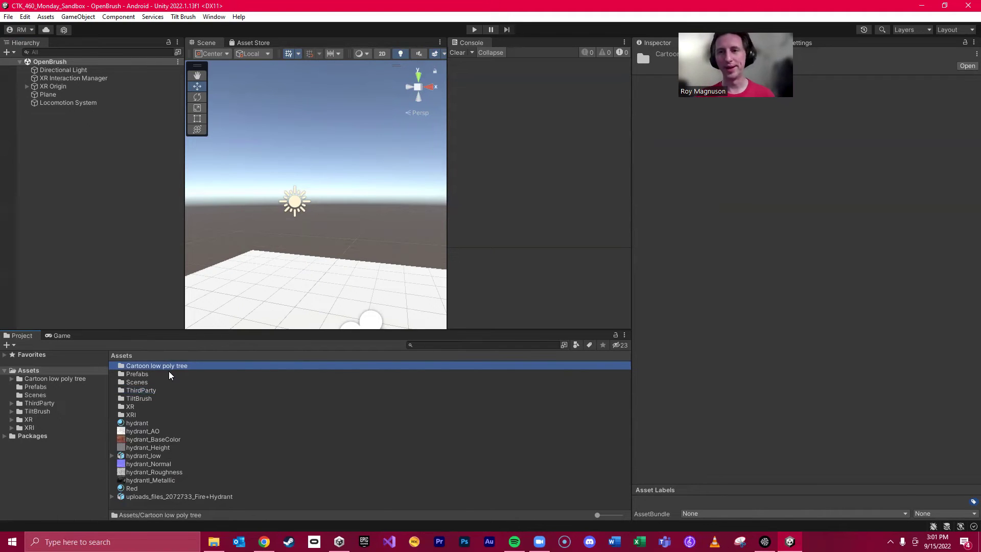
click(156, 391)
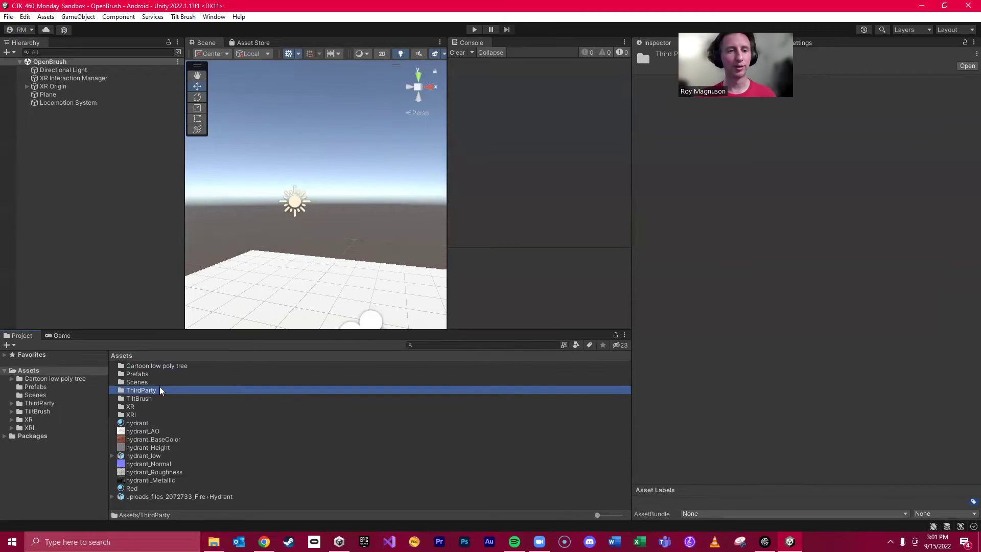
click(30, 404)
click(32, 411)
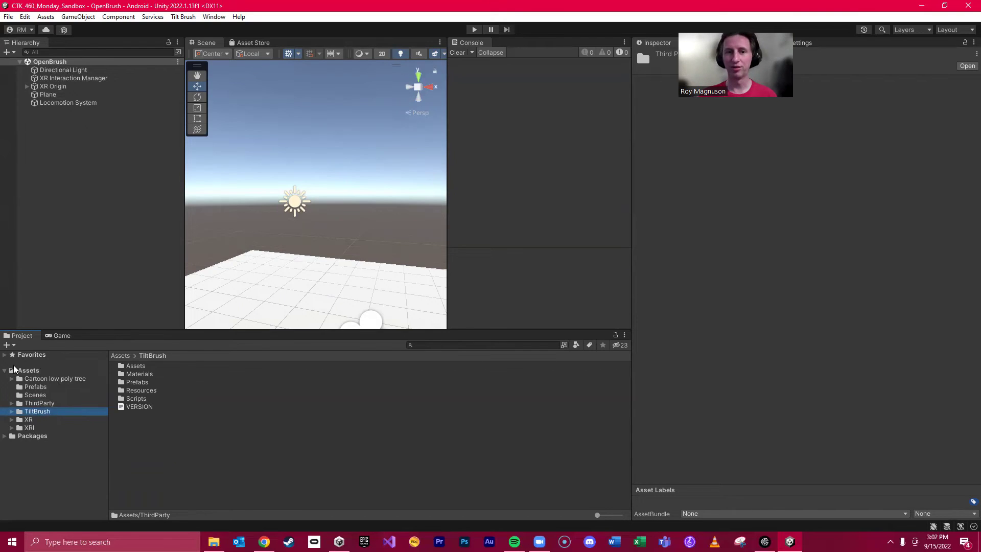
key(Up)
click(54, 413)
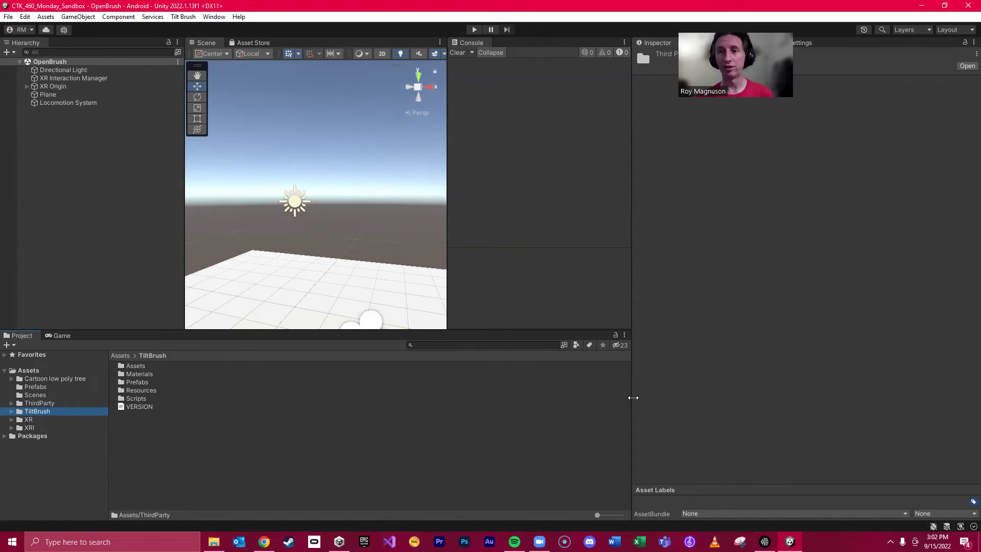
click(215, 448)
Create a folder named Open Brush Models directly under Assets.
click(37, 371)
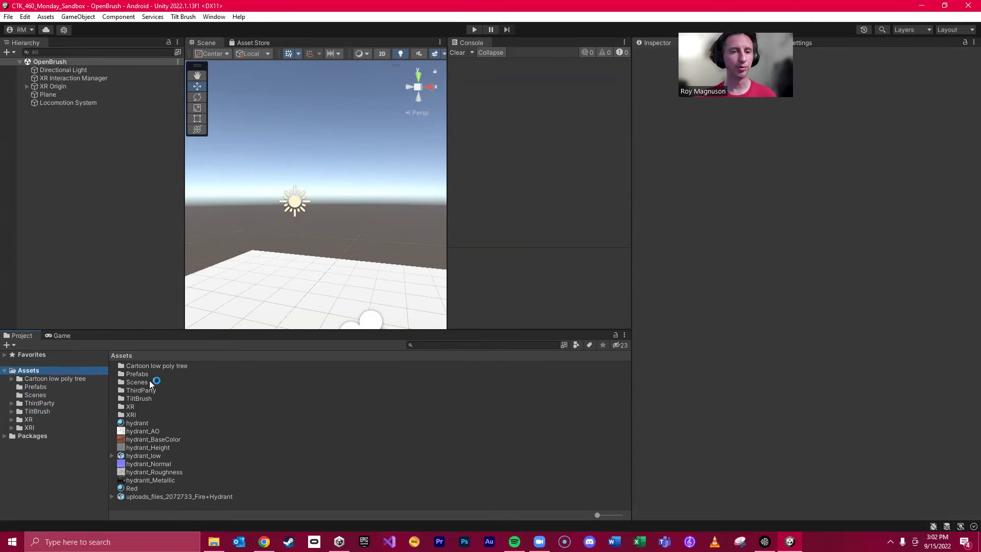
right_click(47, 370)
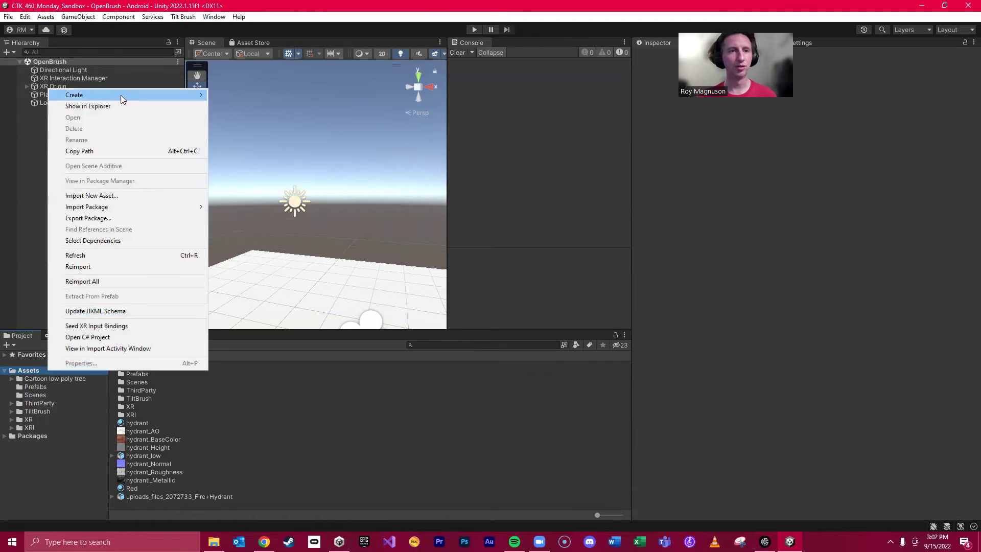
mouse_move(123, 95)
click(291, 51)
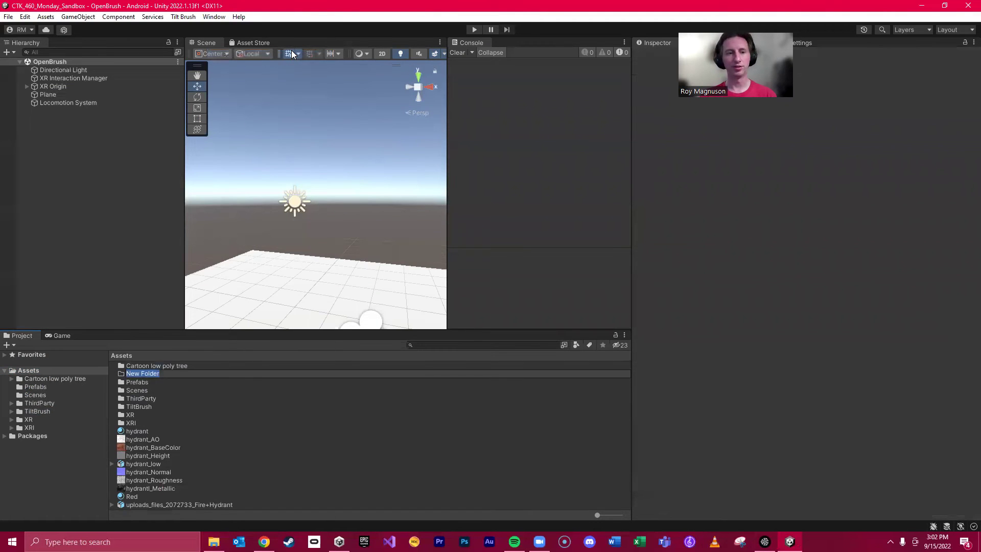
text(Ope)
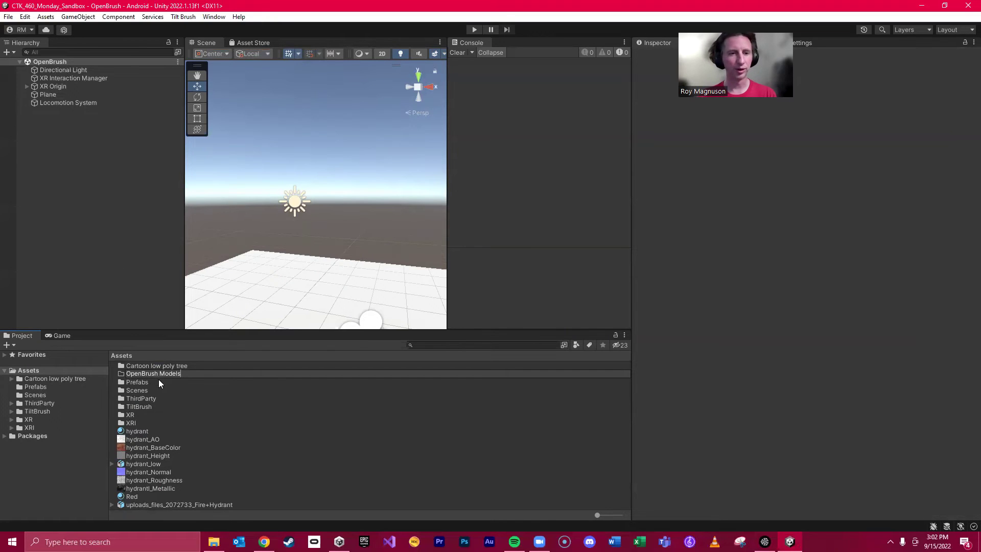
text(n Brush Models)
click(141, 374)
key(Return)
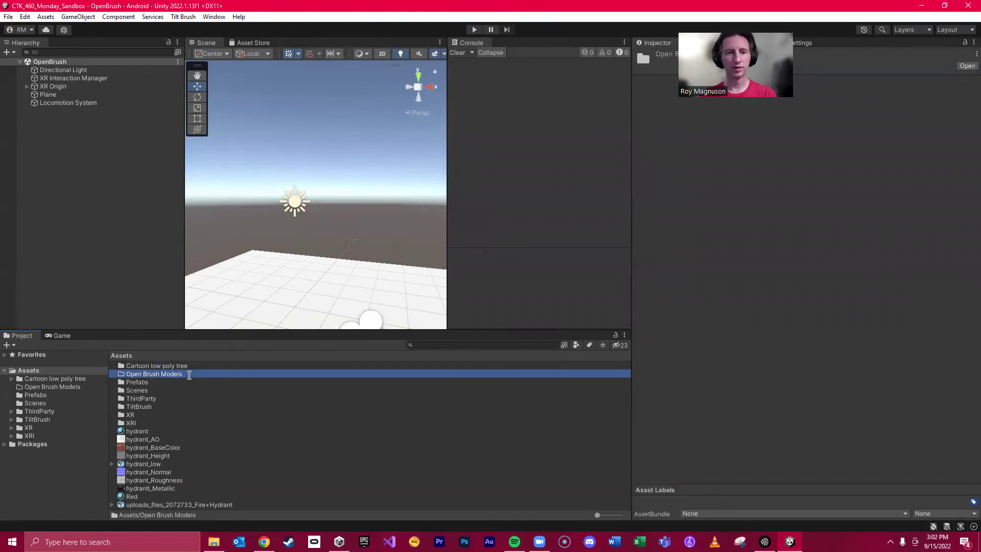
Import the glb folder from the Desktop's OpenBrush folder into the project's Open Brush Models folder.
double_click(193, 377)
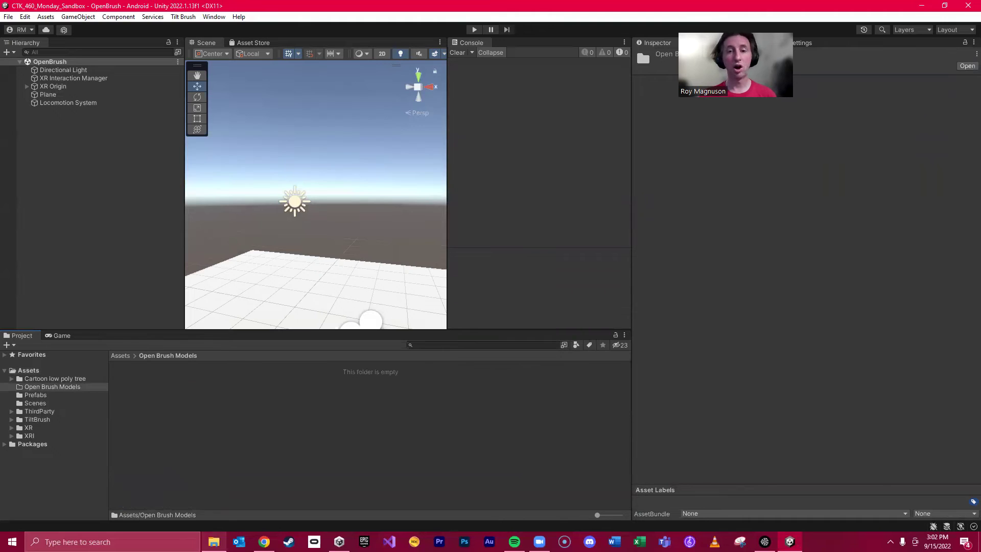
mouse_move(214, 542)
click(213, 498)
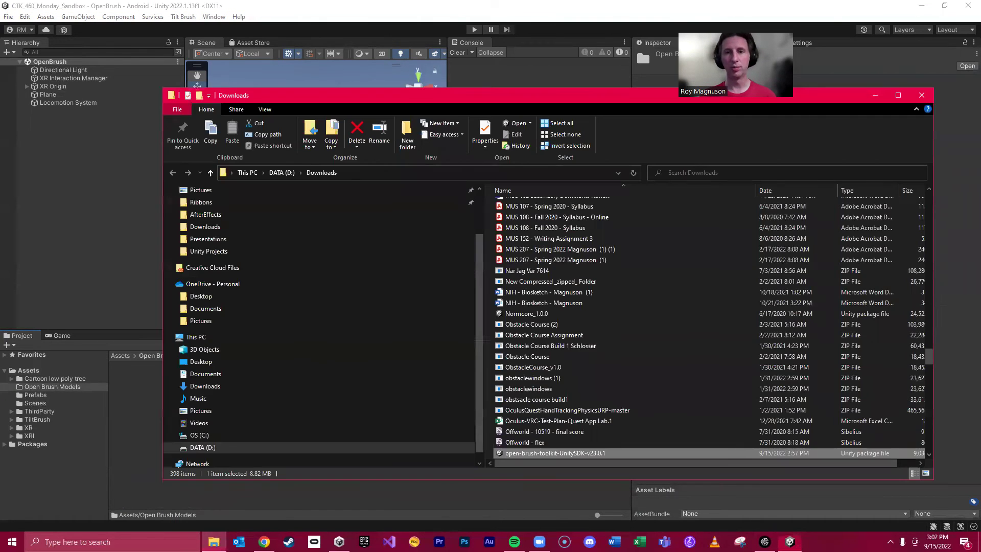
scroll(537, 353, down, 2)
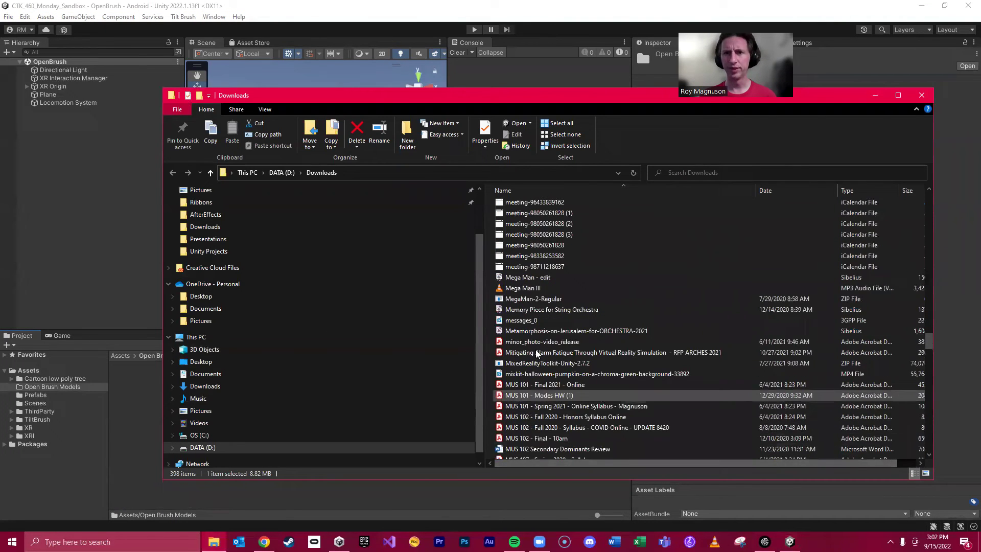
click(252, 362)
double_click(517, 249)
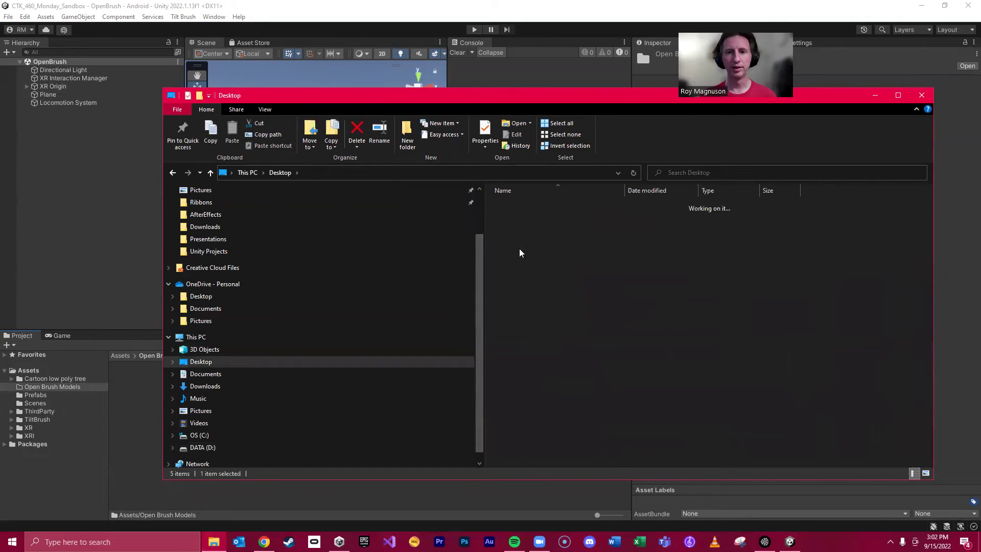
click(510, 206)
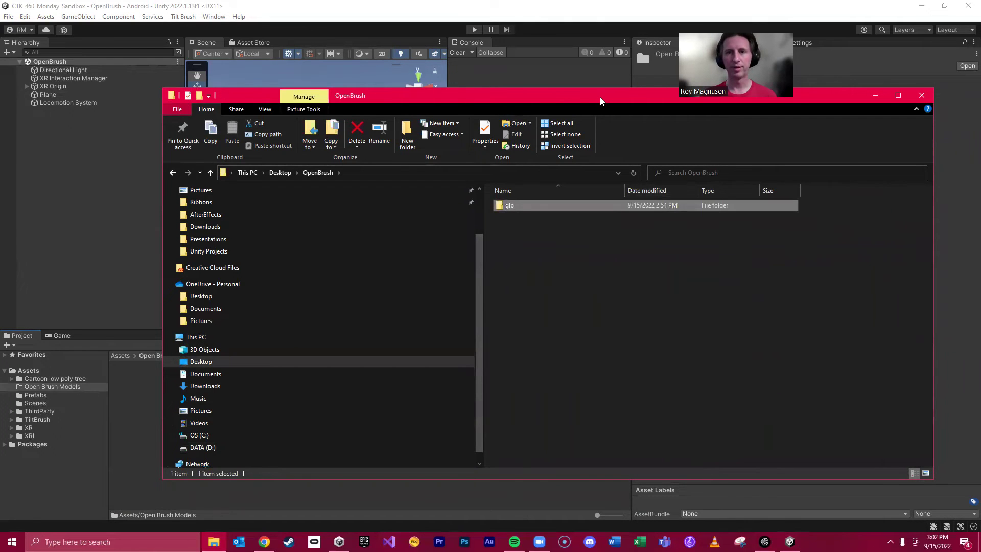
drag(601, 101, 936, 111)
drag(303, 381, 251, 407)
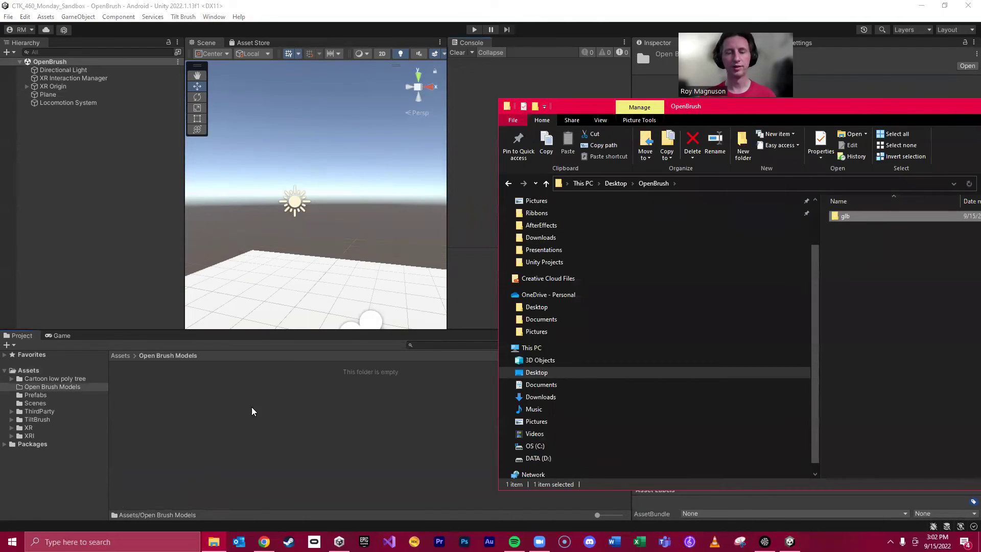
click(263, 415)
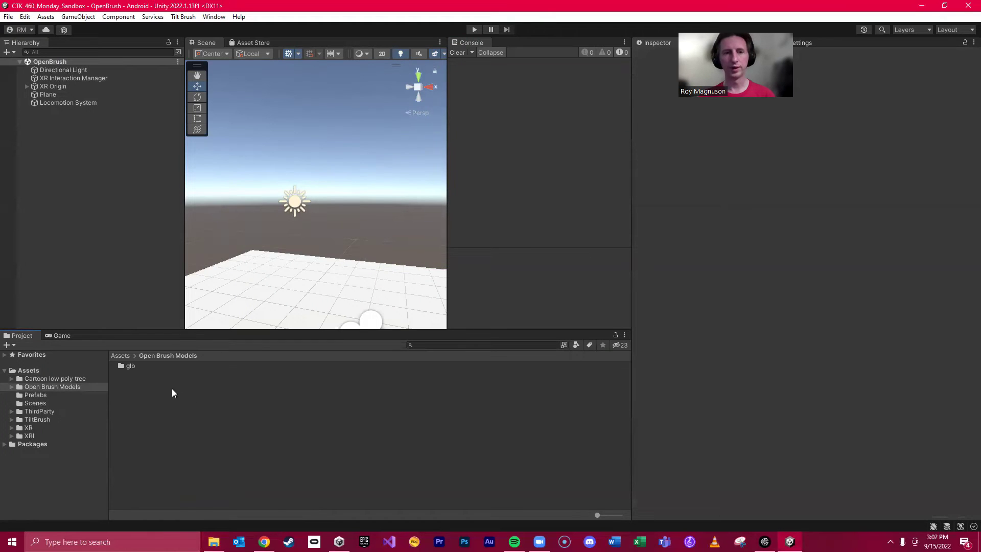
Open the imported glb folder and inspect its Fire, Snow and Waveform brush textures beside the Untitled model.
double_click(125, 365)
click(138, 391)
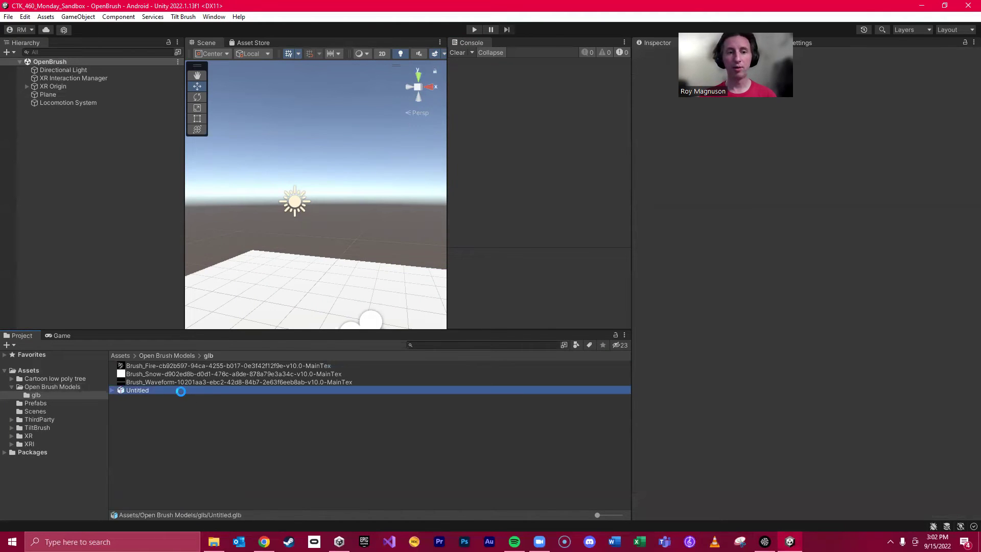
click(184, 365)
click(182, 374)
click(183, 382)
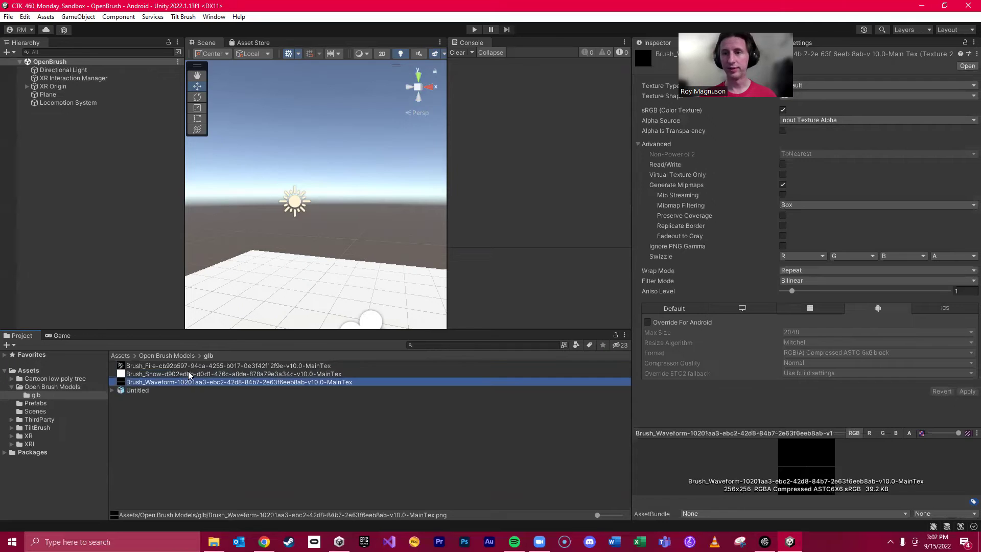
click(187, 366)
Rename the Untitled model in the glb folder as Open Brush Model 1.
click(130, 390)
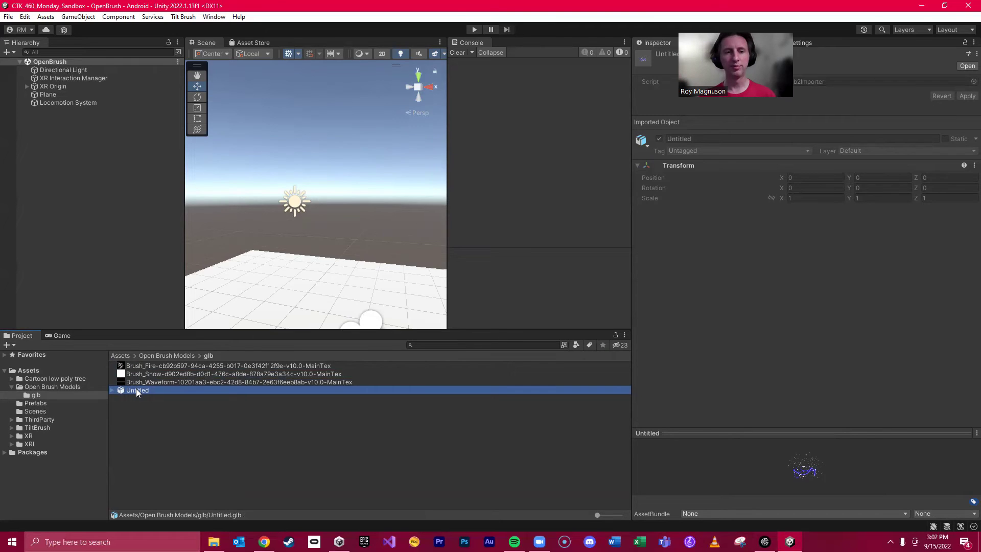
click(137, 391)
text(Open)
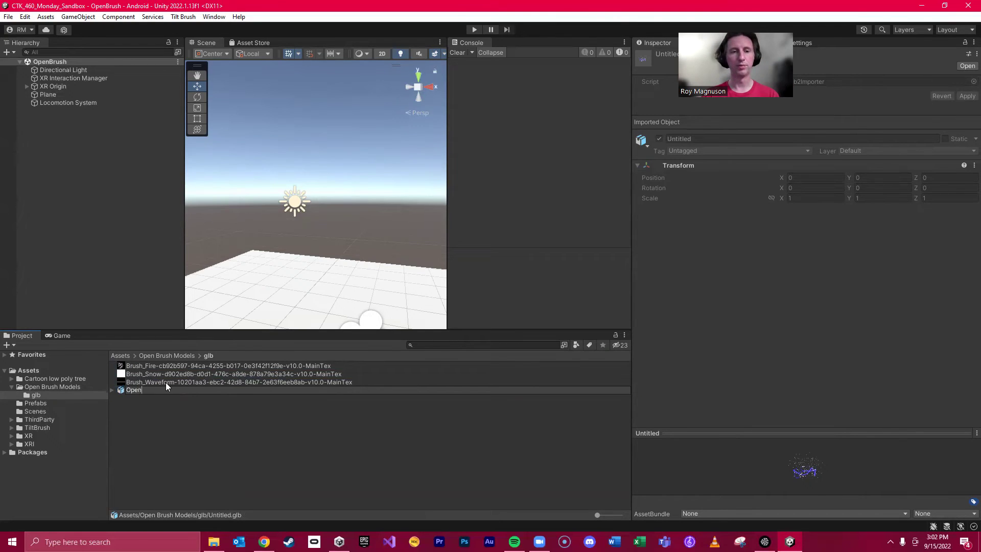
text( Brush Model )
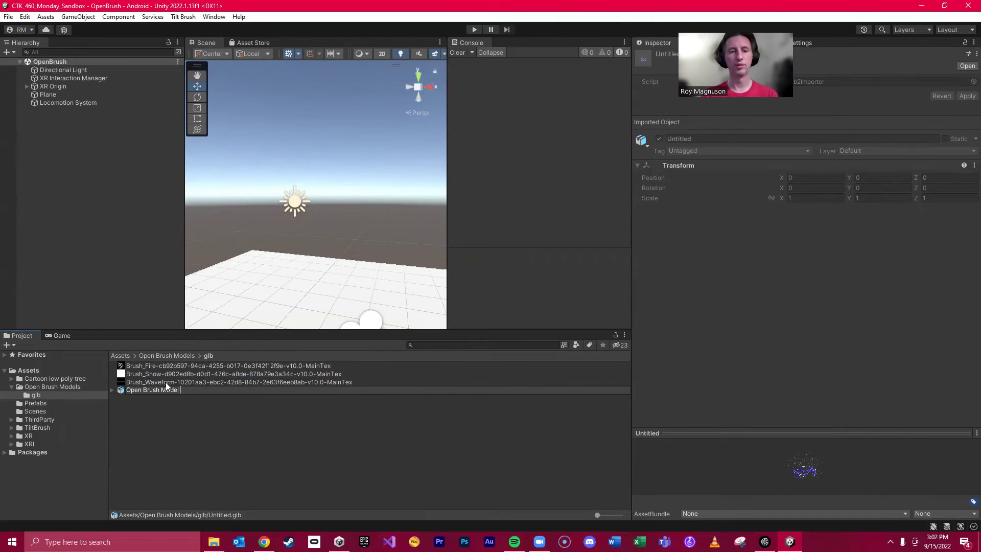
text(1)
key(Return)
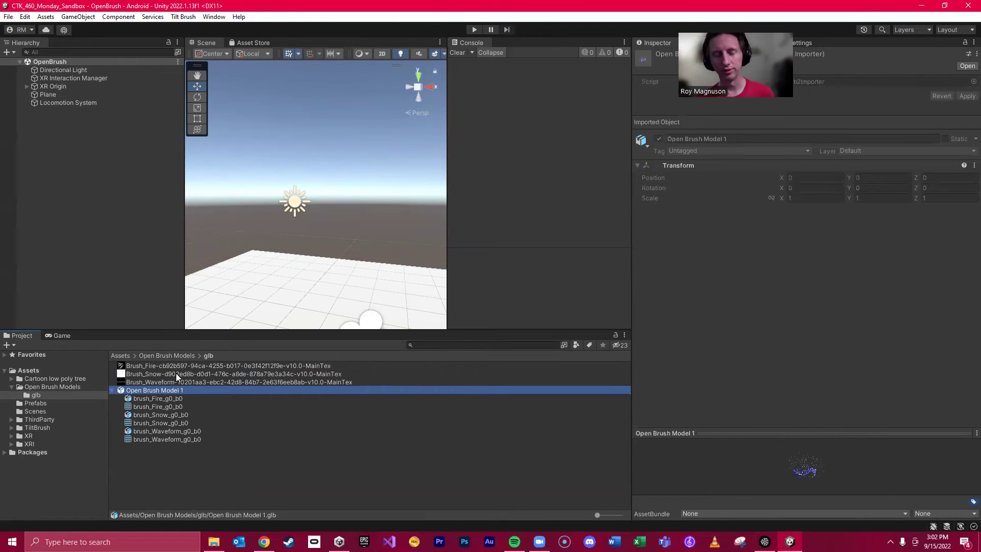
Rename the glb model as Open Brush Art 1.
click(156, 391)
drag(162, 390, 225, 389)
text(Art 1)
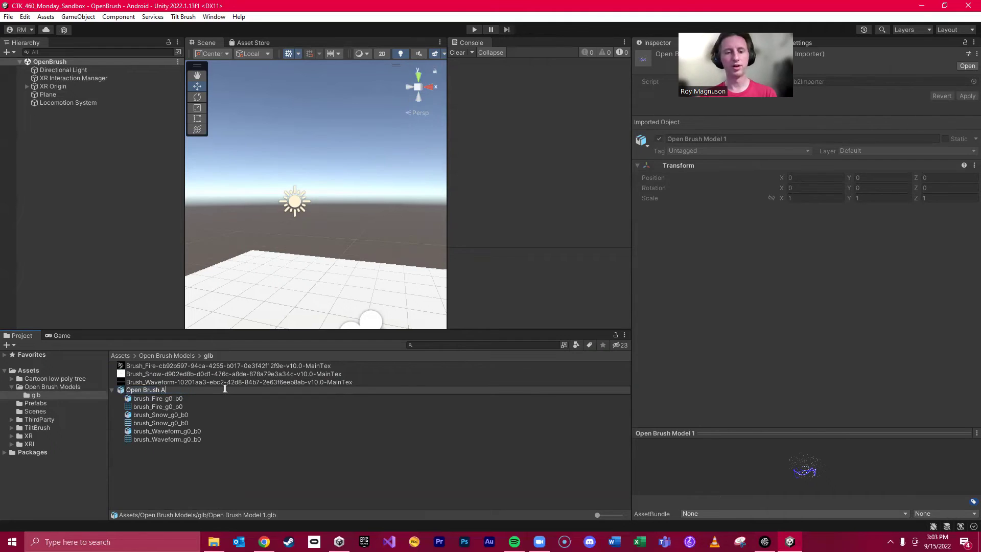
key(Return)
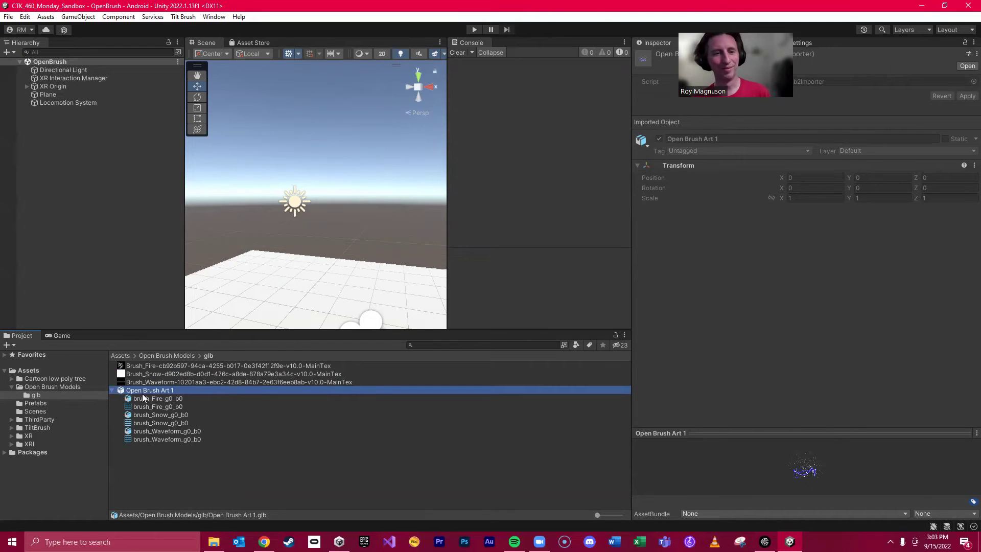
Add the Open Brush Art 1 model to the OpenBrush scene and select the Plane beneath it.
drag(142, 392, 82, 219)
right_drag(387, 273, 370, 260)
scroll(370, 260, up, 6)
click(392, 227)
scroll(404, 232, down, 3)
mouse_move(409, 230)
right_down()
mouse_move(481, 271)
mouse_move(673, 280)
mouse_move(448, 167)
mouse_move(347, 198)
mouse_move(453, 225)
mouse_move(298, 193)
mouse_move(419, 208)
mouse_move(391, 214)
right_up()
click(391, 214)
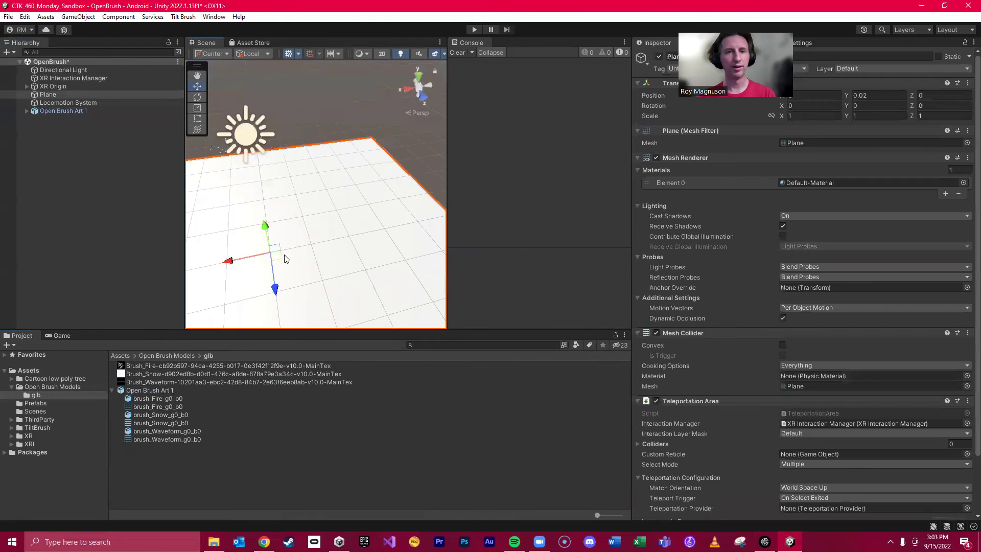
Apply the Red material from the Assets folder to the Plane.
click(30, 372)
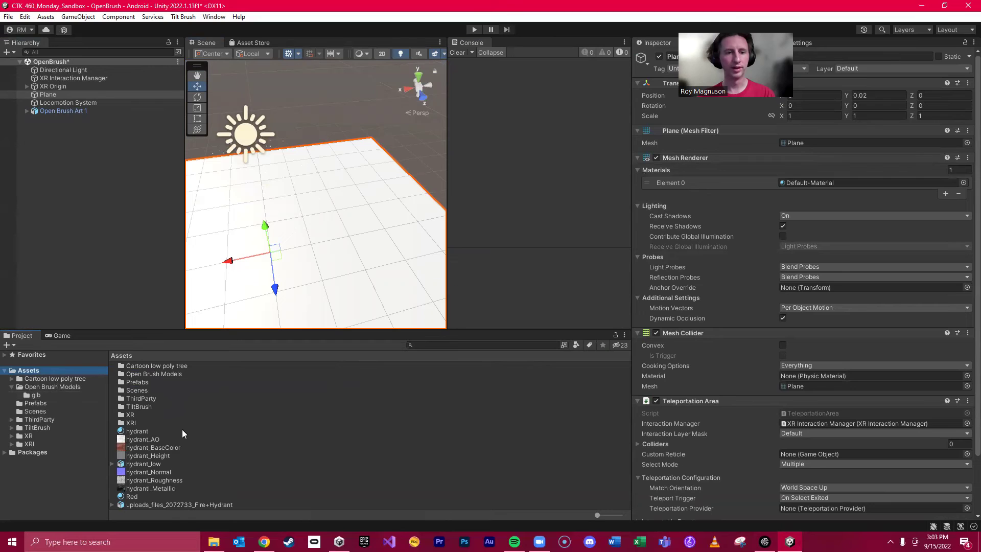
drag(131, 497, 422, 255)
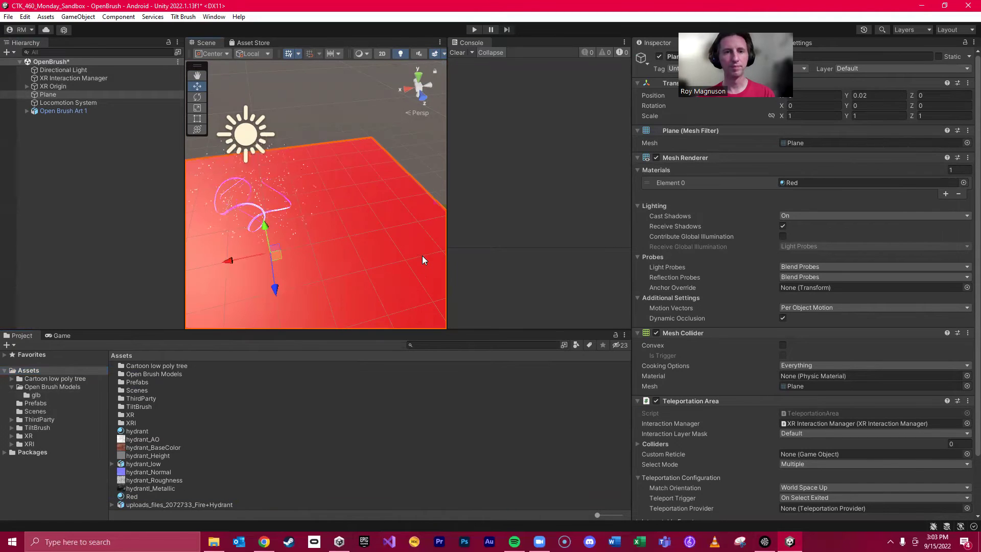
scroll(422, 260, up, 3)
Change the Red material's albedo to a dark colour so the plane contrasts with the brush strokes.
click(785, 186)
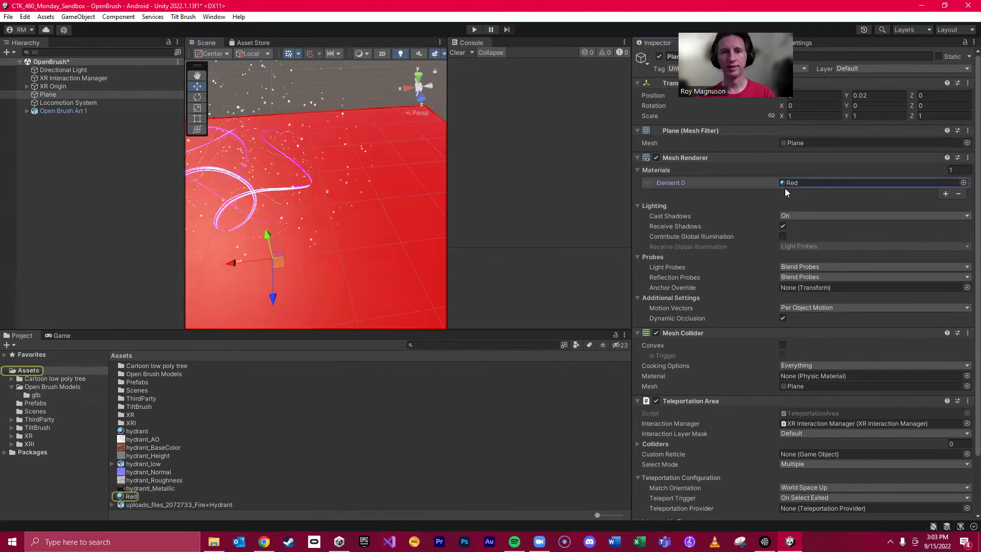
click(132, 496)
click(822, 101)
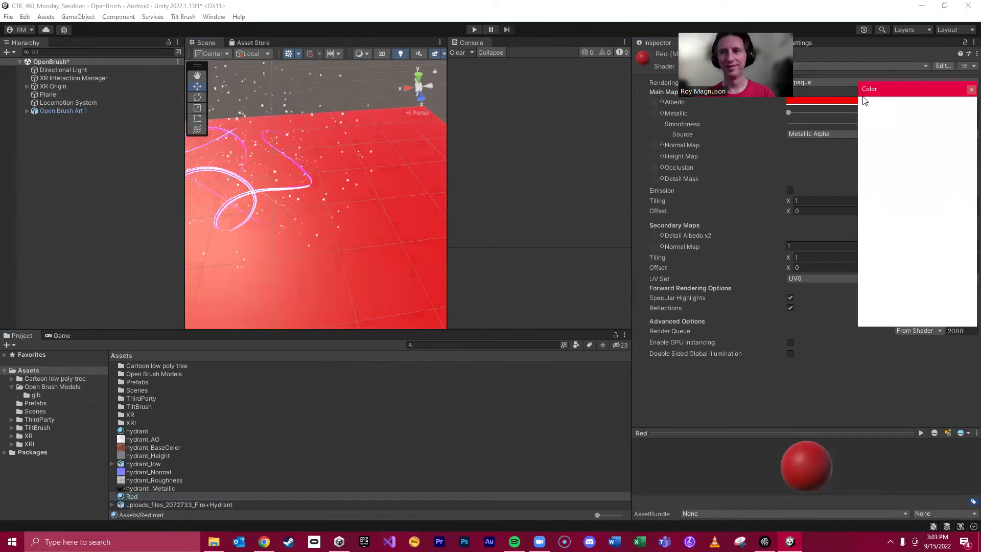
click(900, 187)
click(377, 91)
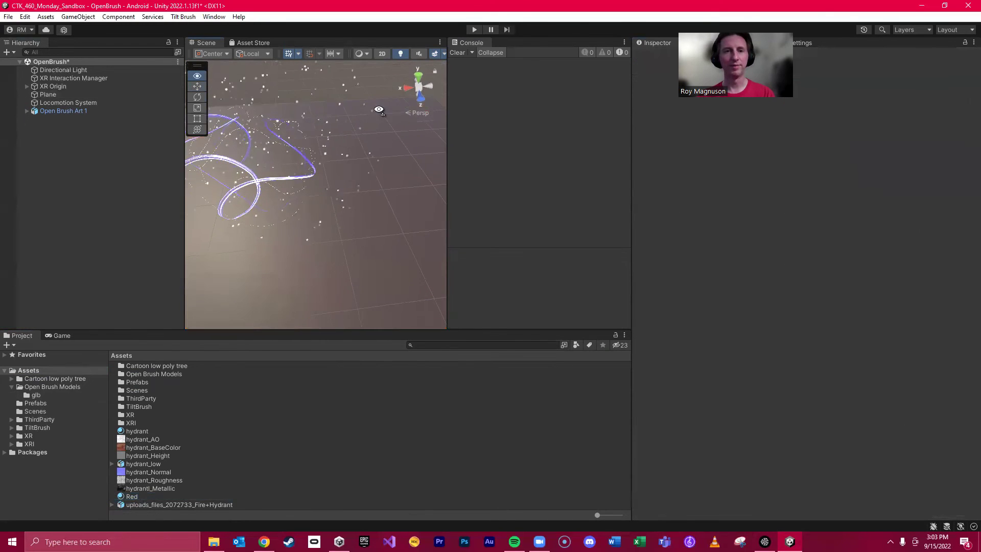
Examine the Open Brush Art 1 model's strokes and snow particles from several angles in the Scene view.
mouse_move(379, 109)
right_down()
mouse_move(258, 64)
mouse_move(88, 48)
right_up()
key(w)
key(s)
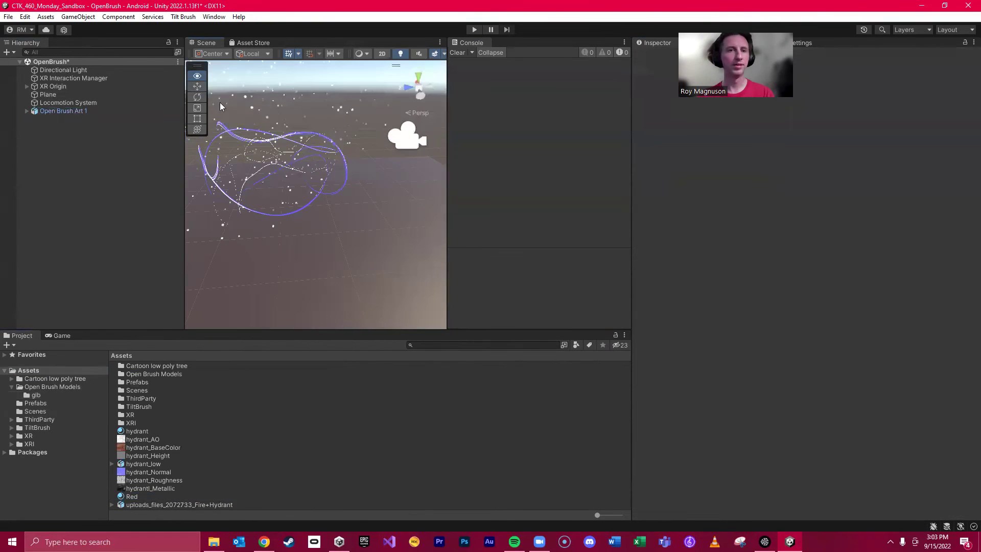
mouse_move(366, 217)
right_down()
mouse_move(315, 180)
mouse_move(361, 179)
right_up()
key(w)
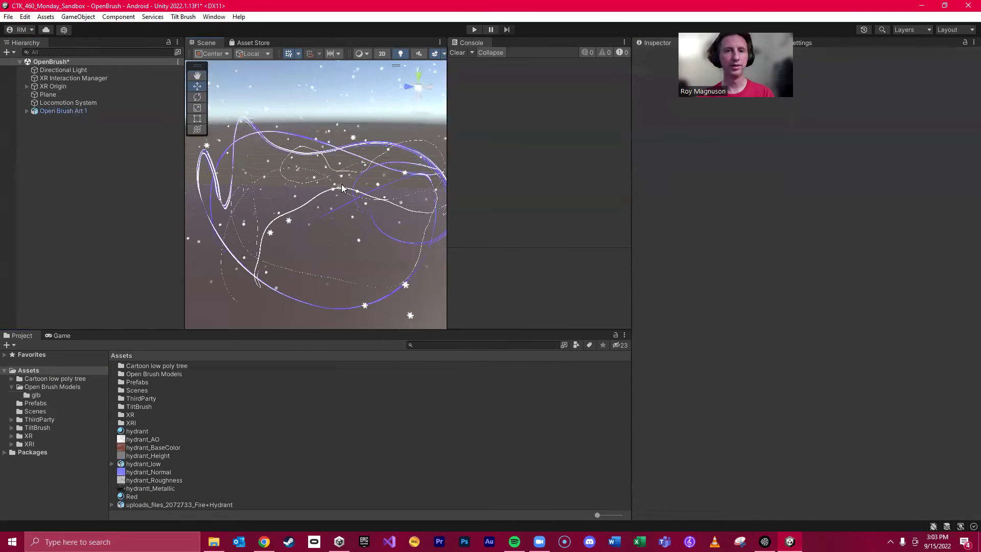
click(362, 179)
right_drag(463, 195, 278, 182)
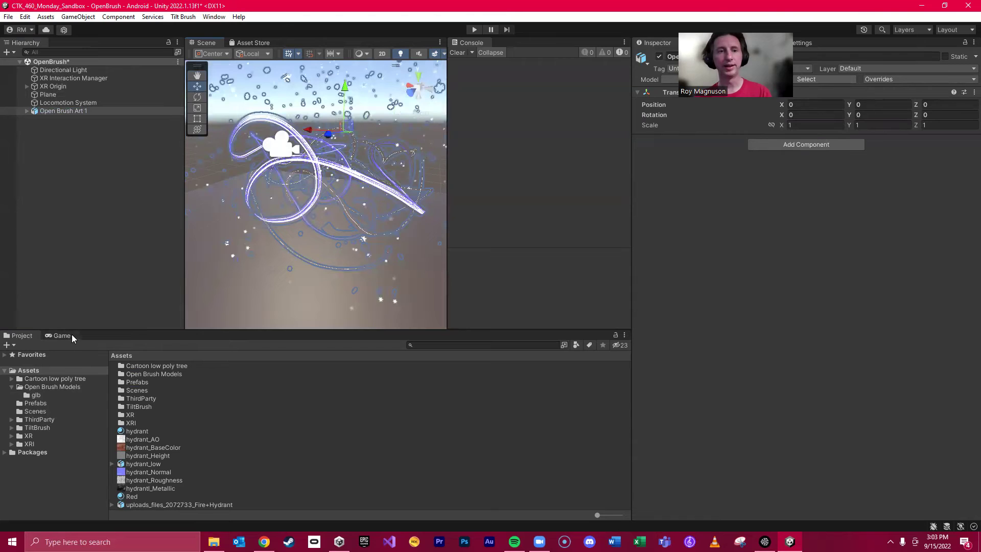
mouse_move(379, 176)
right_down()
mouse_move(424, 164)
mouse_move(449, 138)
right_up()
key(w)
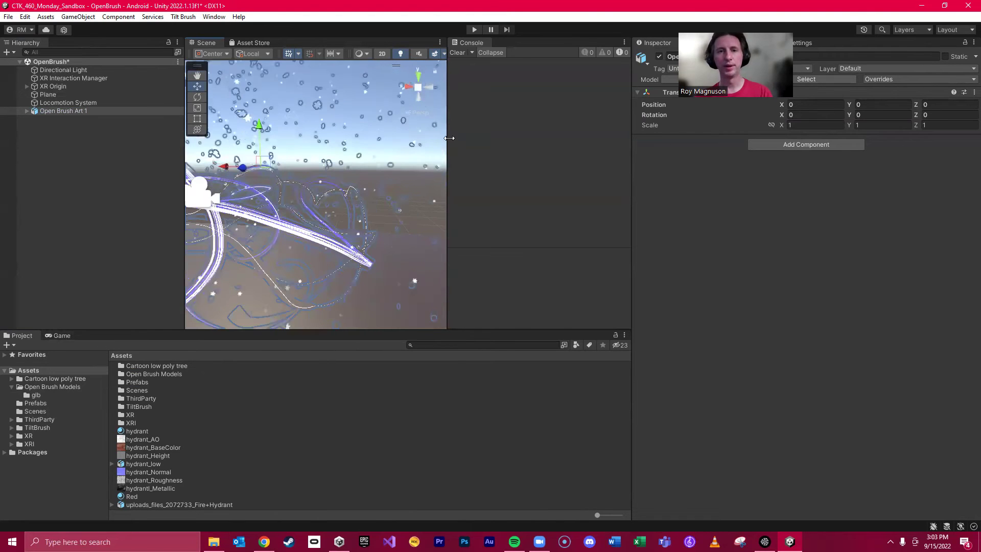
Widen the Scene view by shrinking the Console and Inspector, keeping the whole brush artwork in view.
drag(449, 138, 551, 166)
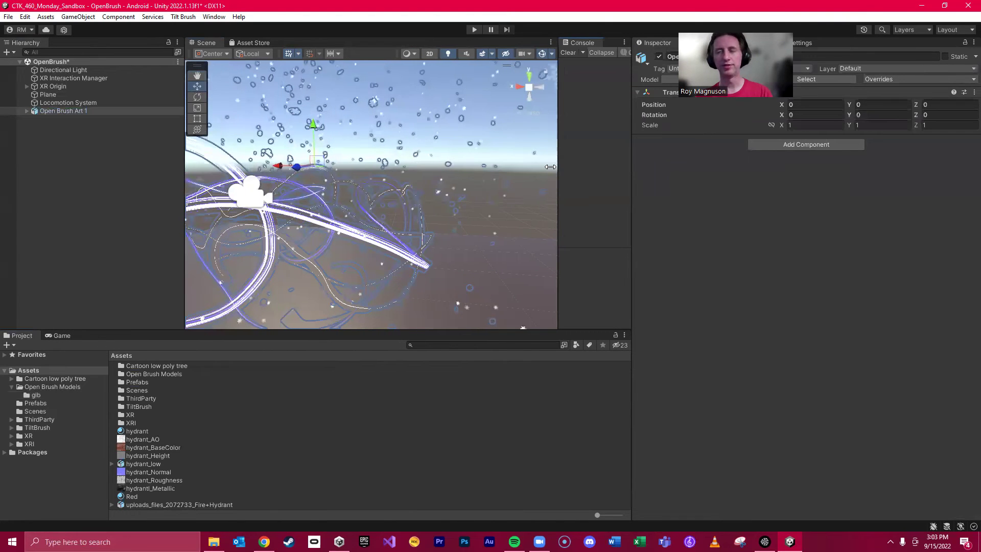
drag(632, 212, 688, 209)
right_drag(588, 210, 447, 123)
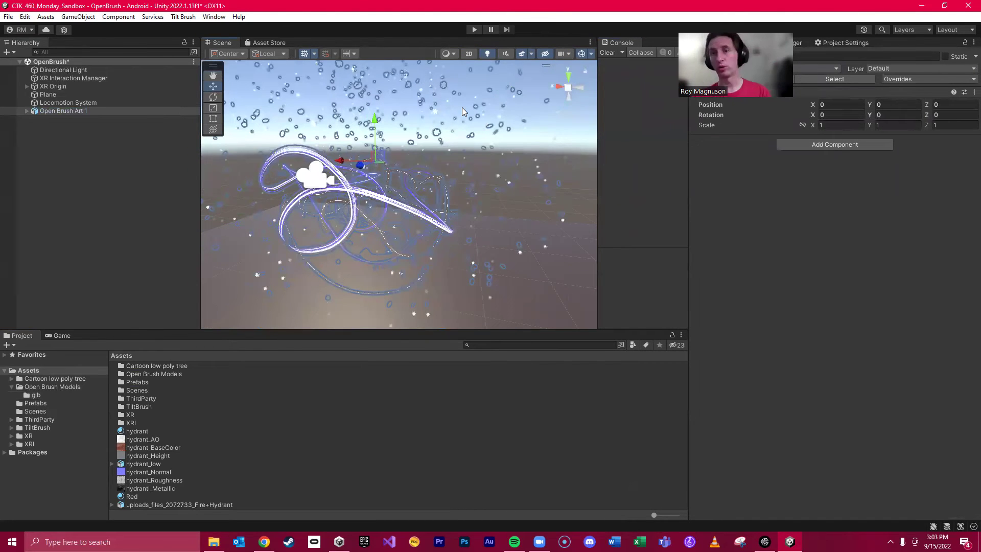
Play the scene with an enlarged Game view, examine the animated brush strokes up close, and stop playback.
click(57, 335)
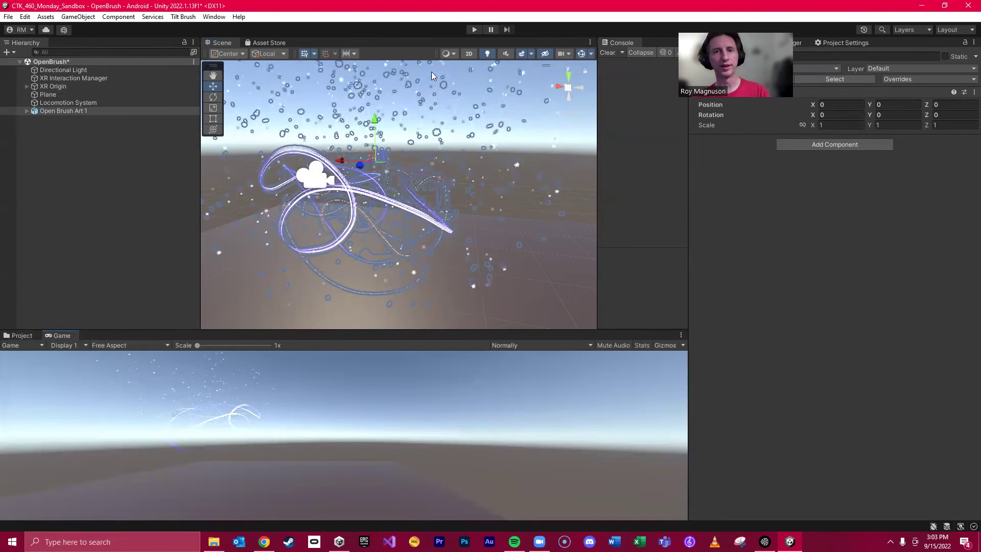
click(475, 29)
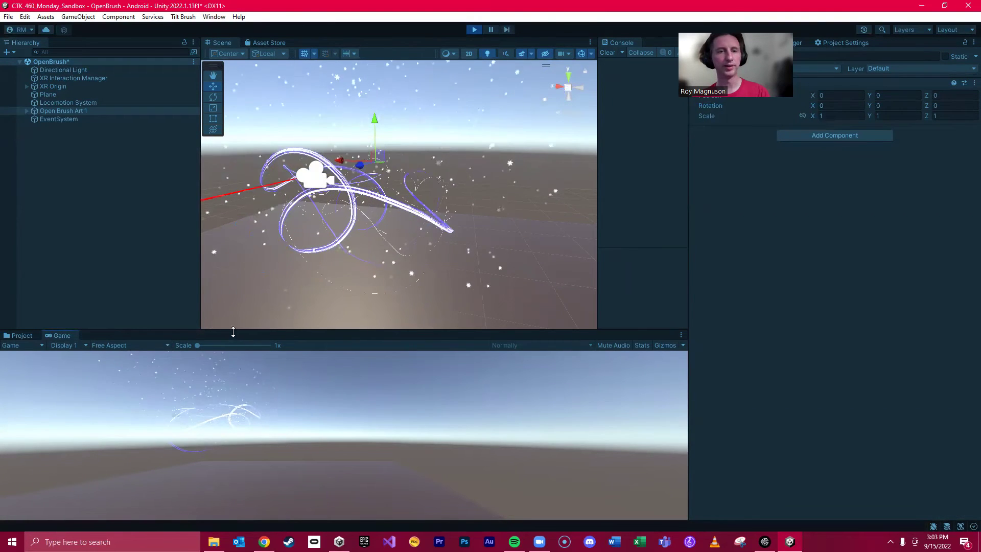
drag(233, 332, 231, 255)
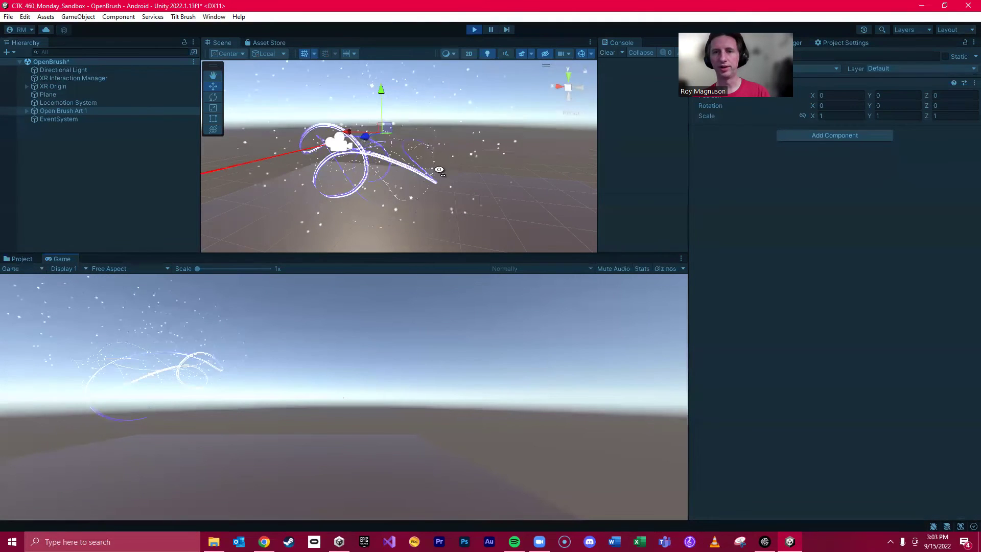
mouse_move(439, 170)
right_down()
mouse_move(587, 168)
mouse_move(650, 143)
mouse_move(455, 129)
mouse_move(489, 140)
mouse_move(452, 138)
right_up()
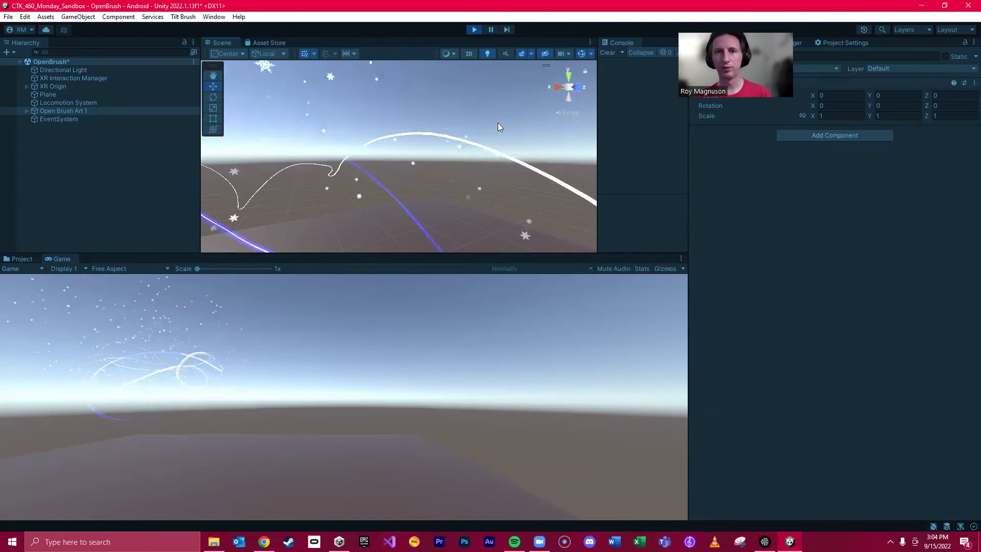
click(474, 29)
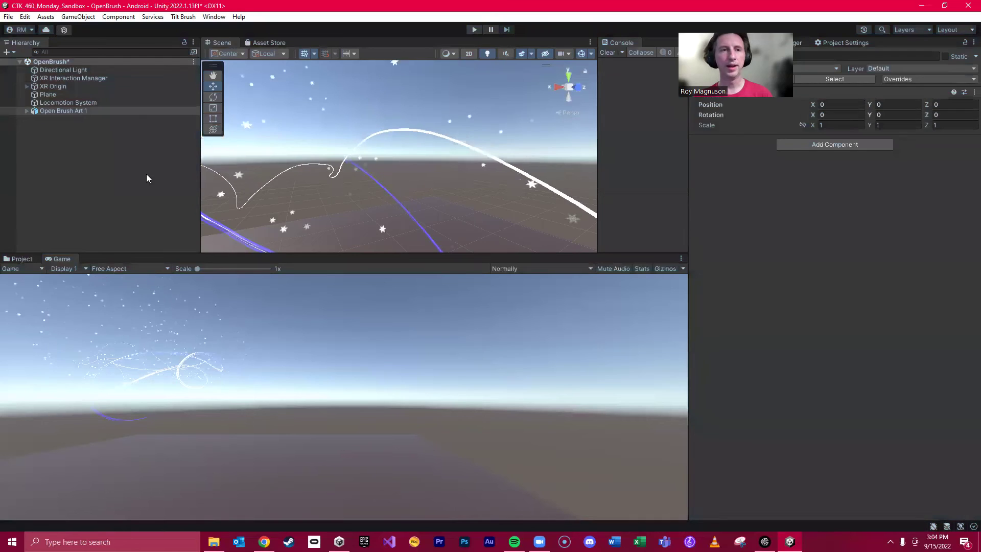
Add the [Tilt Brush Audio Reactivity] prefab from TiltBrush's Prefabs folder to the scene.
click(147, 178)
click(23, 258)
click(36, 352)
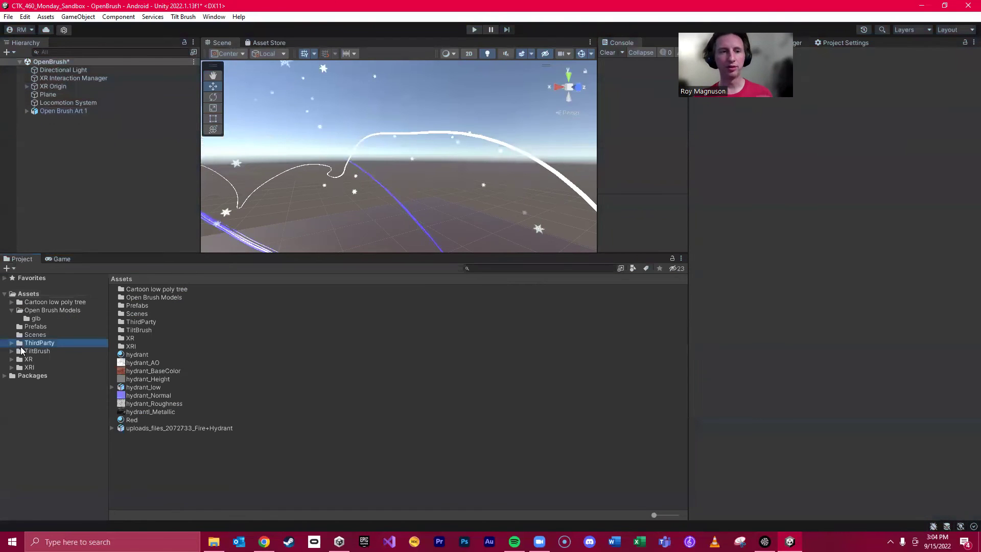
double_click(149, 305)
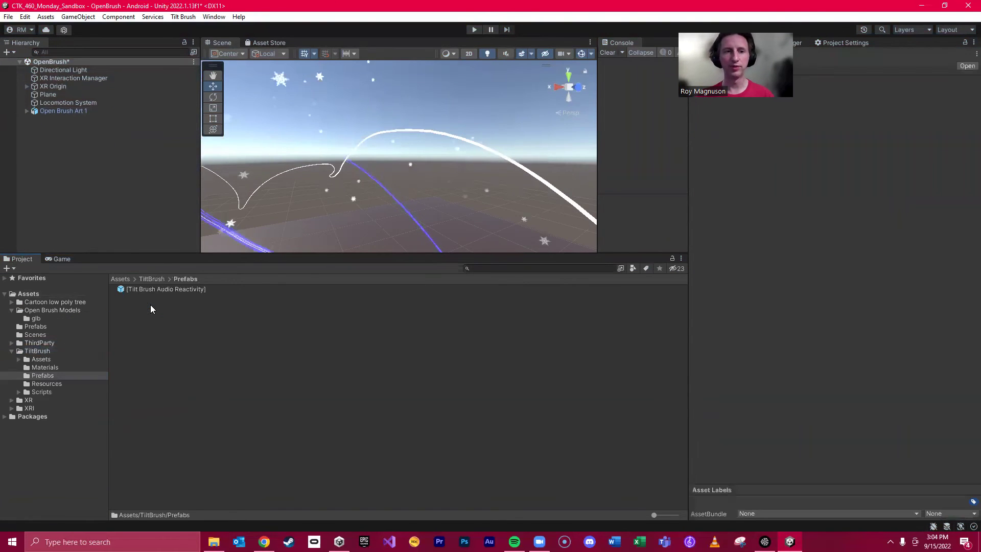
click(198, 289)
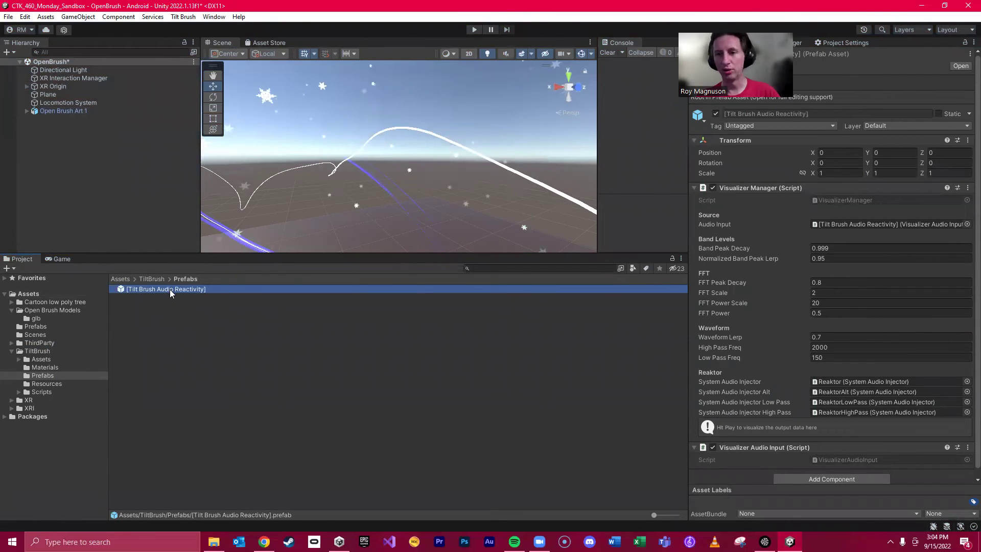
drag(171, 289, 88, 153)
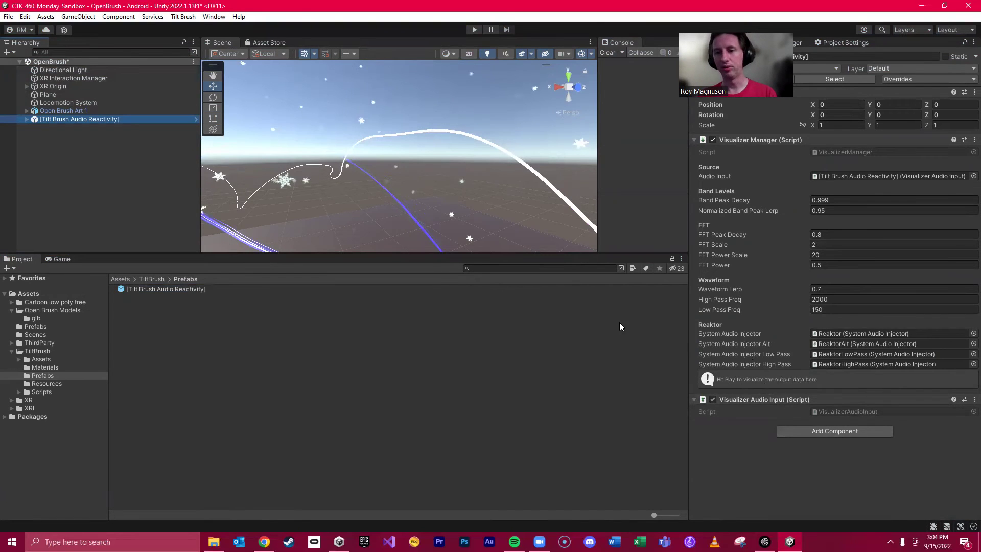
click(71, 168)
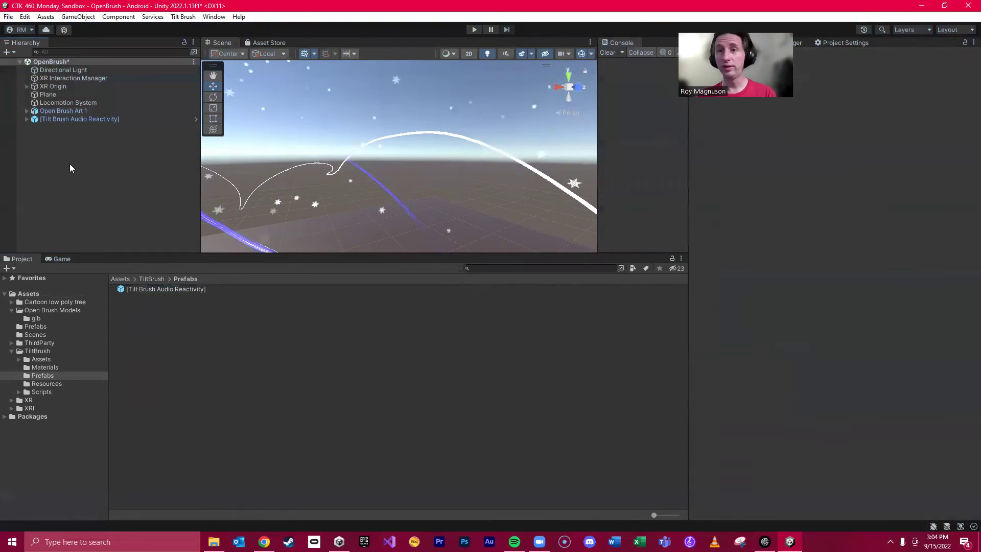
Create an empty game object named Music in the scene.
right_click(97, 160)
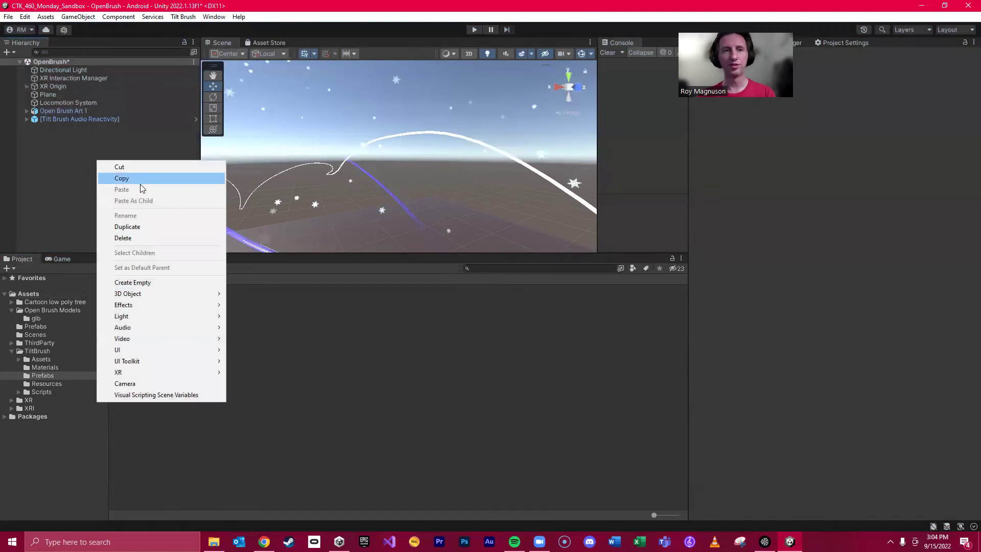
click(168, 281)
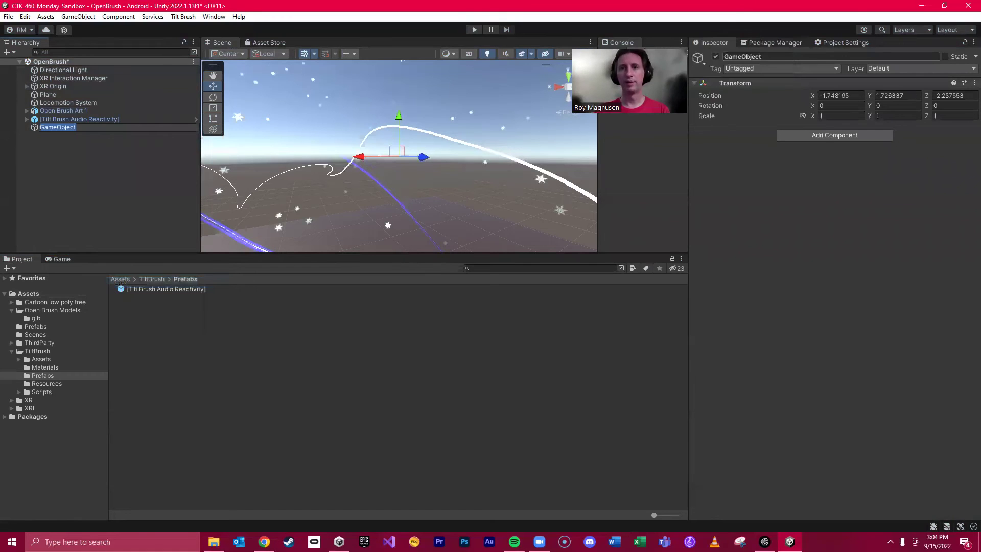
text(Music)
key(Return)
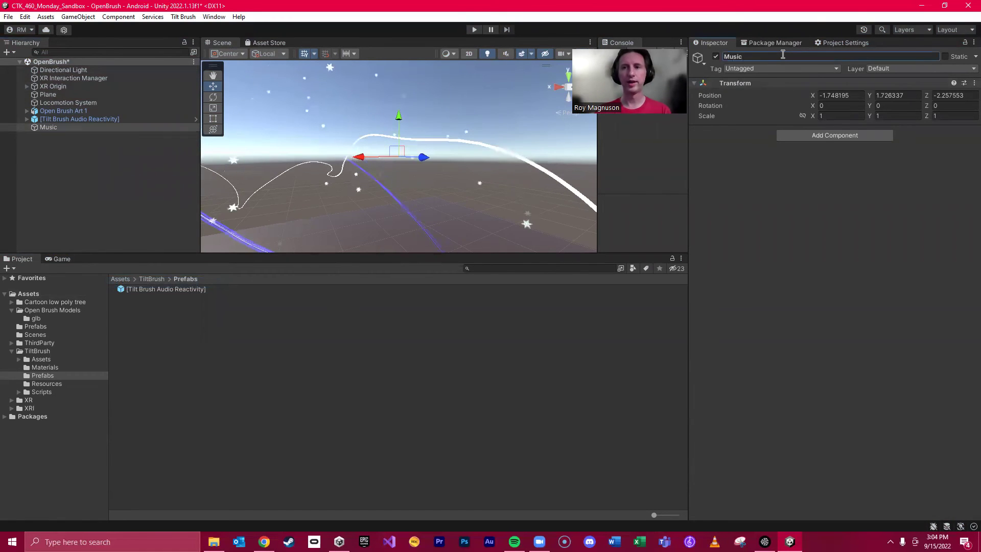
Add an Audio Source component to the Music object.
click(839, 134)
text(audio)
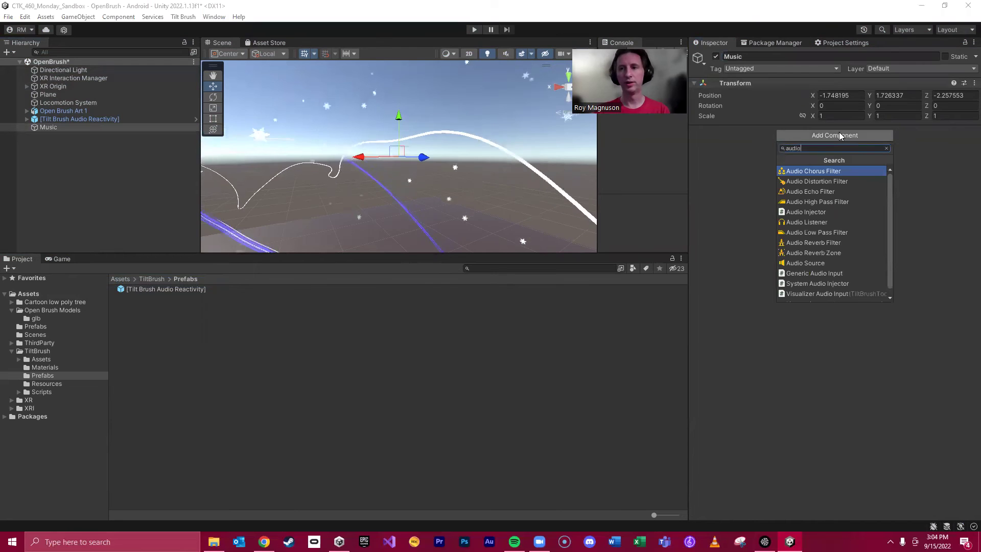
text(source)
key(Return)
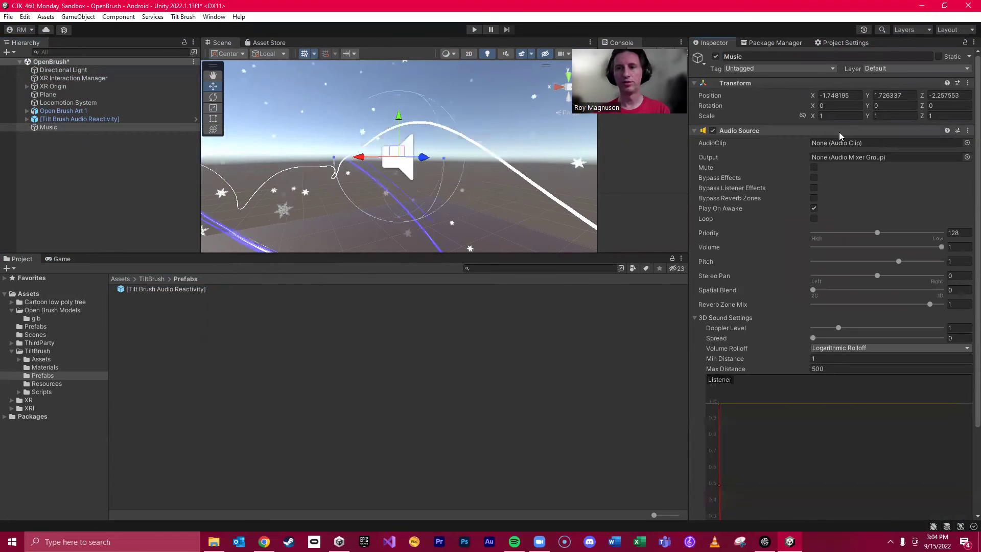
Switch to File Explorer and look through the Desktop, Documents, Downloads and Music folders for a music file.
click(214, 542)
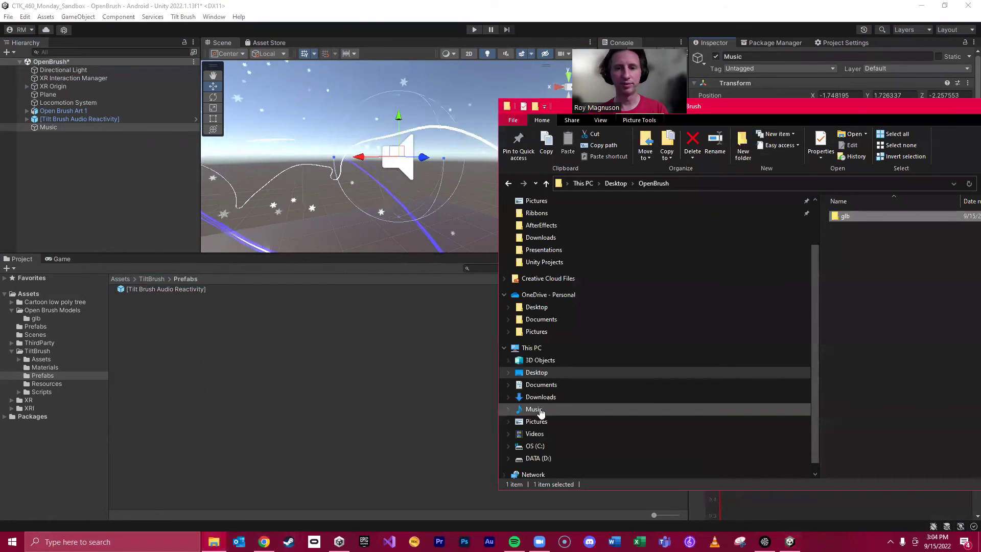
drag(776, 108, 340, 56)
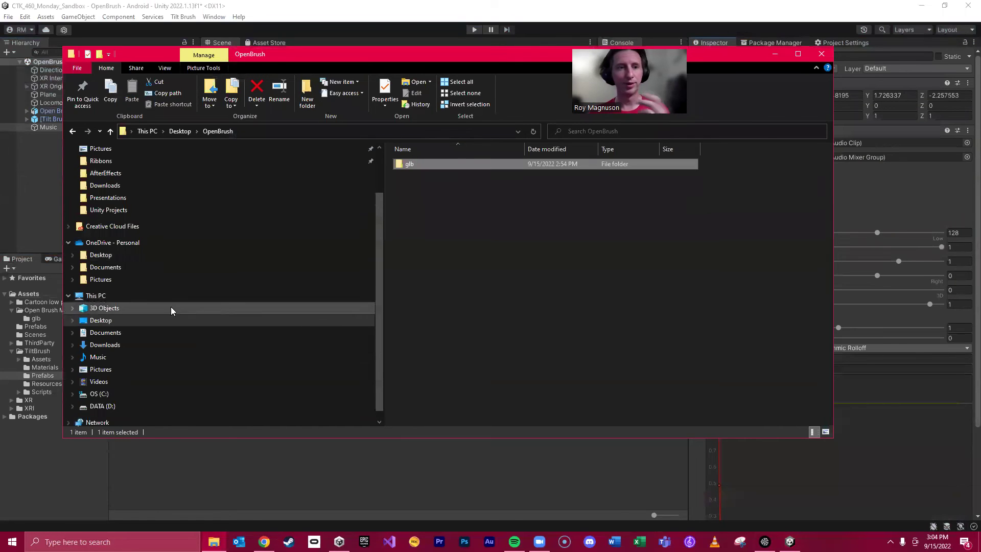
click(168, 319)
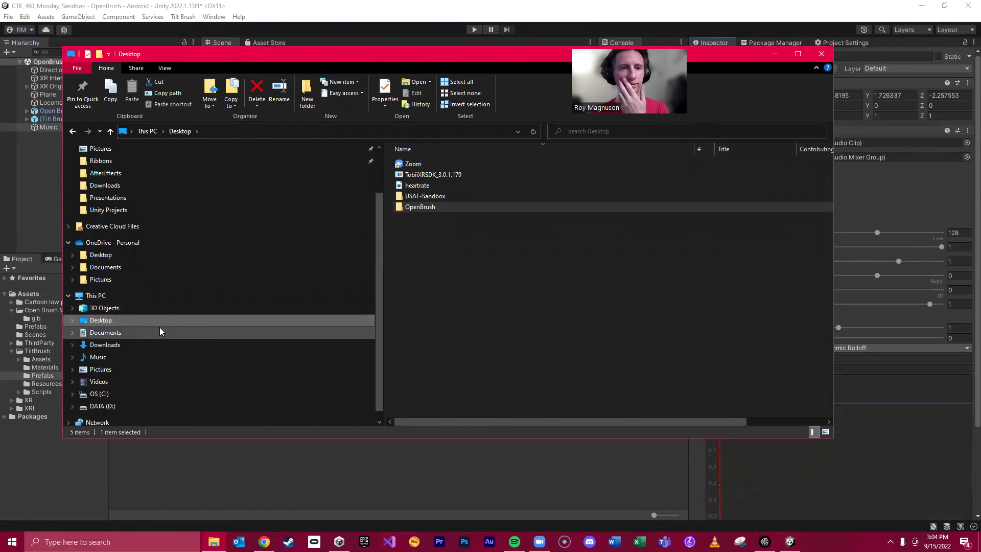
click(160, 332)
scroll(423, 322, down, 6)
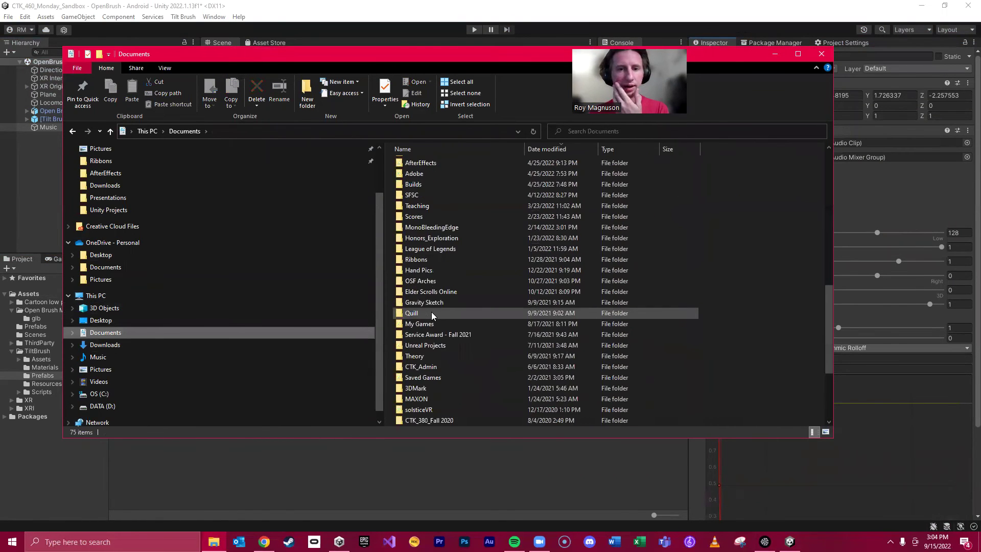
scroll(440, 292, up, 6)
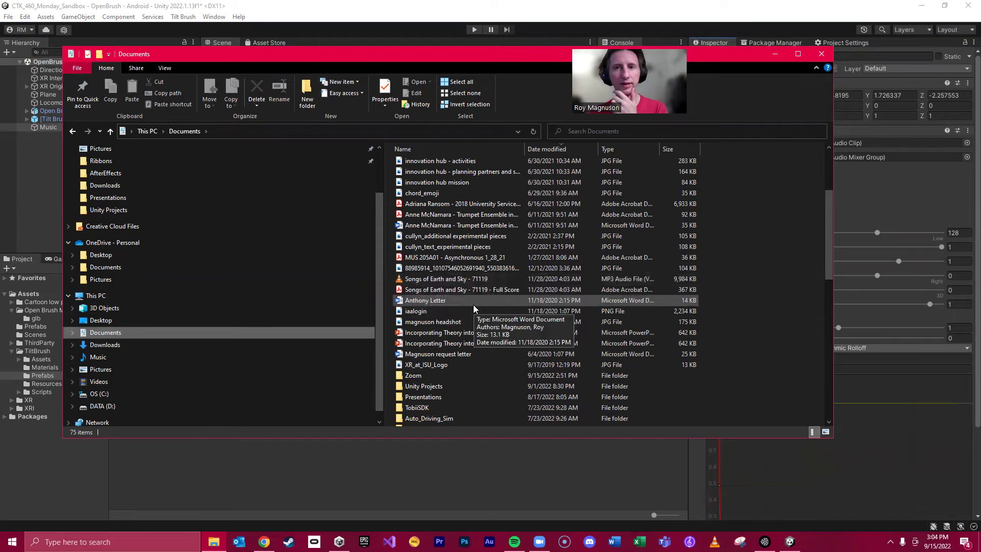
scroll(460, 317, down, 10)
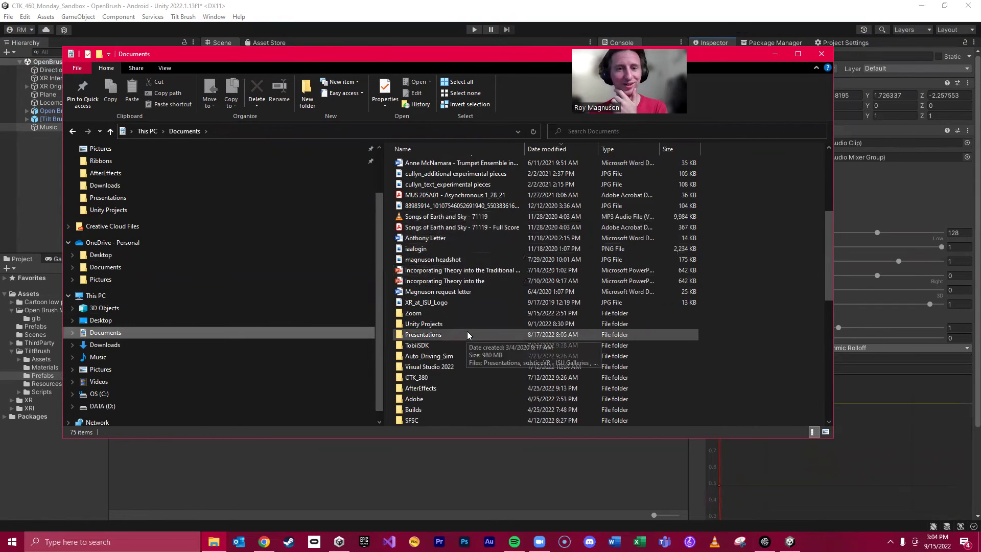
scroll(462, 322, down, 3)
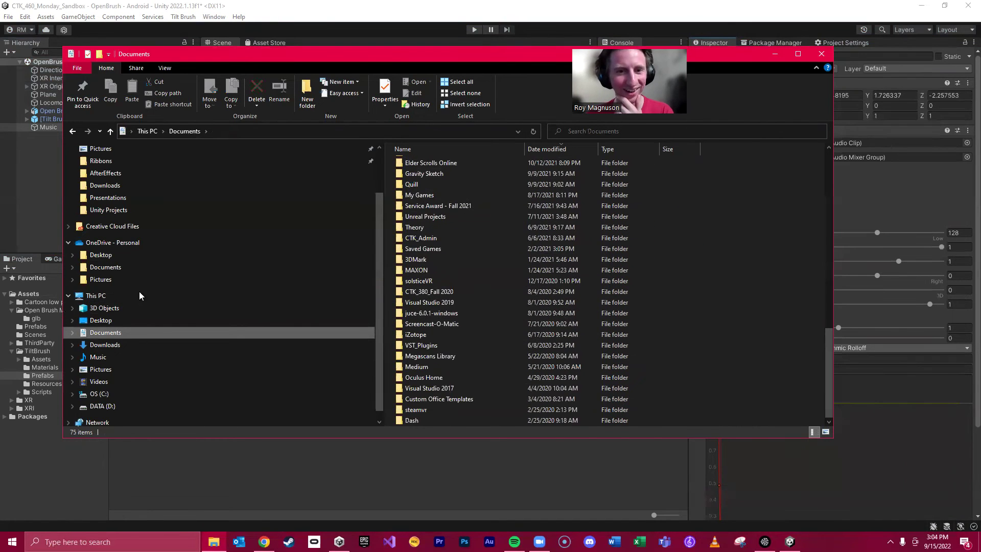
click(115, 346)
click(116, 357)
click(133, 320)
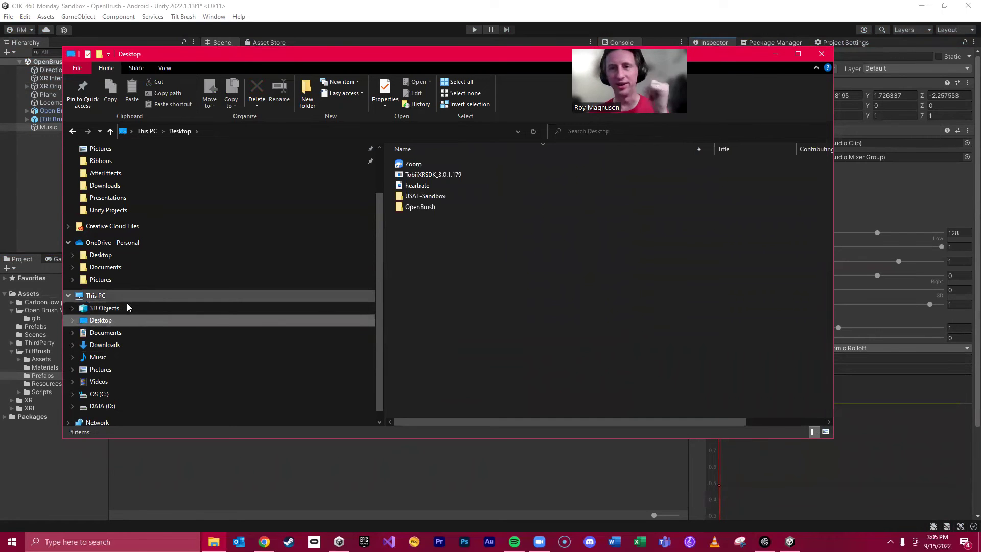
click(136, 332)
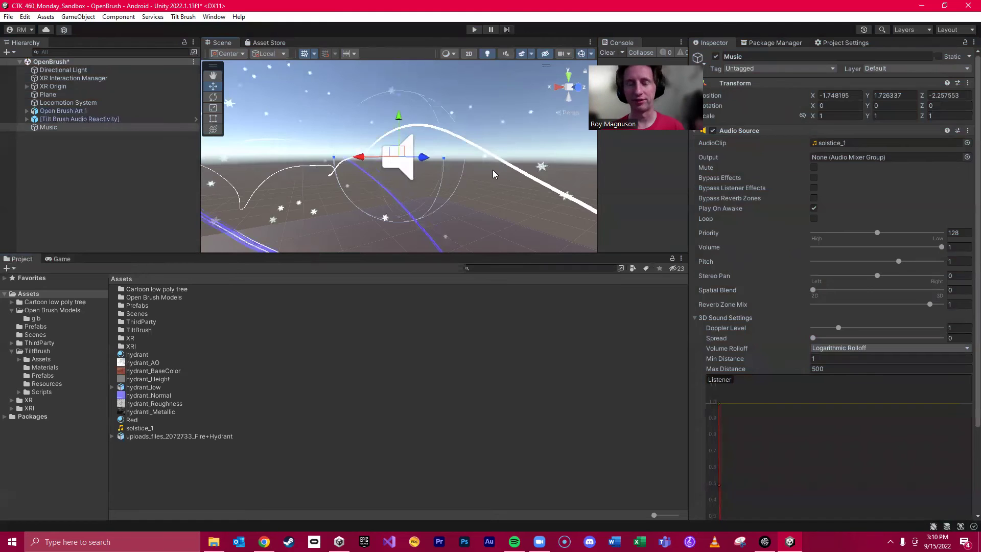
Assign the solstice_1 audio clip from Assets as the AudioClip of the Music object's Audio Source.
click(137, 429)
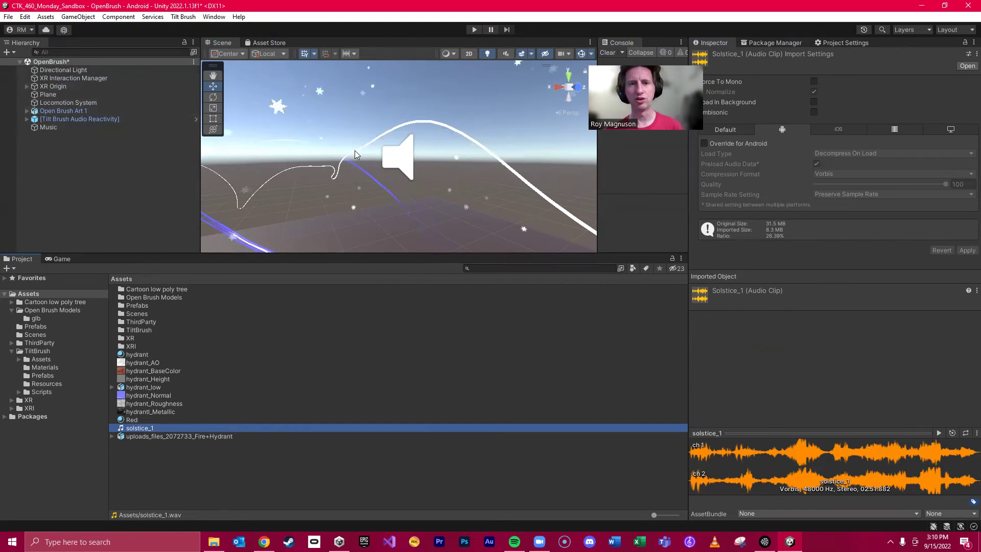
click(49, 127)
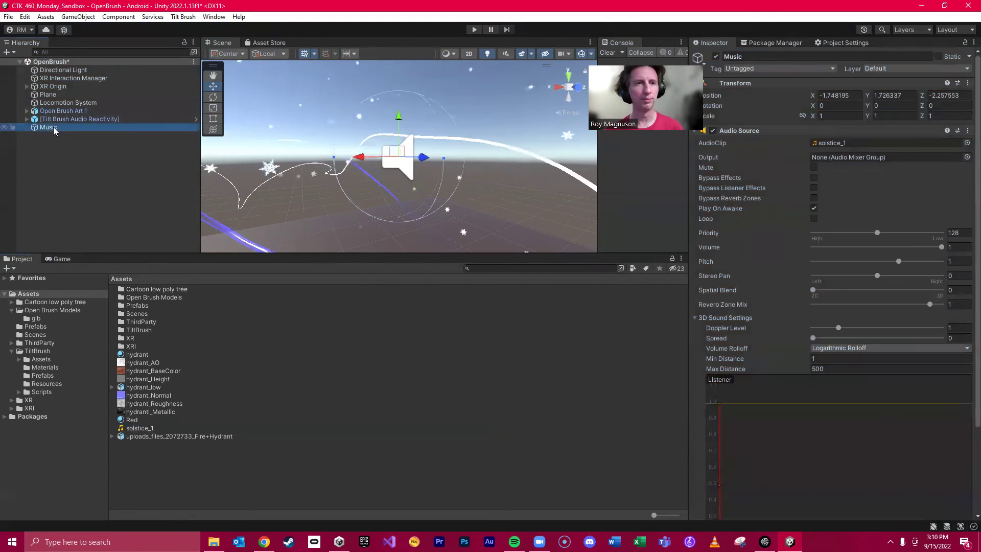
click(151, 429)
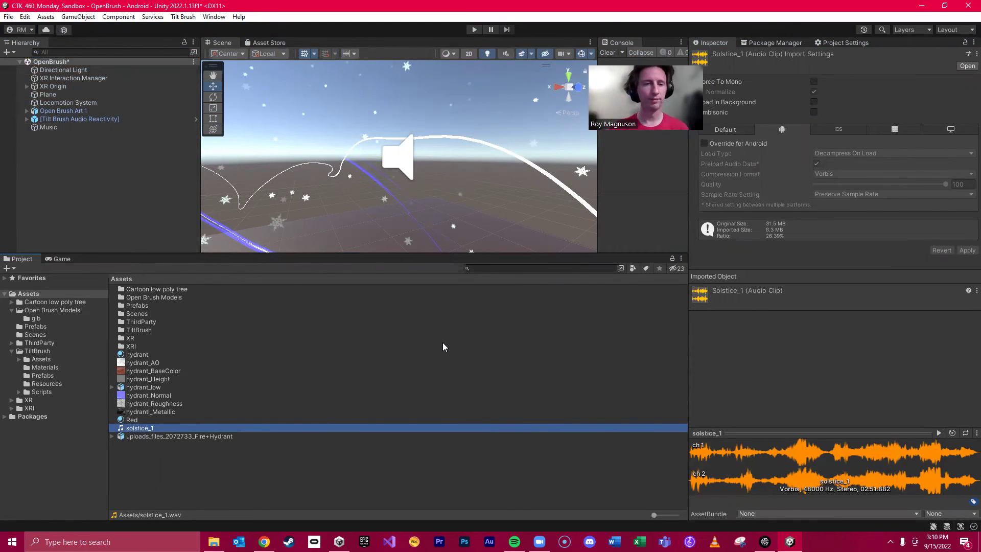
click(72, 129)
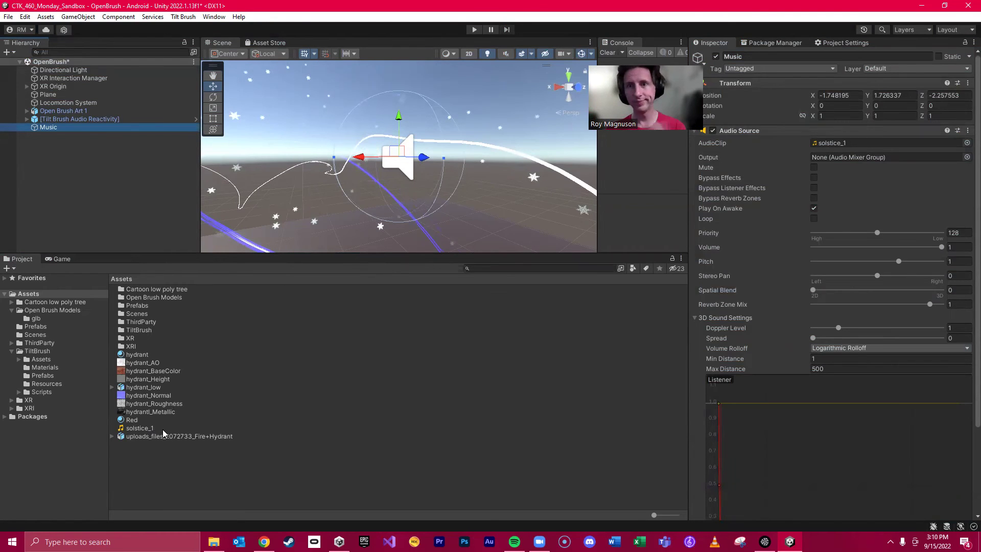
drag(153, 430, 838, 145)
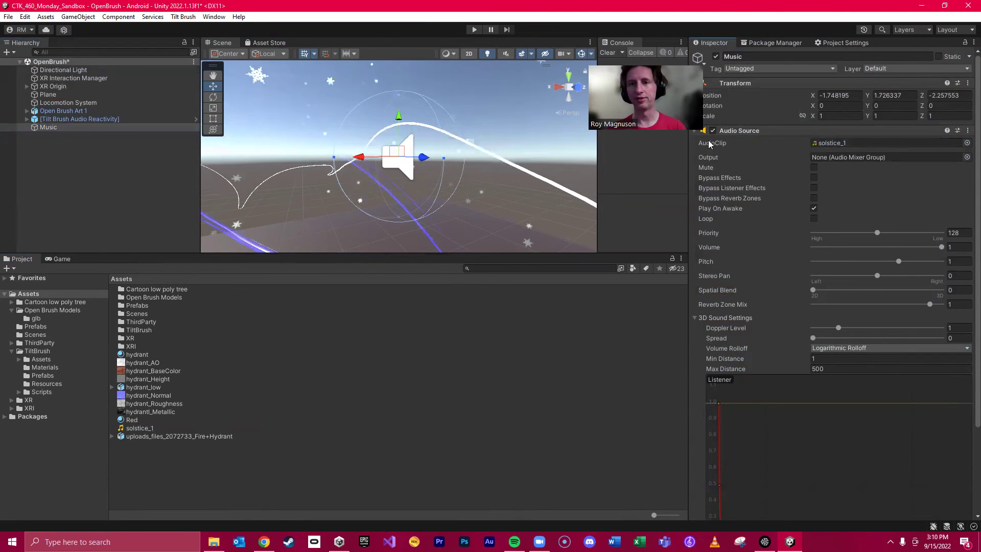
click(851, 144)
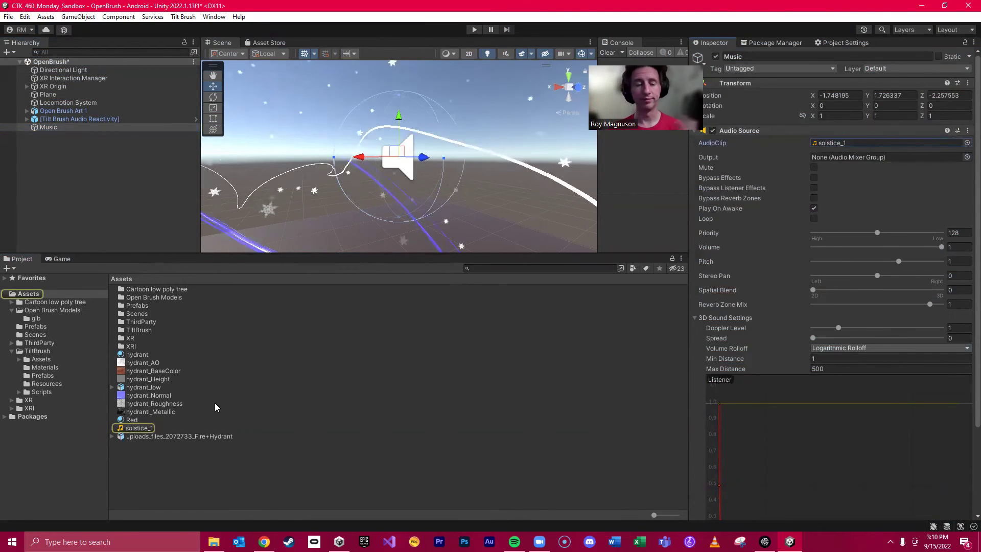
click(104, 184)
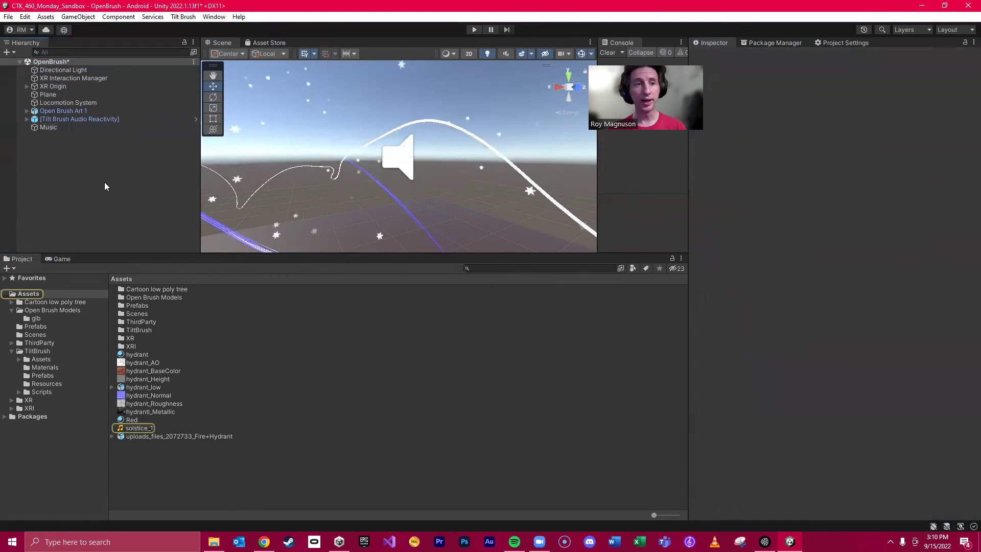
Show the Game view and align the XR Origin with a scene view that faces the brush strokes.
right_drag(473, 134, 484, 147)
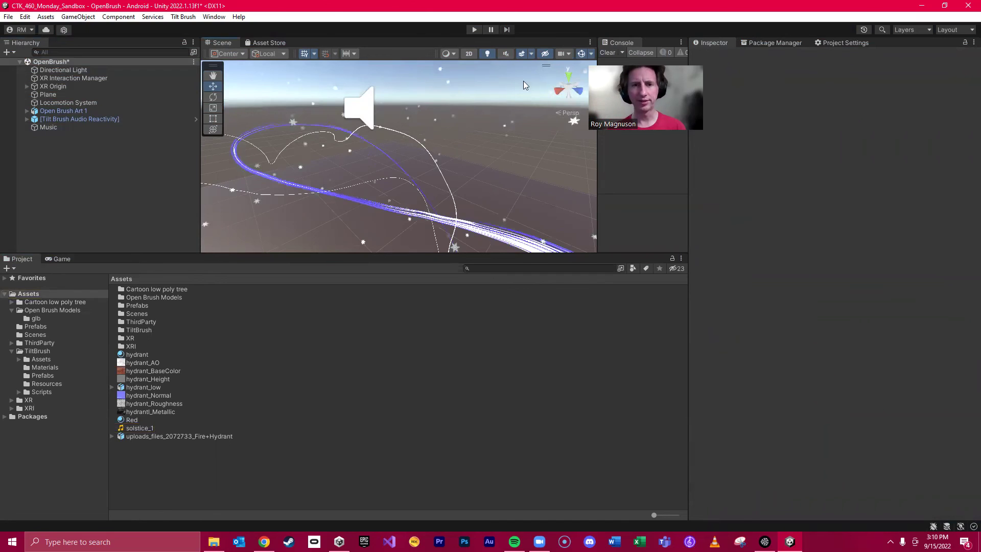
click(89, 119)
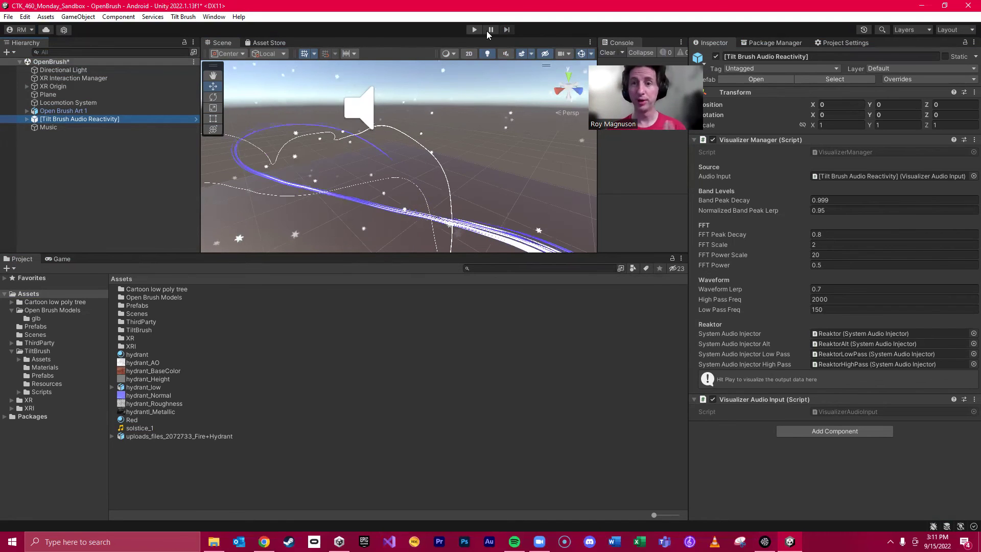
click(60, 259)
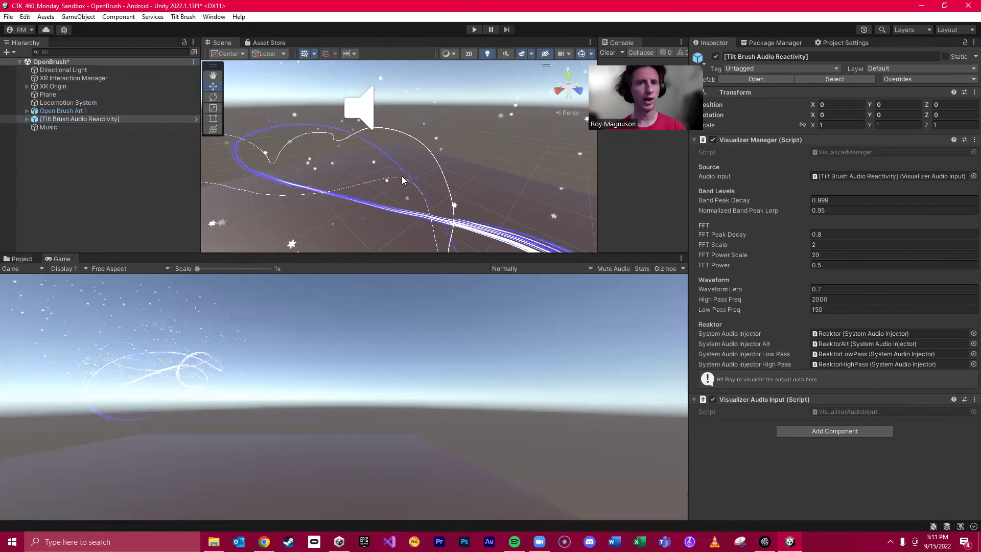
right_drag(358, 176, 594, 172)
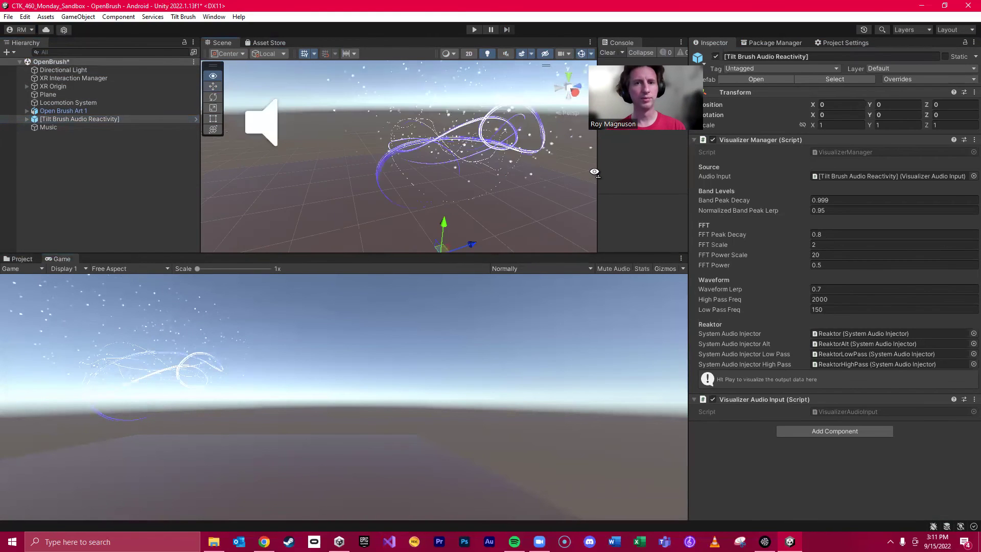
click(51, 87)
click(78, 16)
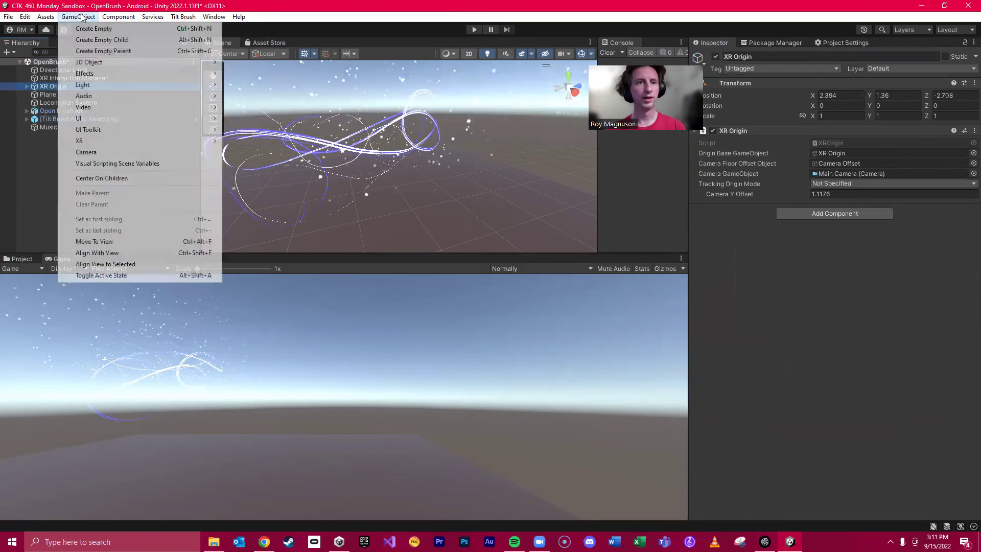
click(97, 253)
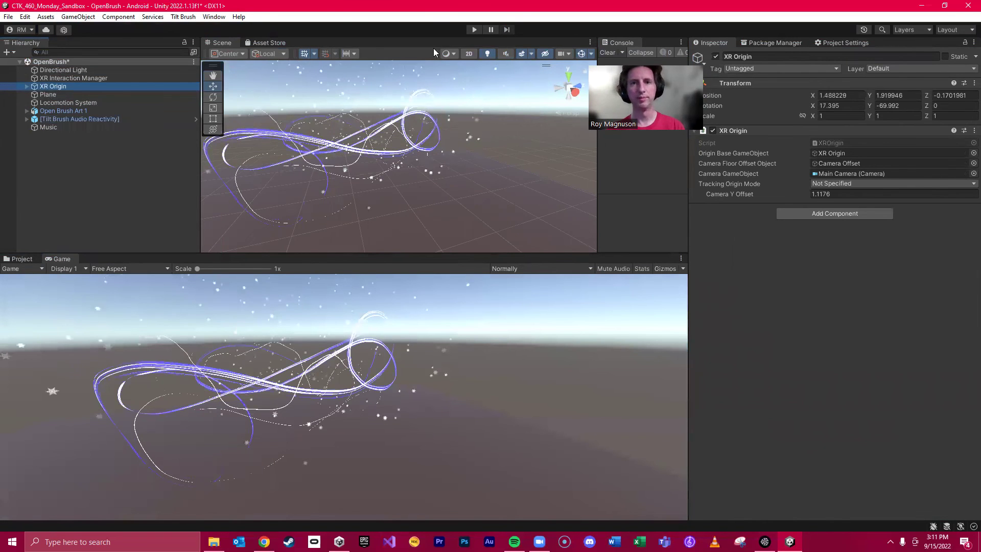
Play the scene, examine how the brush strokes react to the music from several angles, and stop playback.
click(475, 29)
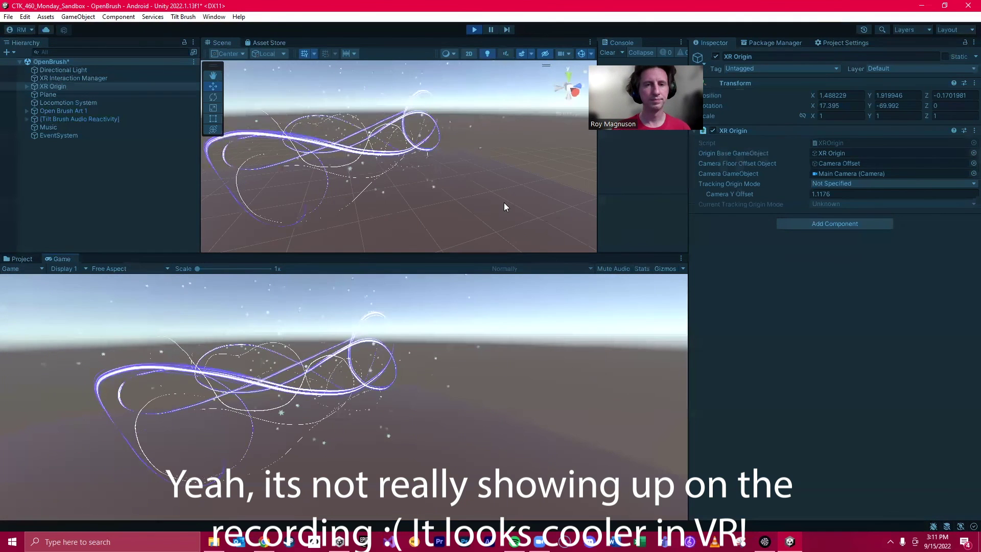
mouse_move(503, 203)
right_down()
mouse_move(464, 136)
mouse_move(471, 109)
mouse_move(666, 226)
right_up()
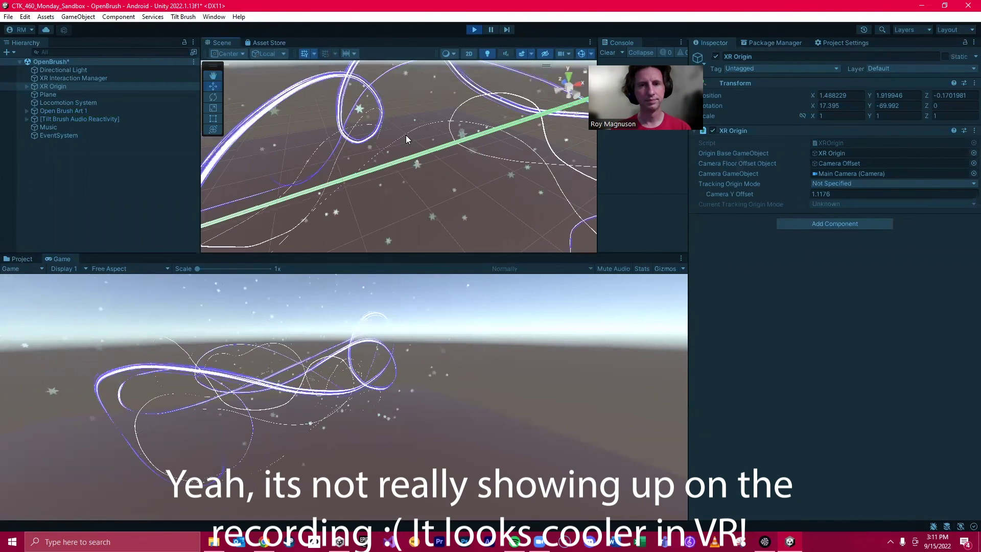
mouse_move(408, 139)
right_down()
mouse_move(486, 71)
mouse_move(536, 152)
mouse_move(613, 159)
mouse_move(710, 147)
mouse_move(277, 187)
mouse_move(485, 193)
mouse_move(537, 158)
mouse_move(302, 193)
mouse_move(98, 180)
mouse_move(939, 200)
right_up()
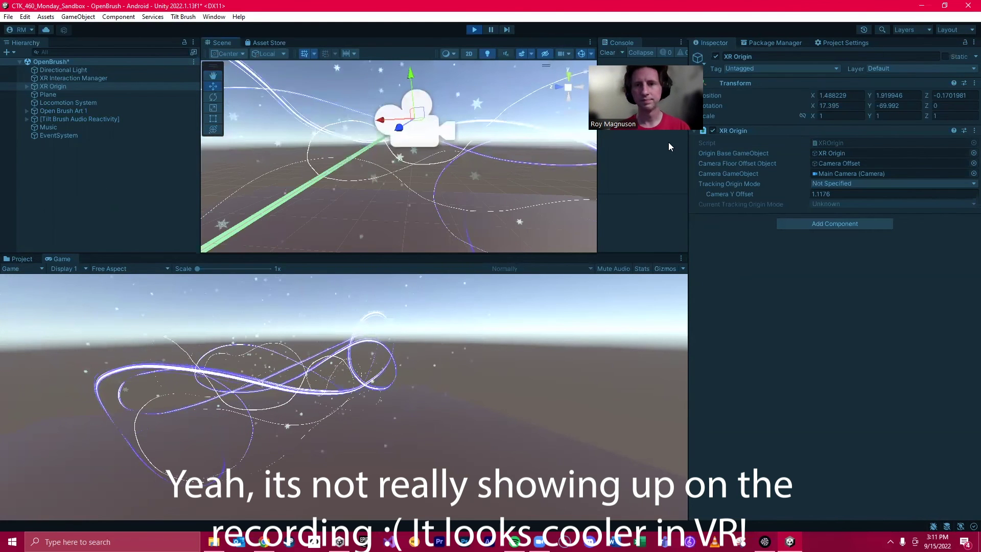
click(475, 29)
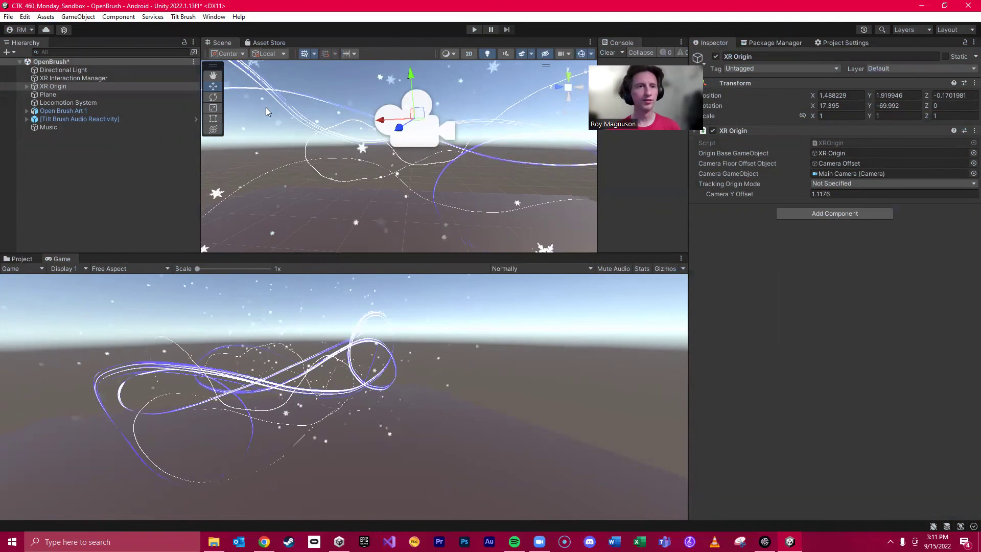
Inspect the Visualizer Manager settings of the [Tilt Brush Audio Reactivity] object.
click(79, 119)
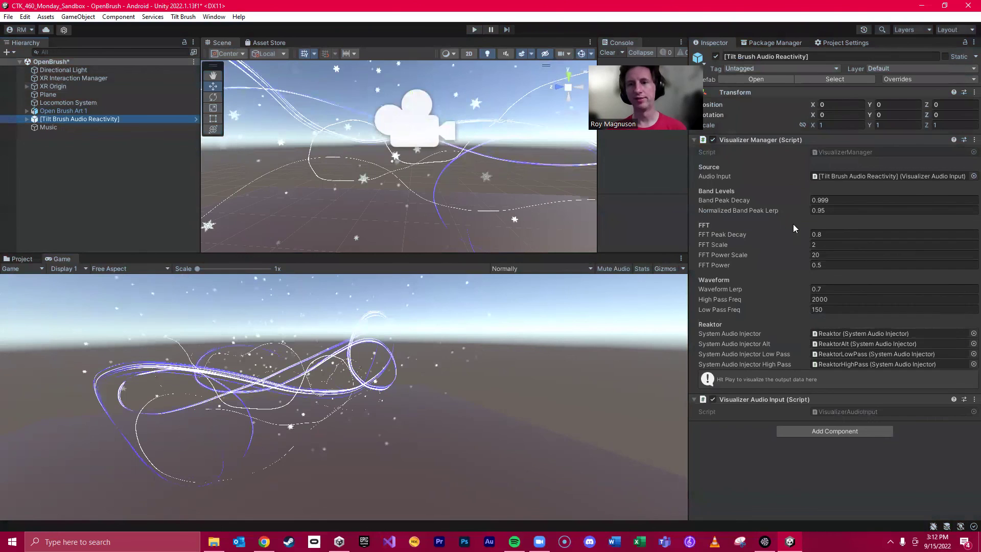